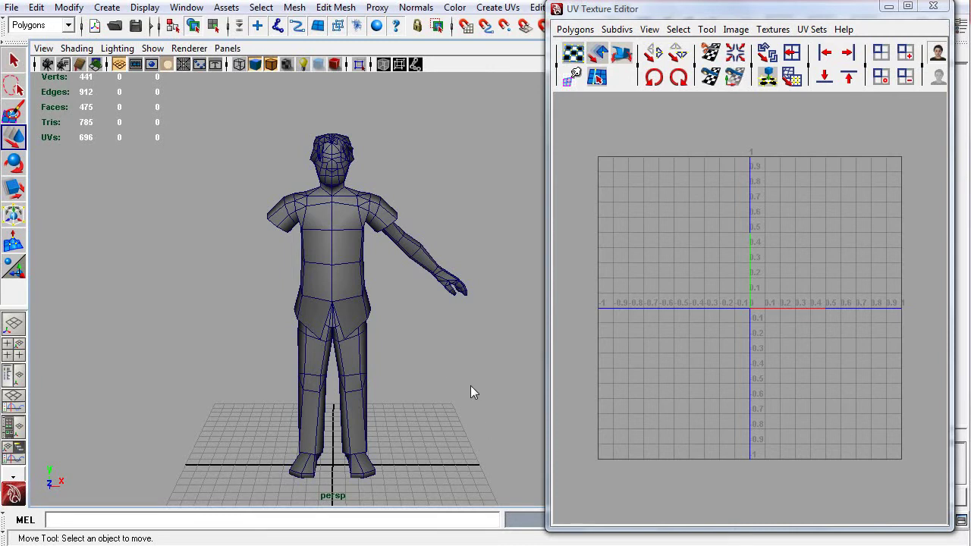
Select all faces of the head and neck on the body mesh
left_click_drag(215, 341, 272, 299, "alt")
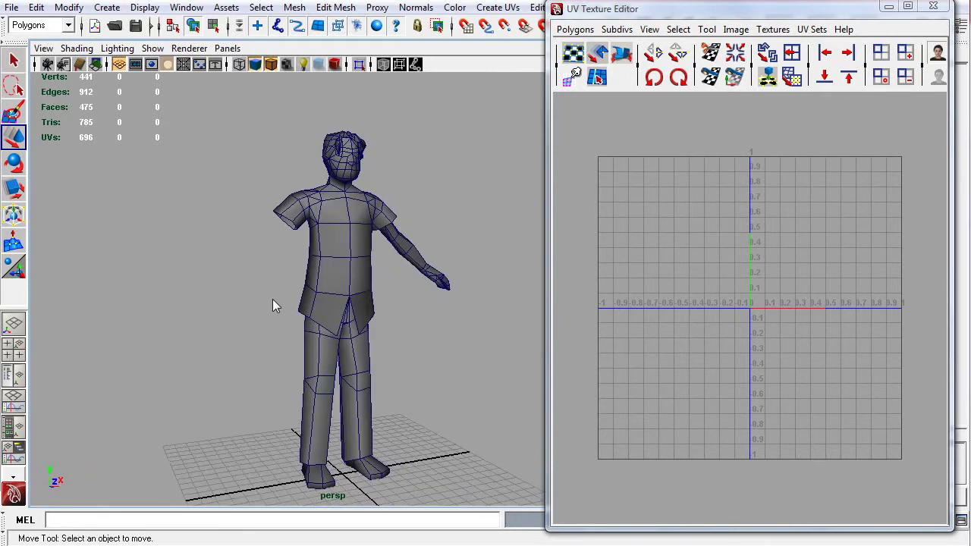
left_click_drag(371, 292, 370, 334, "alt")
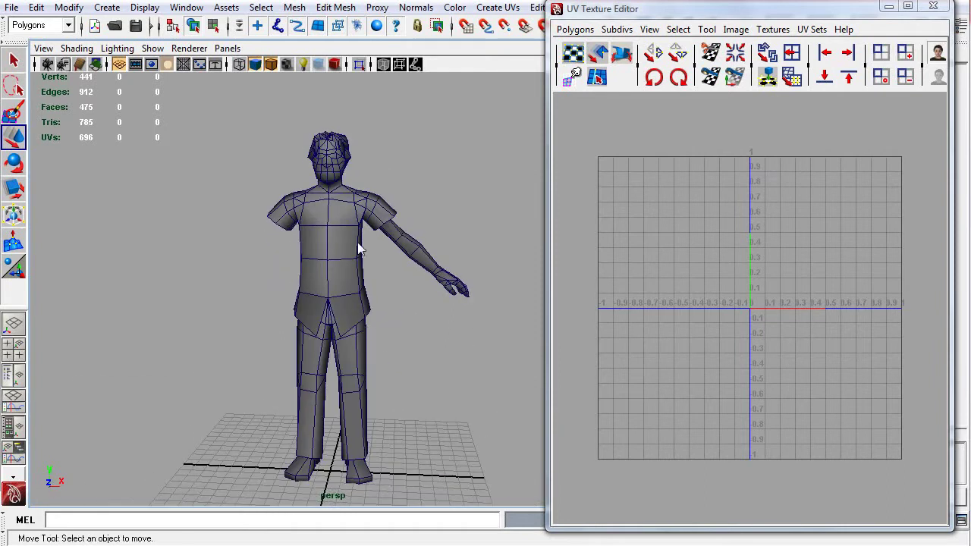
left_click(327, 169)
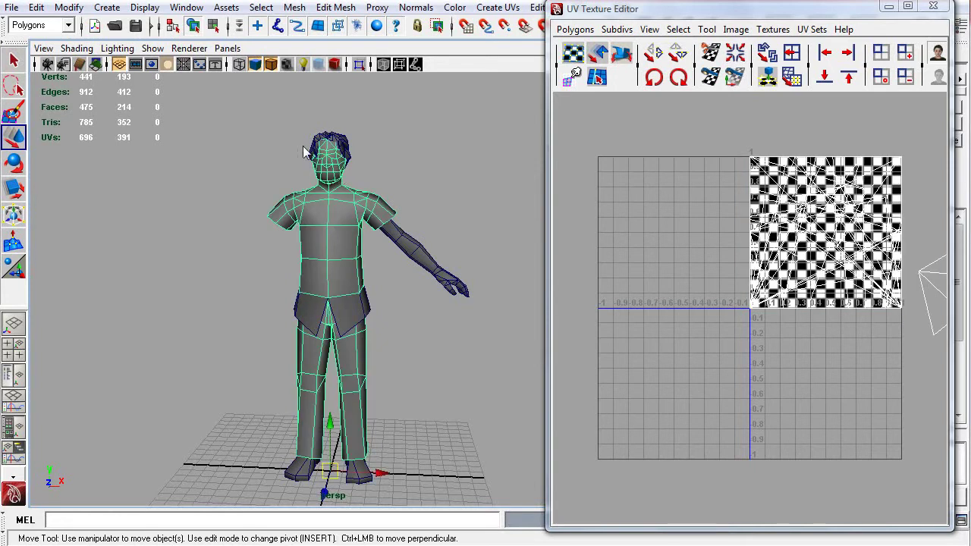
right_click_drag(320, 156, 323, 191)
left_click_drag(373, 222, 377, 192, "alt")
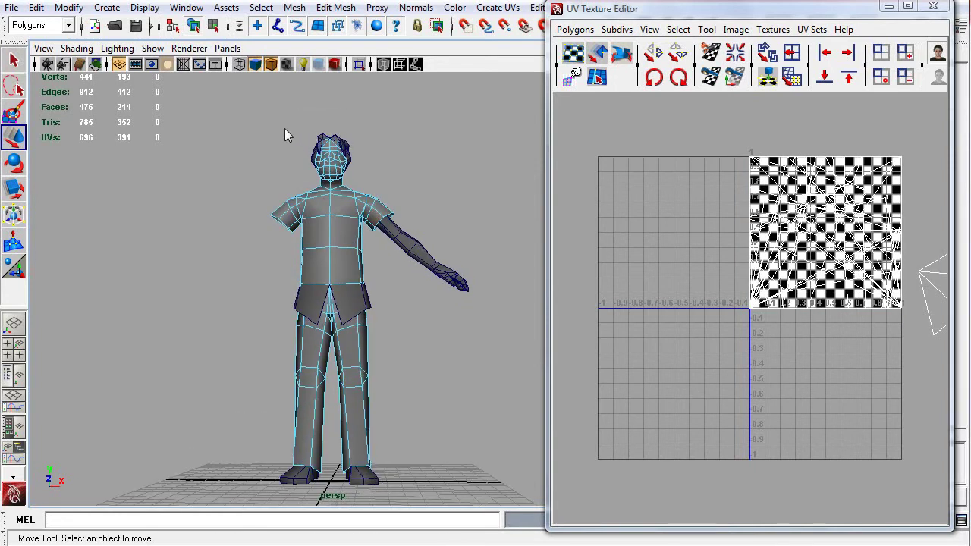
left_click_drag(285, 129, 385, 202)
key("f")
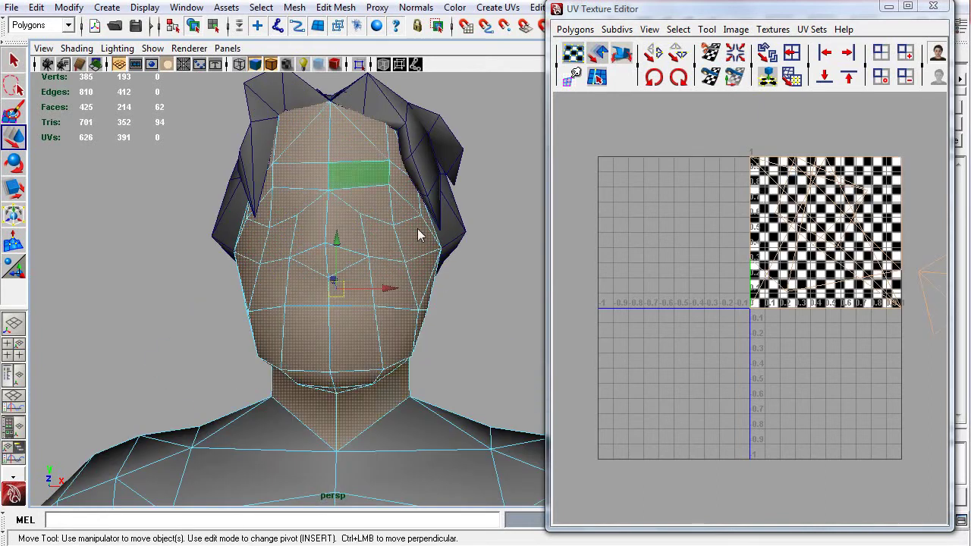
Remove the neck faces from the head selection, including the small triangles at the back hairline
left_click_drag(119, 358, 148, 334, "alt")
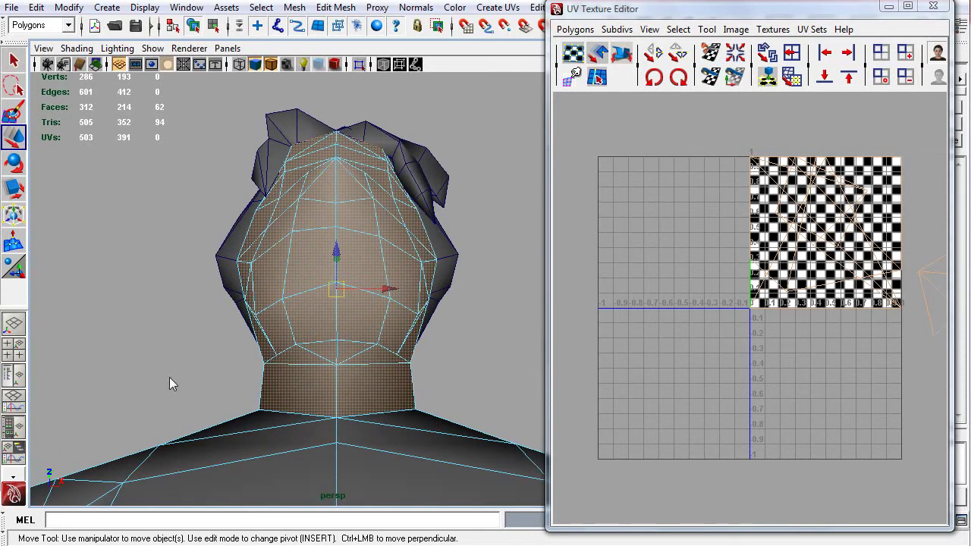
left_click_drag(169, 377, 482, 410, "ctrl")
left_click(340, 351, "ctrl")
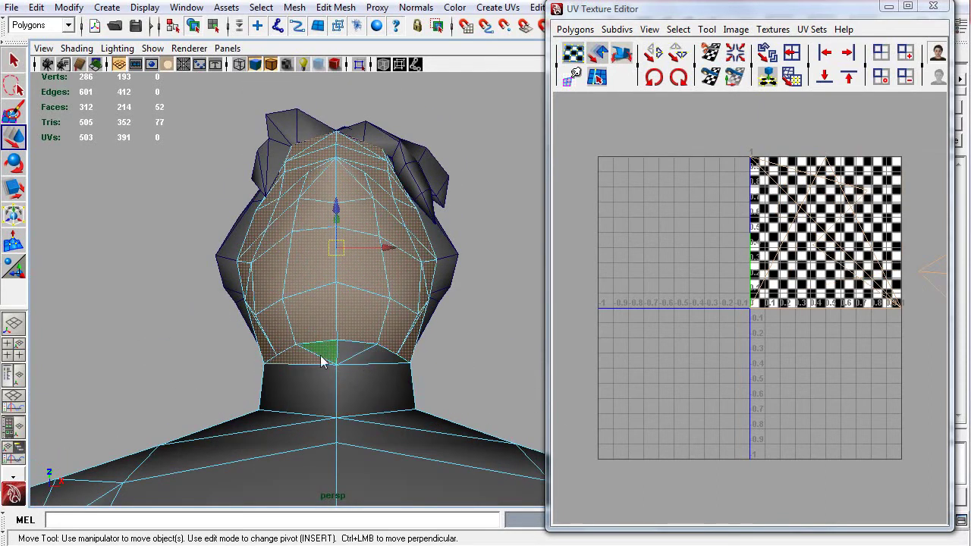
left_click(323, 352, "ctrl")
left_click(308, 359, "ctrl")
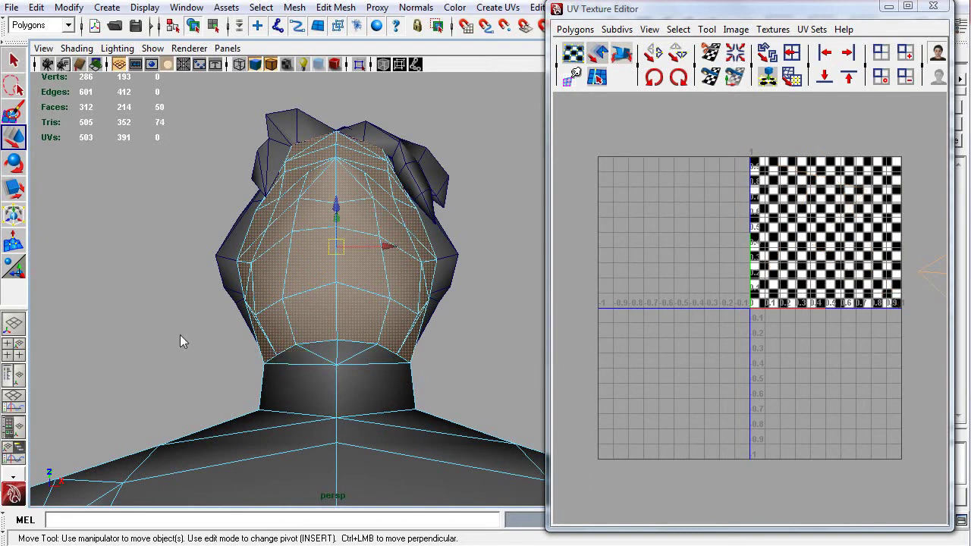
left_click_drag(180, 334, 285, 364, "alt")
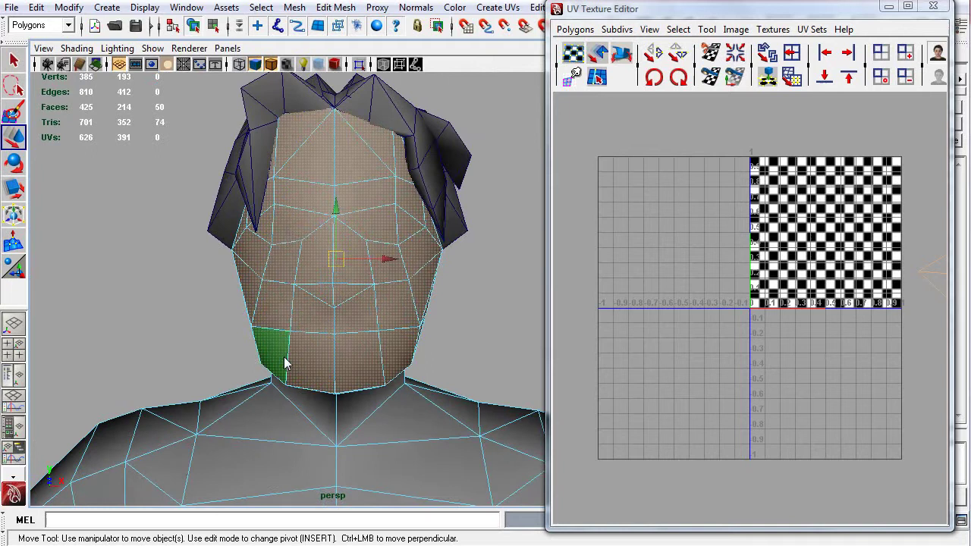
Select all meshes of the character and apply Automatic Mapping to them
scroll(285, 363, "down", 8)
scroll(302, 367, "up", 2)
right_click_drag(339, 347, 369, 335)
left_click(336, 334)
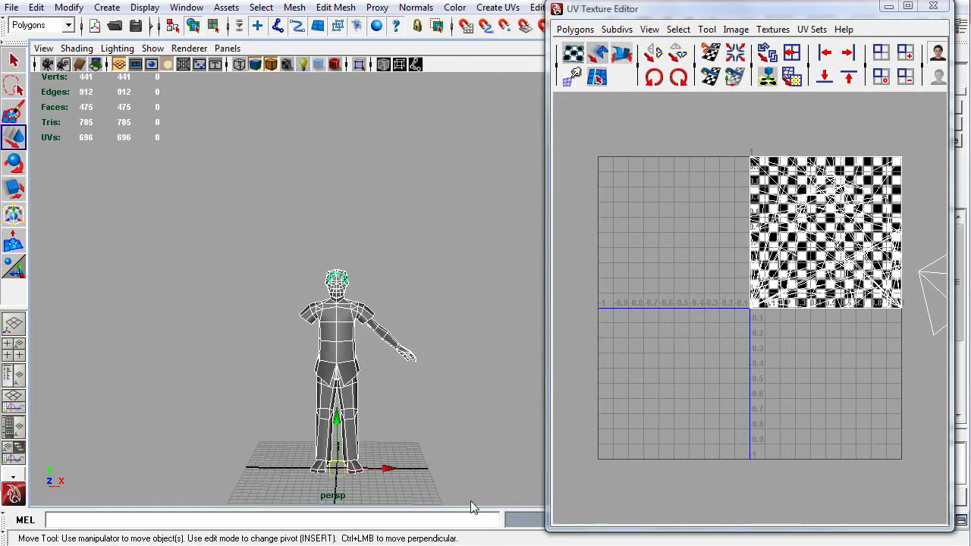
left_click(491, 9)
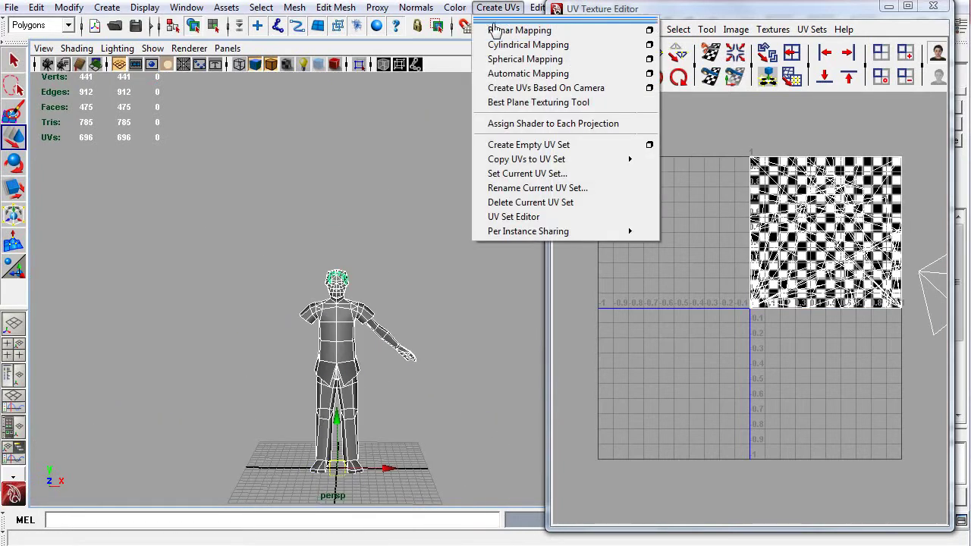
left_click(529, 76)
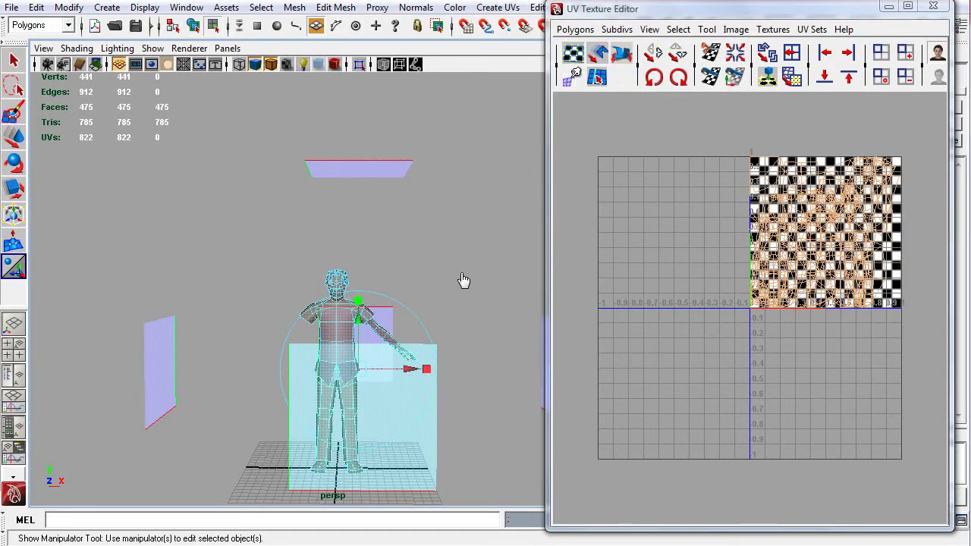
Select the faces of the head, hair and neck together across the character's meshes
left_click(848, 245)
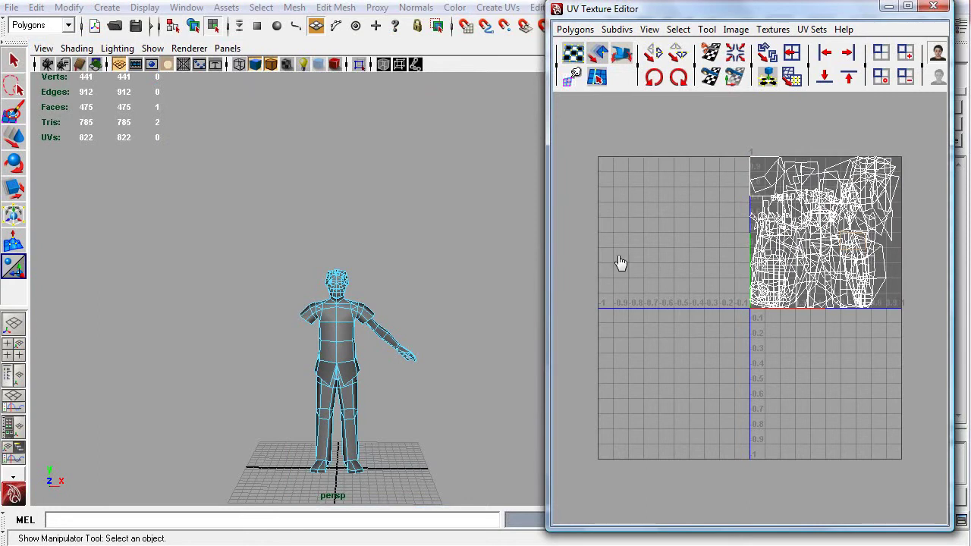
left_click(407, 251)
scroll(347, 296, "up", 8)
key("ctrl+z")
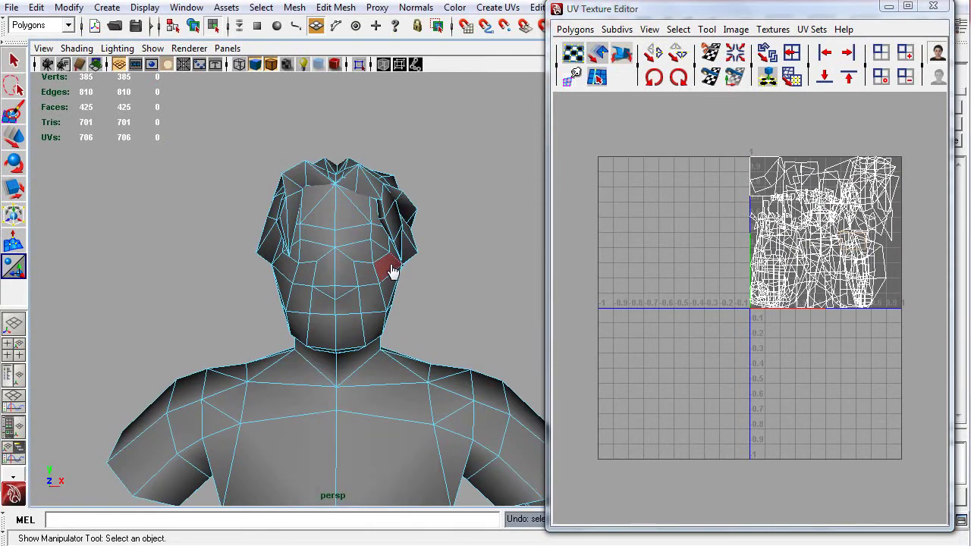
mouse_move(332, 292)
right_mouse_down()
mouse_move(339, 279)
mouse_move(328, 307)
right_mouse_up()
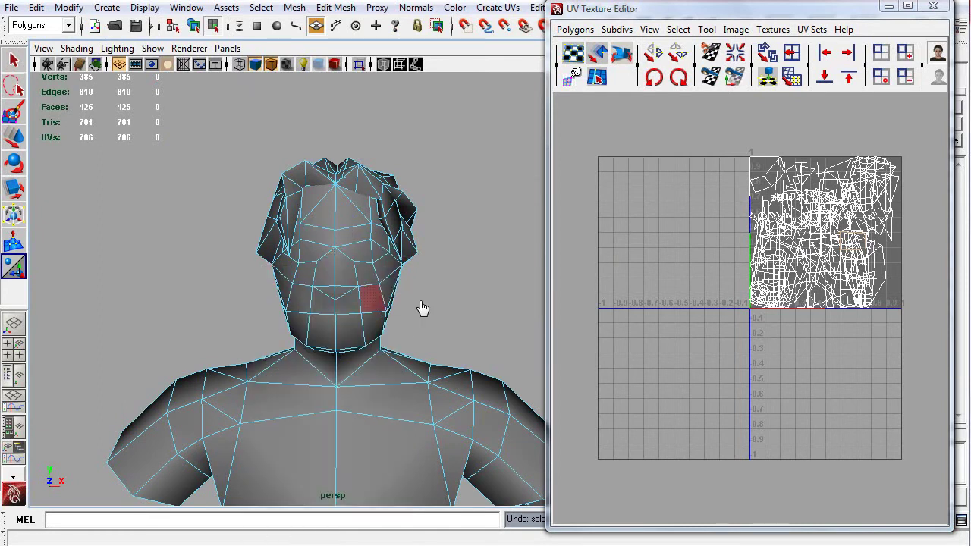
mouse_move(429, 318)
left_mouse_down("alt")
mouse_move(425, 335)
mouse_move(427, 262)
mouse_move(445, 310)
left_mouse_up("alt")
left_click_drag(473, 386, 182, 102)
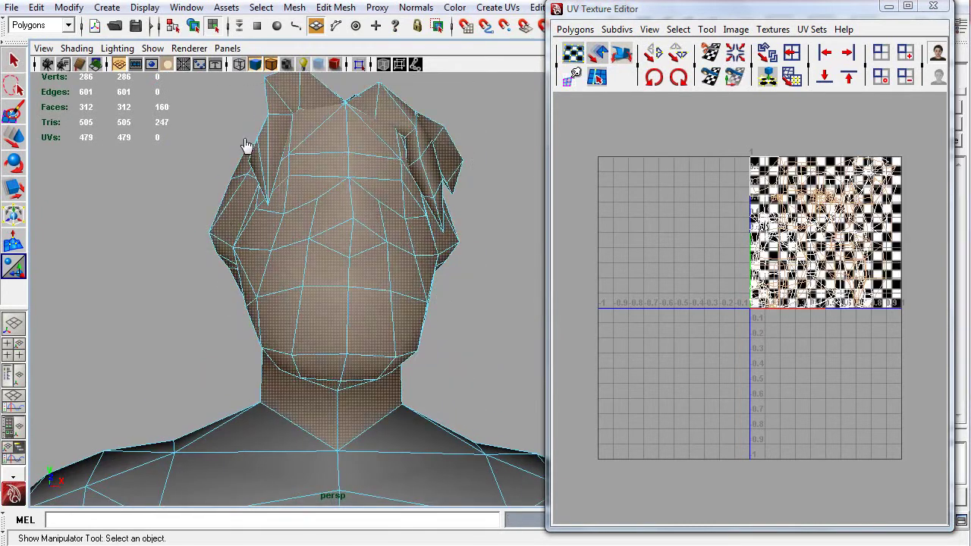
Exclude the neck faces below the back of the head from the combined head and hair selection
left_click_drag(509, 285, 488, 264, "alt")
left_click_drag(448, 382, 265, 393, "alt")
left_click_drag(415, 418, 402, 383, "alt")
left_click(328, 350, "ctrl")
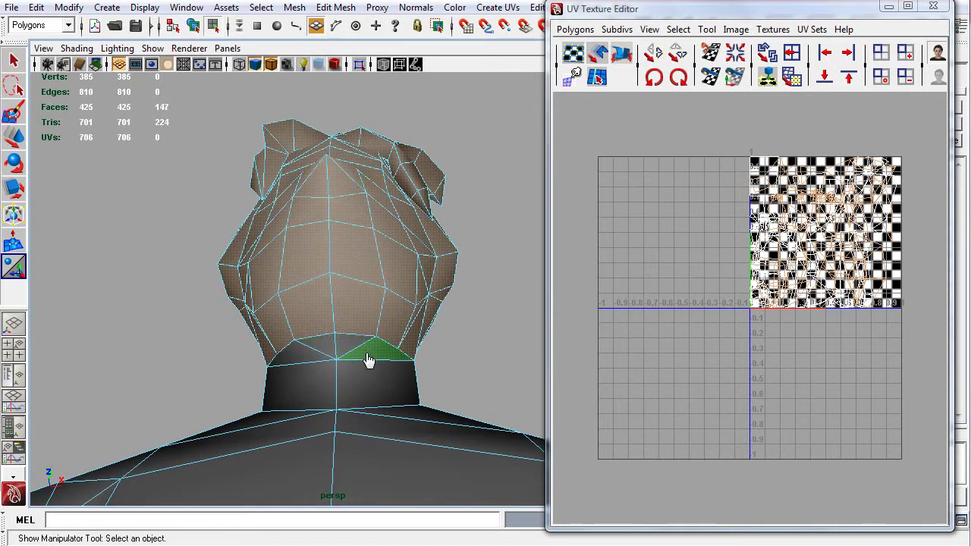
left_click(371, 362, "ctrl")
left_click_drag(152, 271, 364, 280, "alt")
Select only the body mesh's head faces, without the separate hair mesh, and deselect the neck faces
right_click_drag(365, 280, 393, 270)
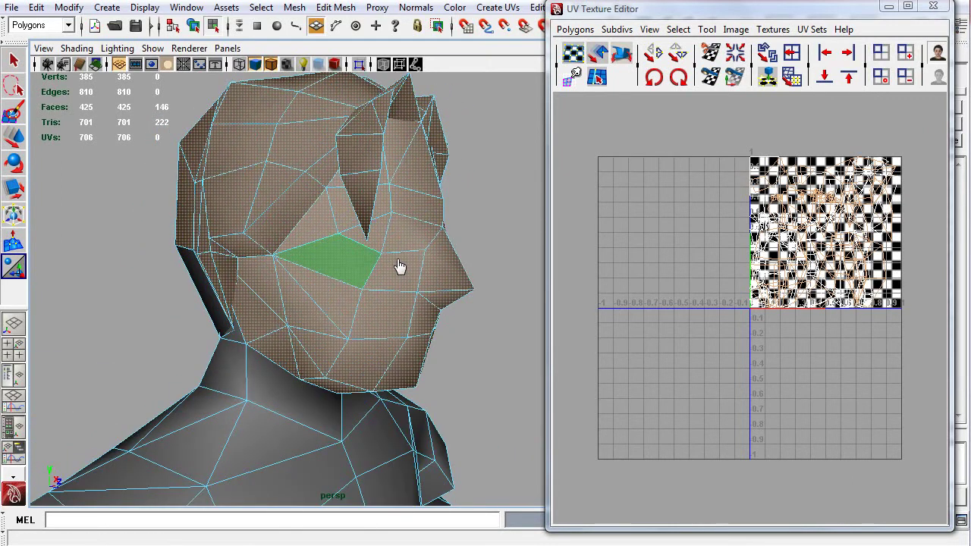
left_click_drag(498, 354, 391, 327, "alt")
right_click_drag(371, 286, 373, 324)
left_click_drag(426, 364, 416, 340, "alt")
left_click_drag(465, 387, 172, 93)
left_click_drag(184, 405, 440, 398)
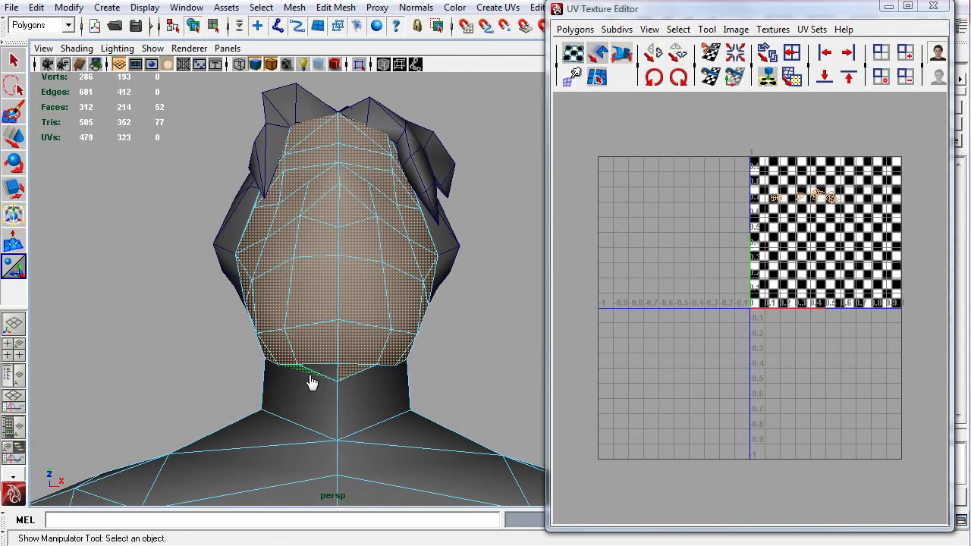
Correct the face selection where the jaw and back of the head meet the neck
left_click_drag(463, 442, 400, 360, "alt")
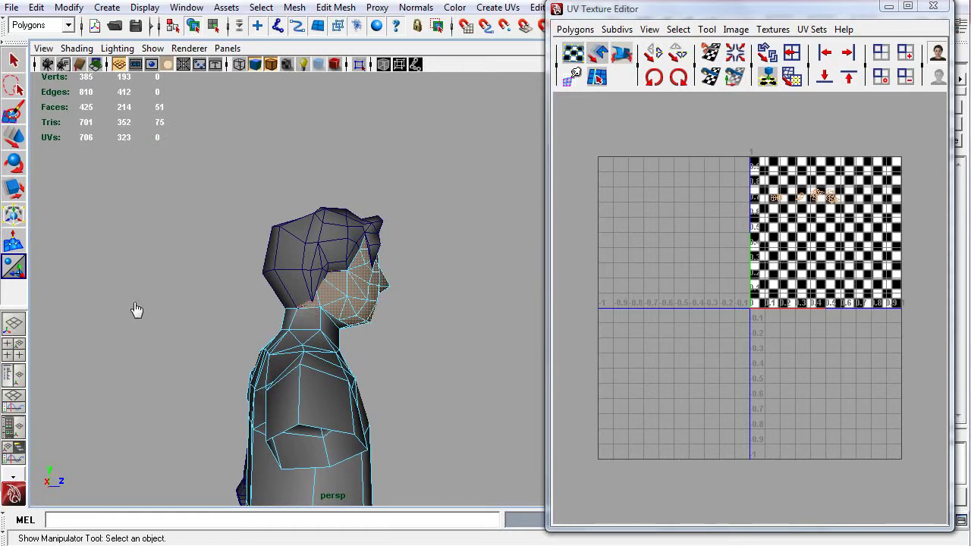
left_click_drag(135, 310, 472, 318, "alt")
left_click(372, 311, "shift")
left_click(347, 333, "shift")
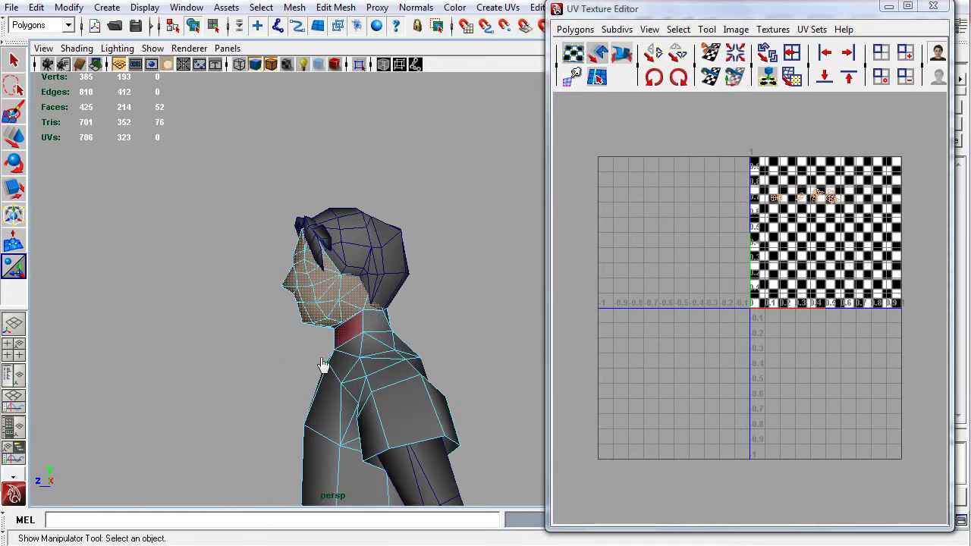
From a straight front view, planar-map the head faces from the camera, fitted to the bounding box with image width/height ratio kept
left_click_drag(191, 352, 346, 347, "alt")
right_click_drag(397, 354, 477, 355, "alt")
left_click_drag(516, 350, 519, 350, "alt")
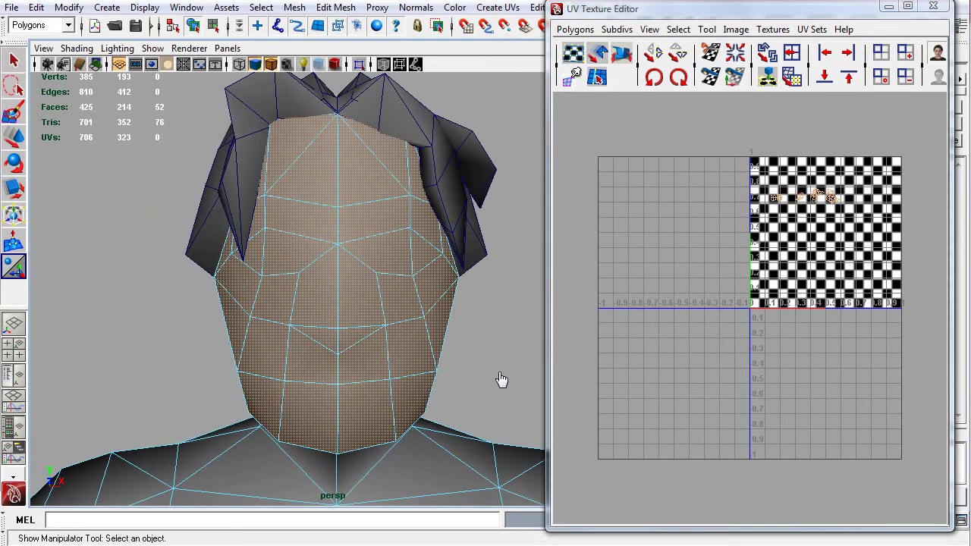
left_click(498, 7)
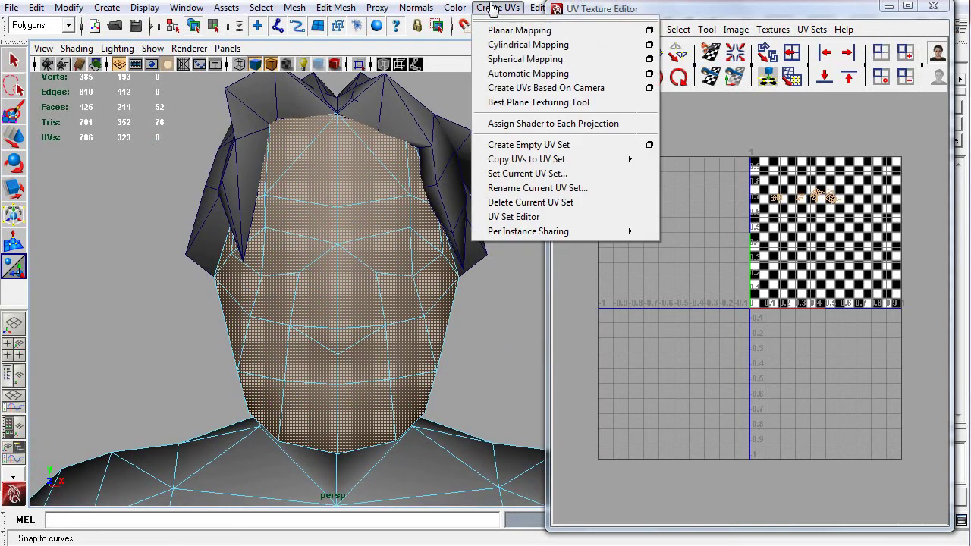
left_click(651, 31)
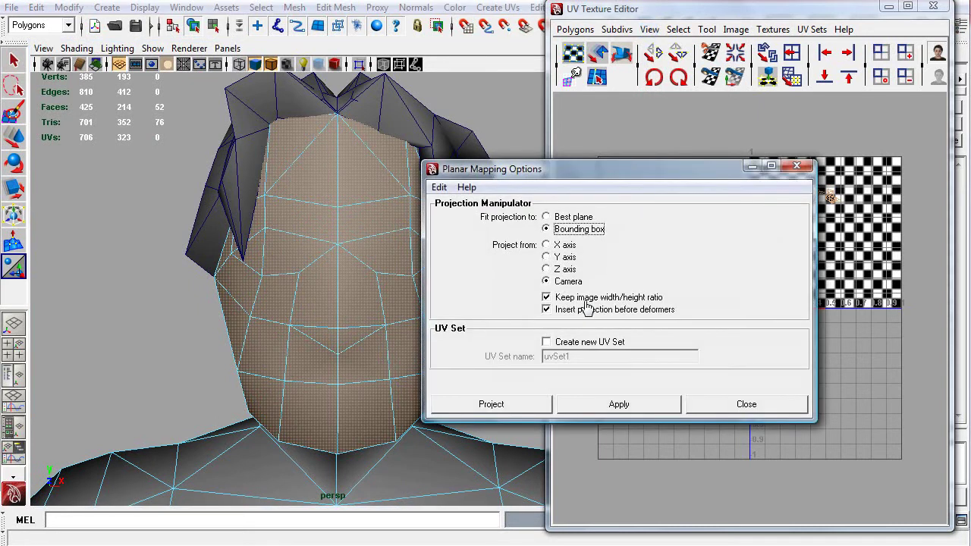
left_click(519, 404)
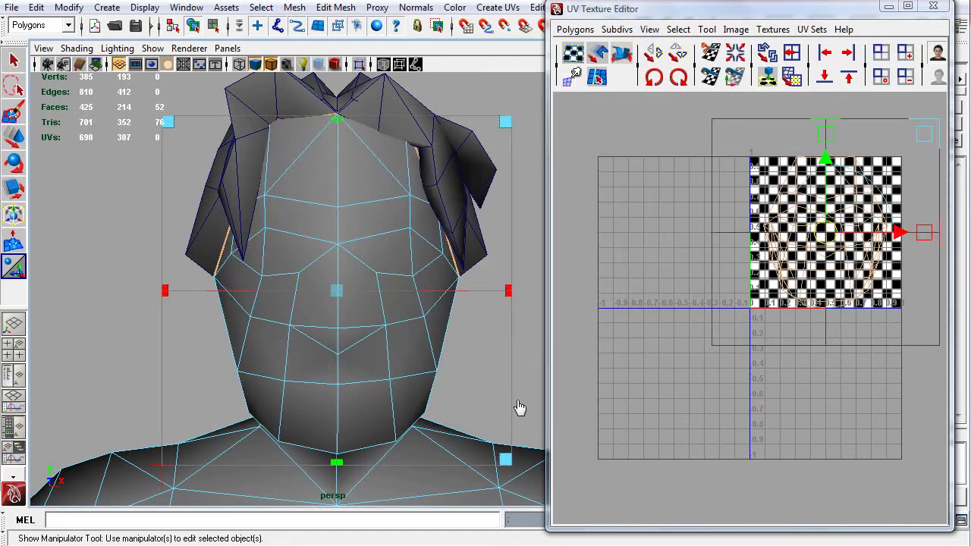
Convert the projected head selection to UVs and move the shell straight above the 0–1 texture square
right_click_drag(790, 241, 839, 235, "ctrl")
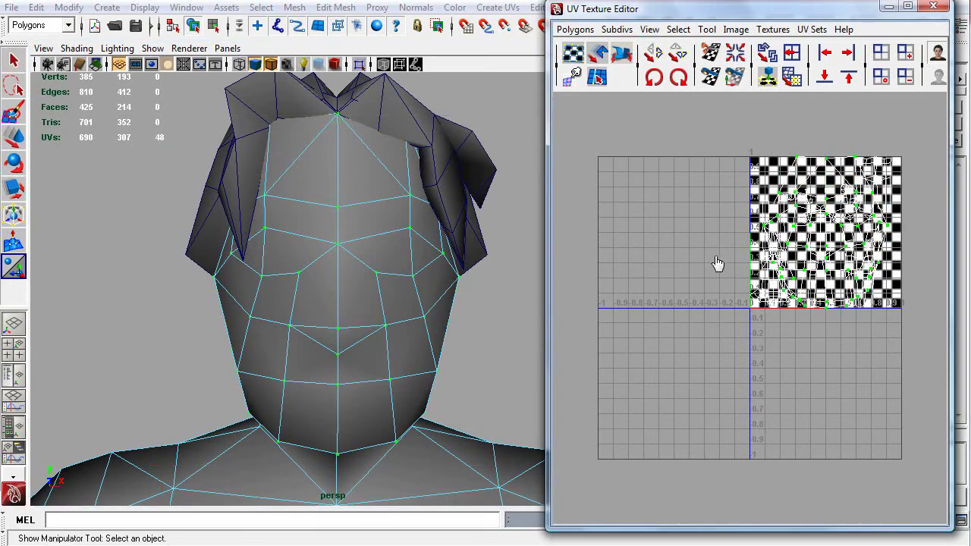
middle_click_drag(709, 245, 676, 331, "alt")
key("w")
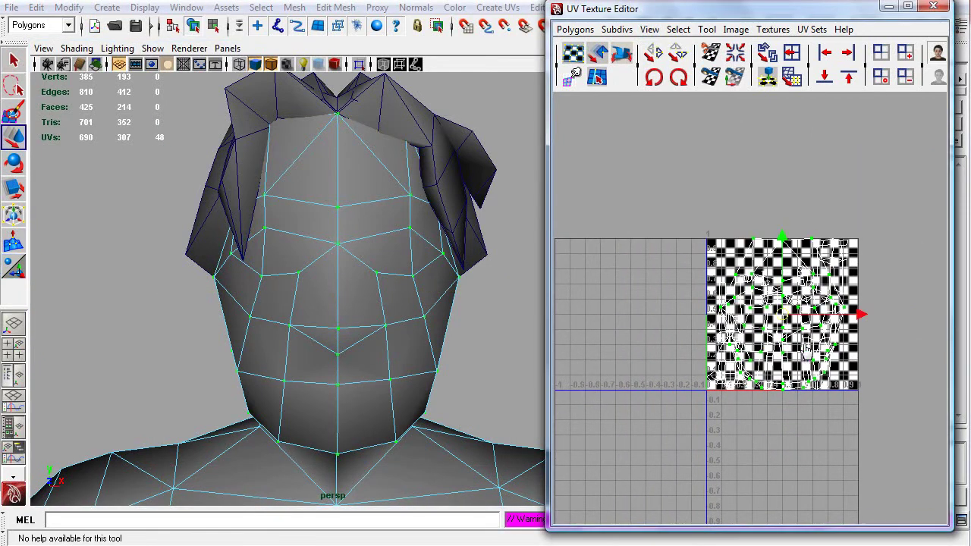
left_click_drag(782, 314, 778, 156)
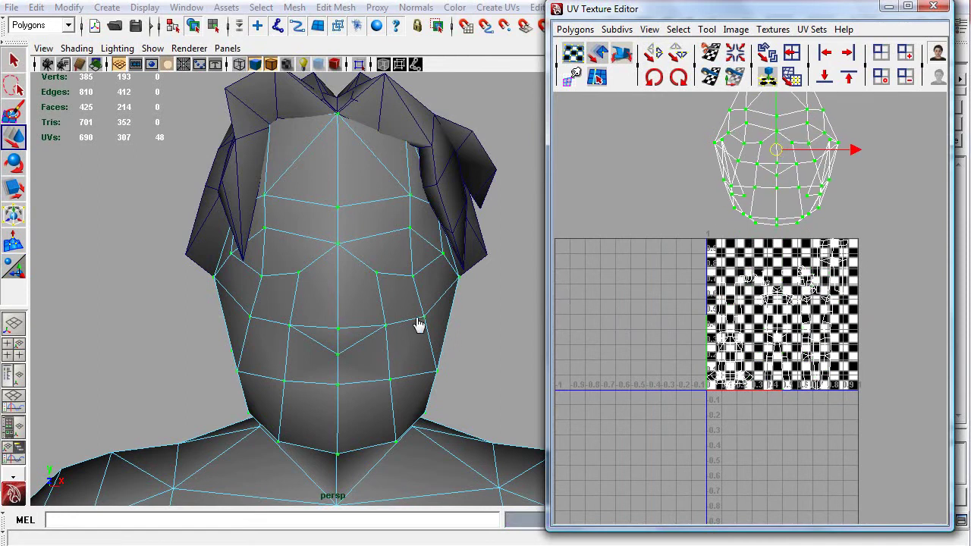
middle_click_drag(678, 232, 661, 335, "alt")
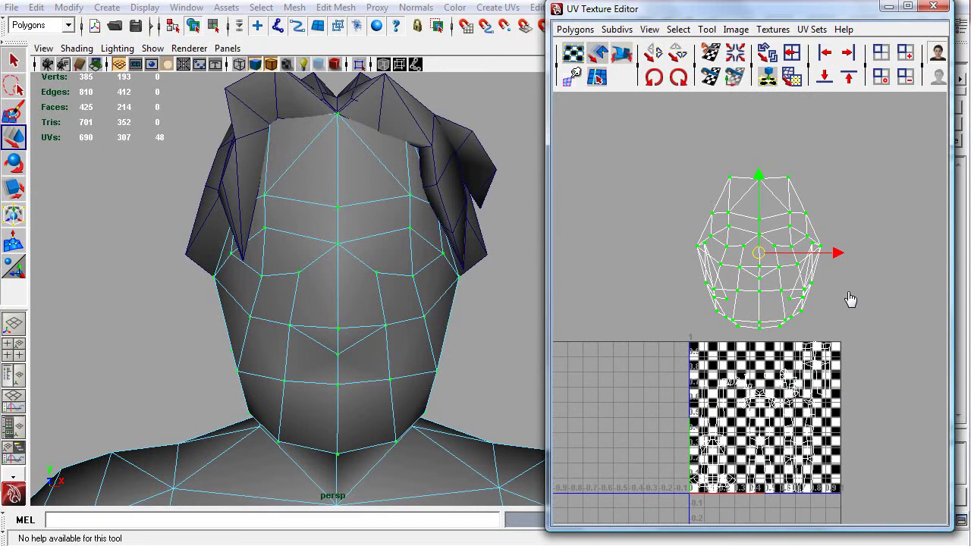
Select the vertical centre-line UVs of the head shell and move them horizontally past the shell's right side
left_click(859, 218)
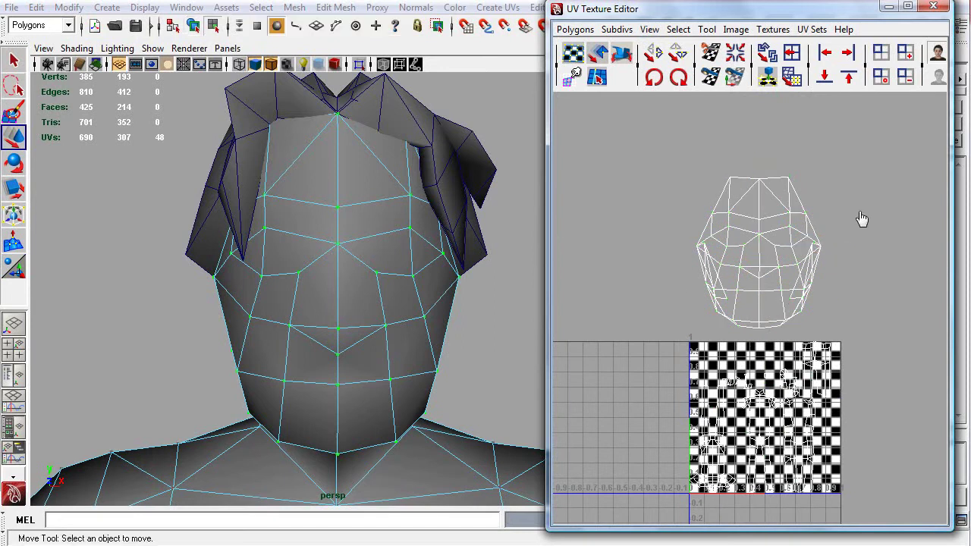
left_click_drag(750, 165, 770, 344)
key("w")
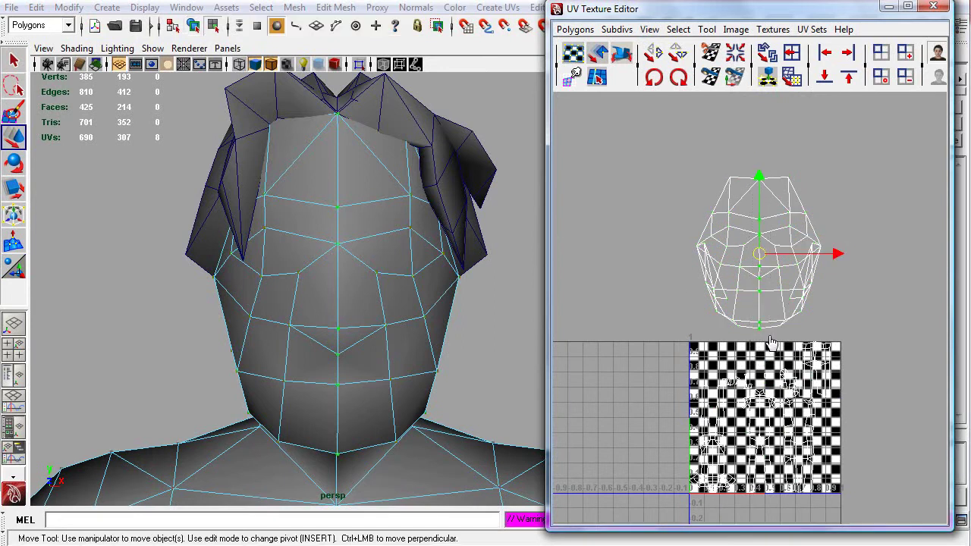
left_click_drag(835, 258, 954, 259)
middle_click_drag(890, 298, 812, 302, "alt")
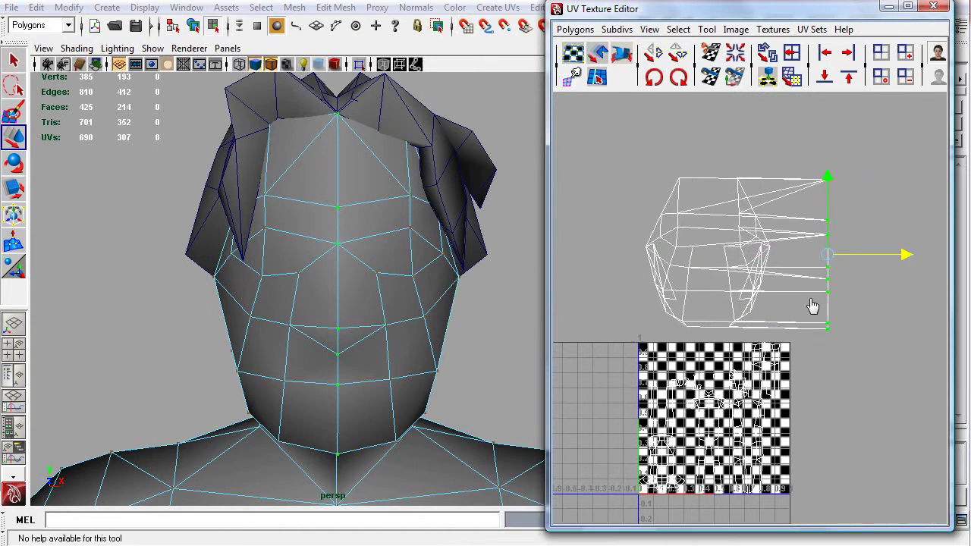
Unfold the head shell's remaining UVs around the offset centre line, with the whole shell selected for moving
left_click_drag(768, 157, 573, 343)
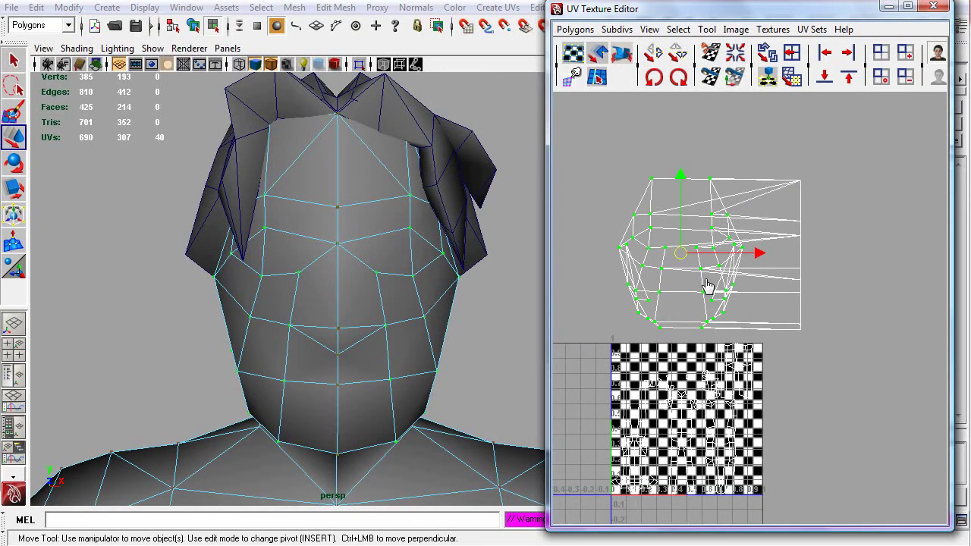
right_click_drag(705, 281, 703, 243, "shift")
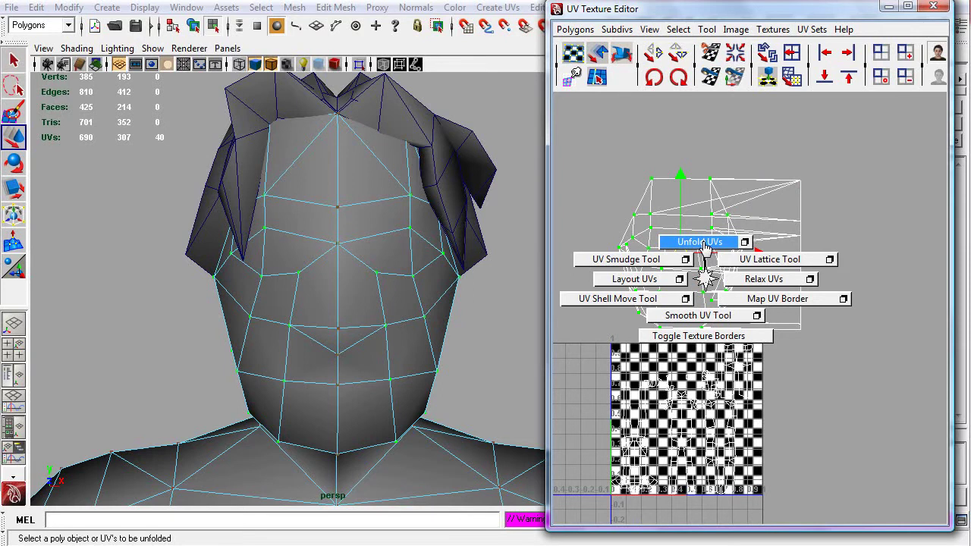
right_click_drag(704, 245, 706, 248, "shift")
key("w")
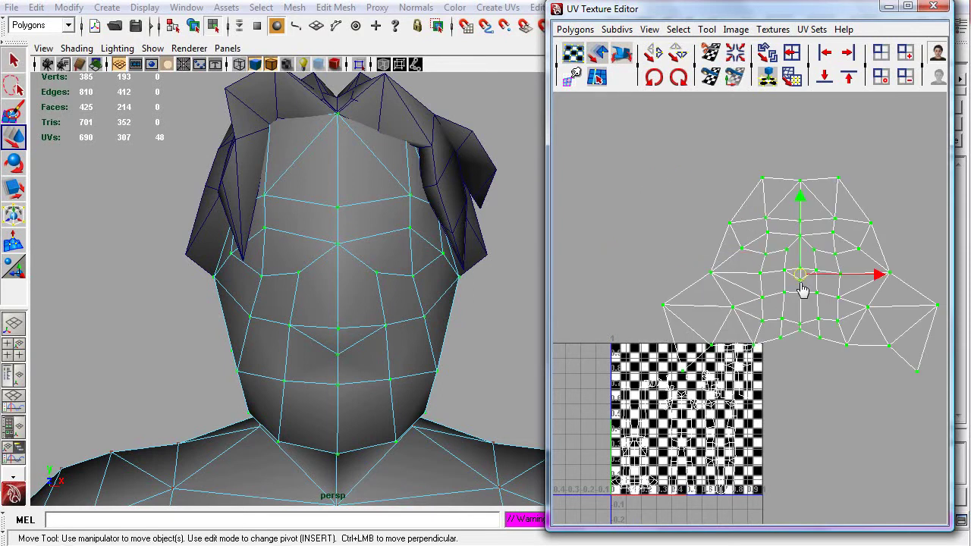
Move the head shell clear above the 0–1 texture square and nudge its centre-line UVs sideways to mid-shell
left_click_drag(806, 280, 739, 316)
right_click_drag(706, 224, 707, 152, "shift")
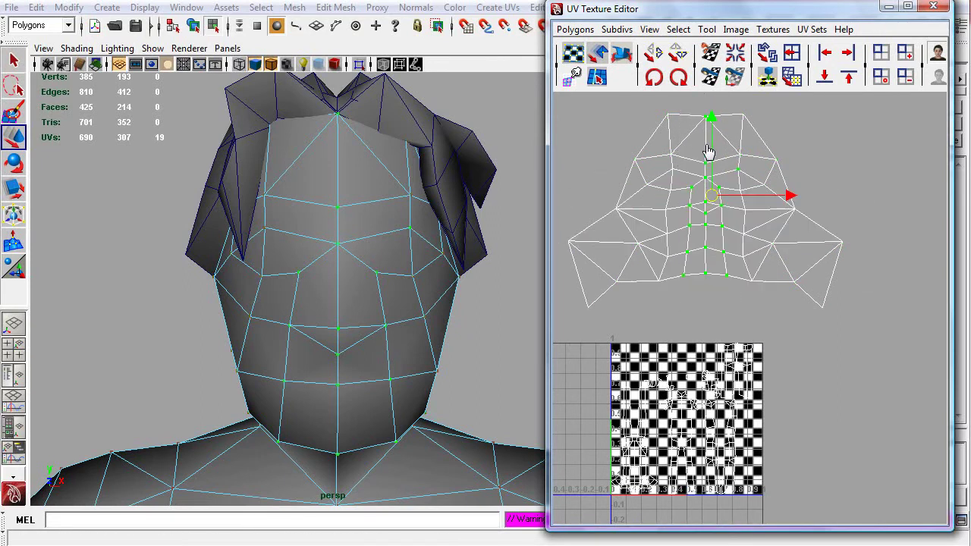
left_click_drag(713, 281, 700, 92)
left_click_drag(782, 198, 783, 198)
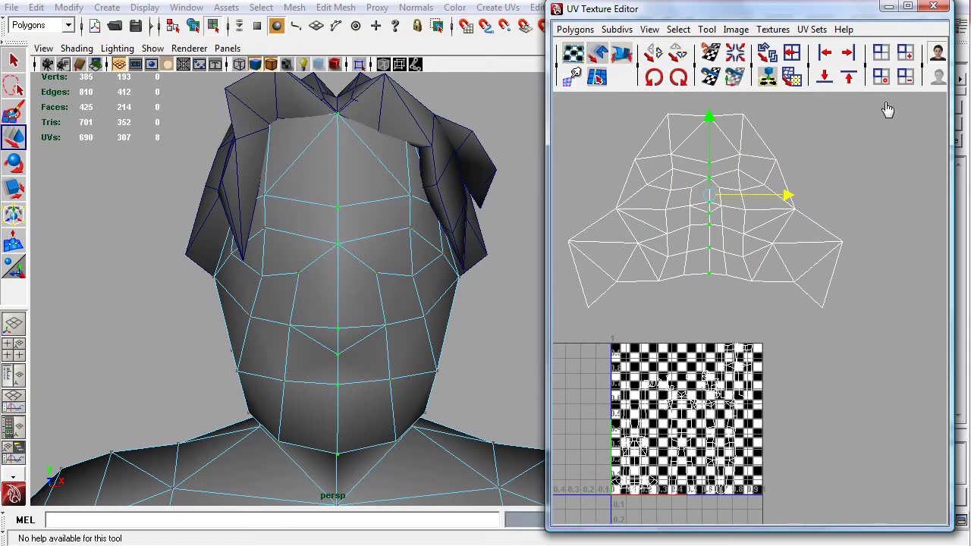
Unfold all head-shell UVs except the centre line once more, and clear the selection
left_click_drag(886, 104, 569, 325)
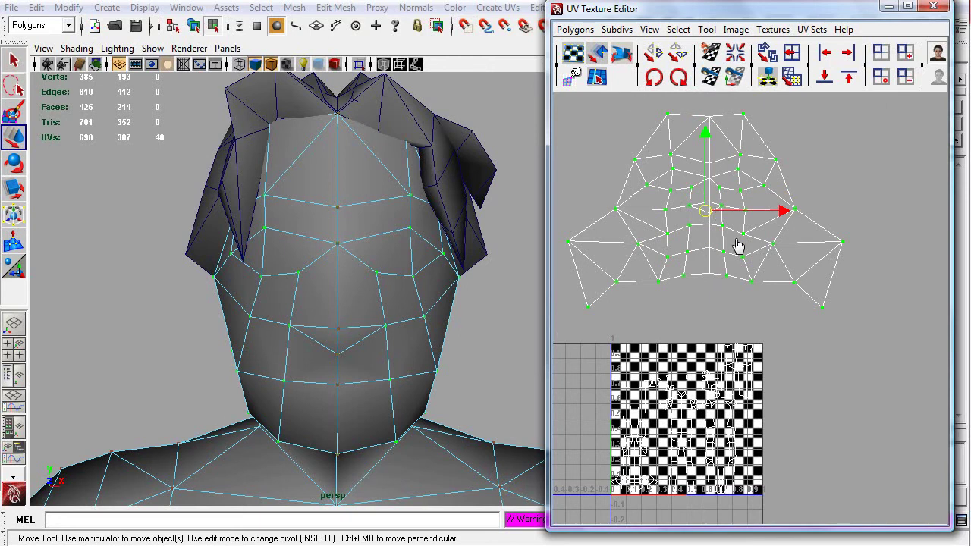
key("g")
left_click(735, 294)
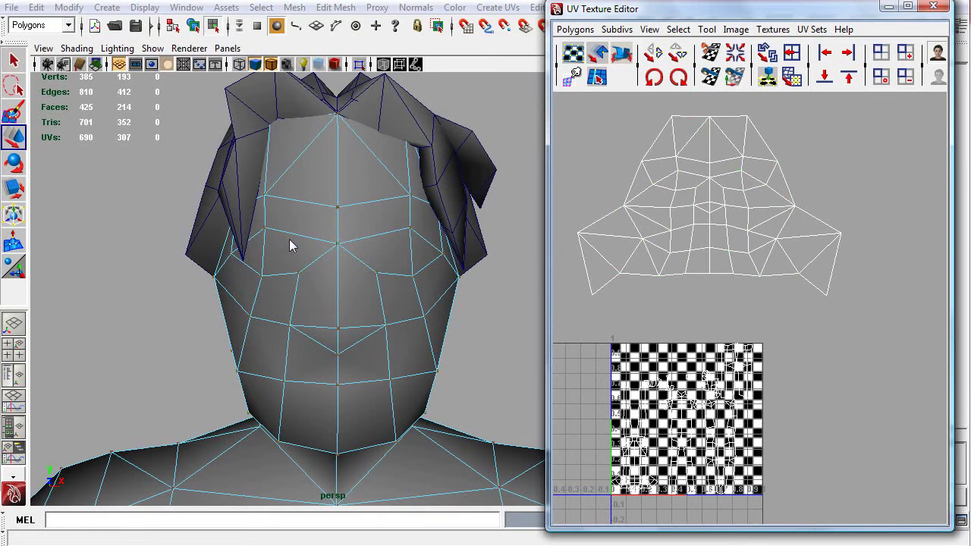
Examine the checker texture on the head from the side and front in textured display, and return to plain shading
key("F8")
left_click(437, 332)
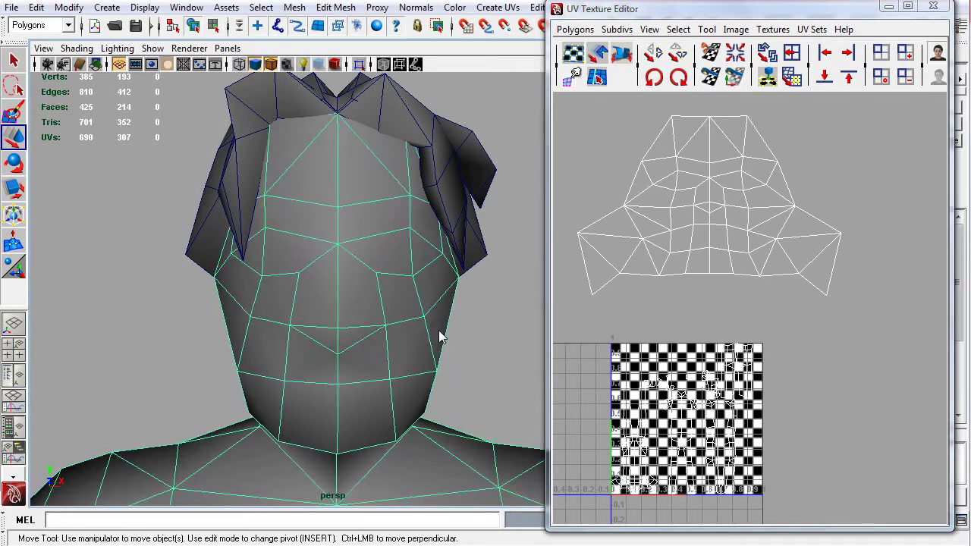
key("6")
left_click(491, 361)
left_click_drag(314, 373, 464, 311, "alt")
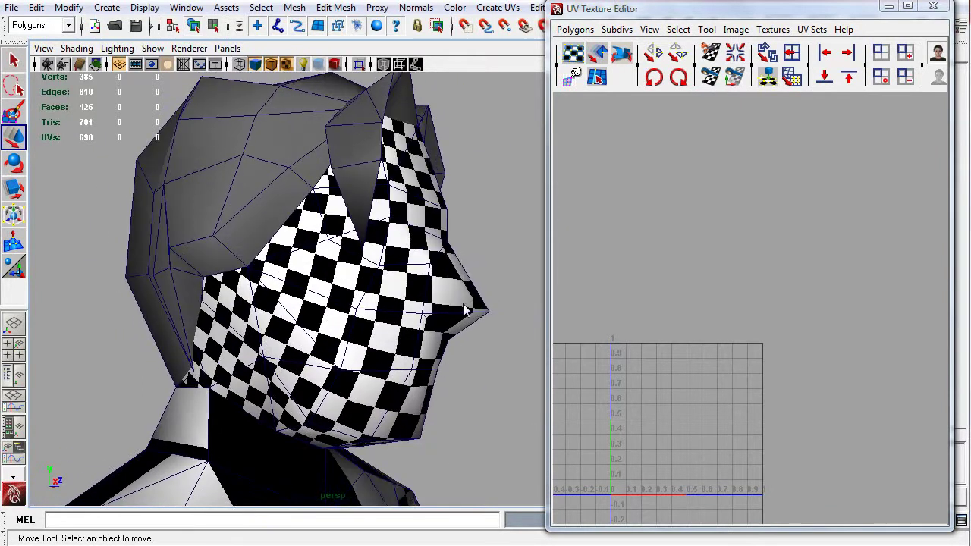
left_click_drag(467, 364, 275, 357, "alt")
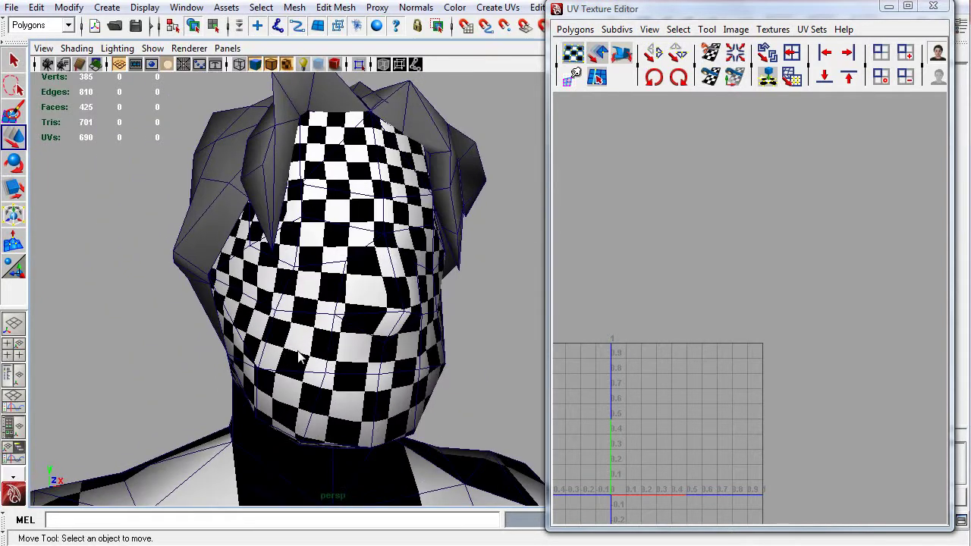
left_click(302, 358)
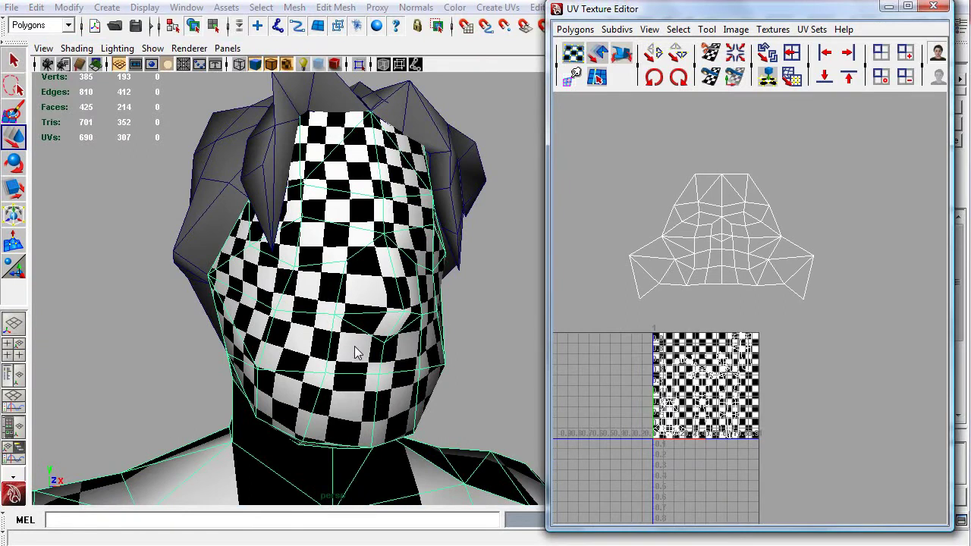
key("5")
Select the separate arm mesh and switch it to face selection
scroll(397, 346, "down", 10)
middle_click_drag(373, 377, 408, 217, "alt")
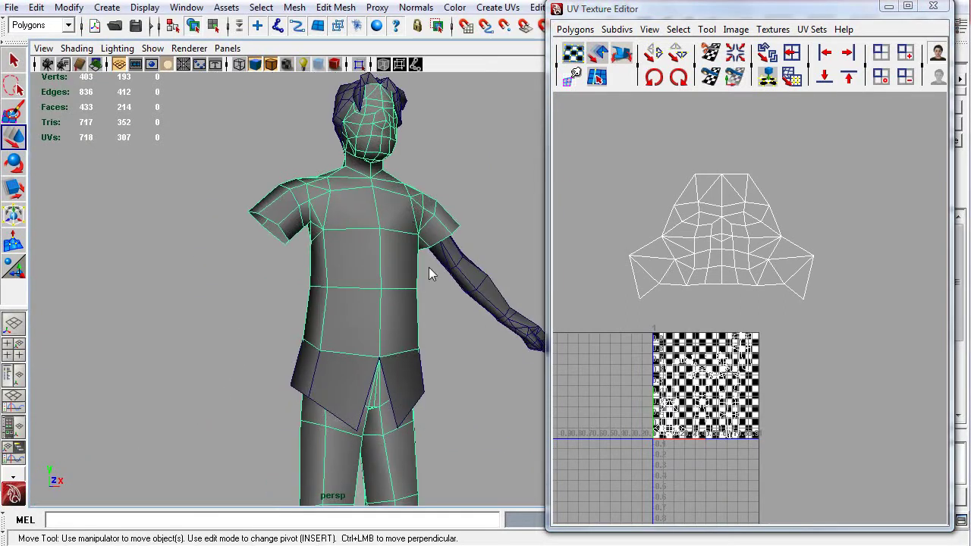
left_click_drag(428, 273, 451, 270, "alt")
middle_click_drag(451, 270, 183, 270, "alt")
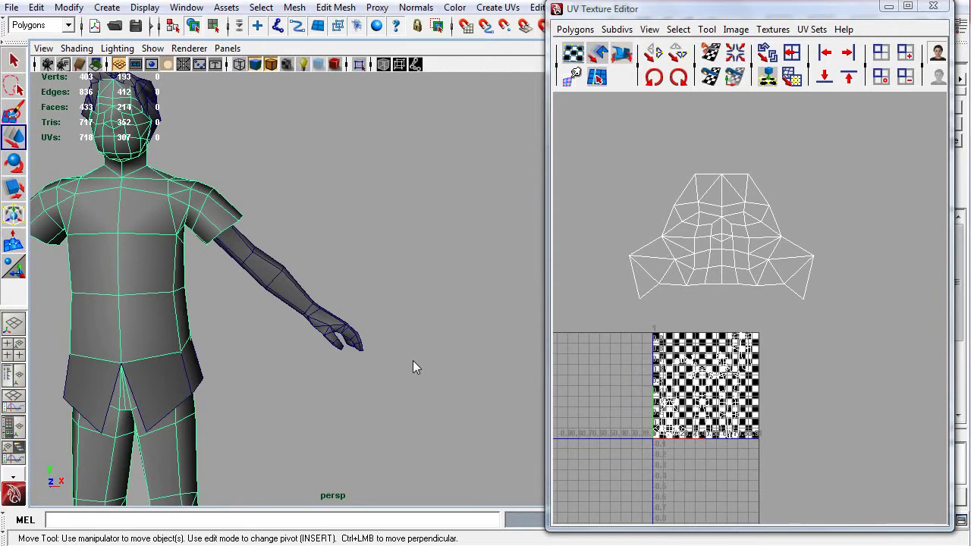
mouse_move(405, 347)
left_mouse_down("alt")
mouse_move(161, 373)
mouse_move(387, 348)
left_mouse_up("alt")
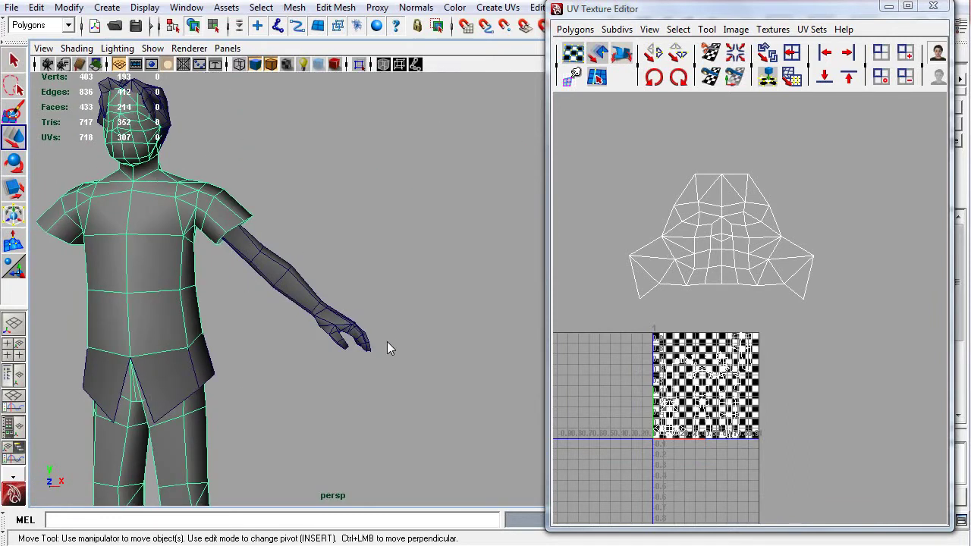
left_click(350, 334)
right_click_drag(347, 329, 334, 405)
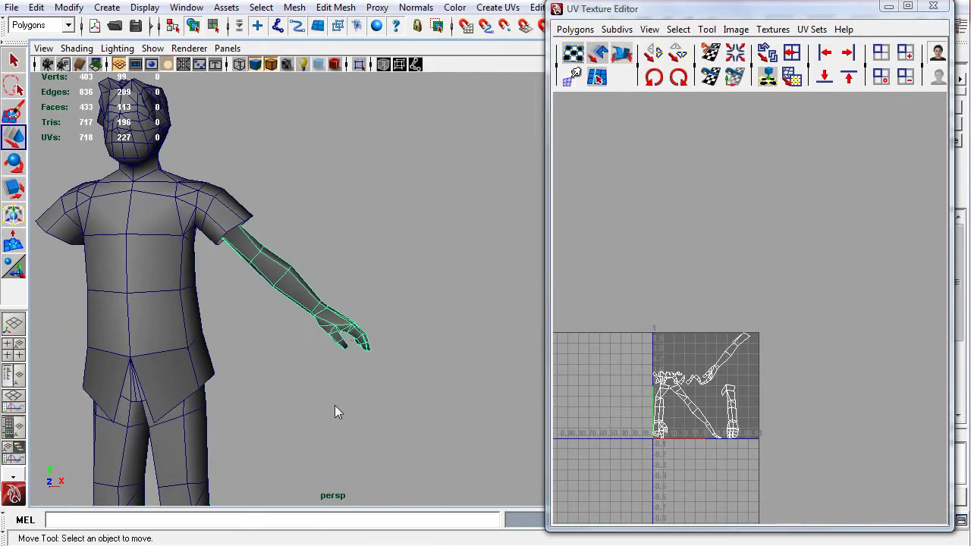
Select all faces of the hand up to the wrist, leaving the forearm faces unselected
mouse_move(396, 395)
middle_mouse_down("alt")
mouse_move(374, 287)
mouse_move(378, 389)
middle_mouse_up("alt")
scroll(388, 346, "up", 5)
scroll(388, 346, "up", 2)
left_click_drag(354, 355, 368, 375, "alt")
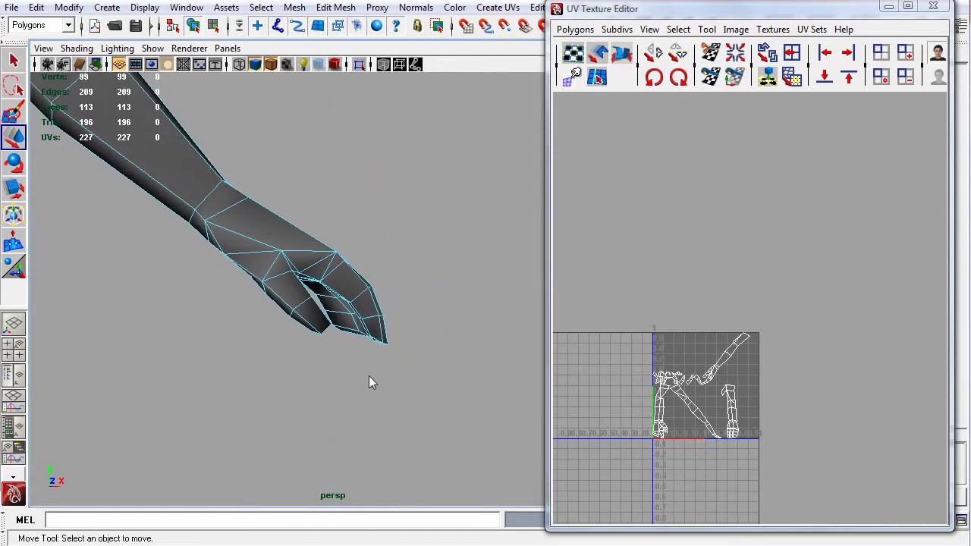
left_click_drag(455, 155, 198, 378)
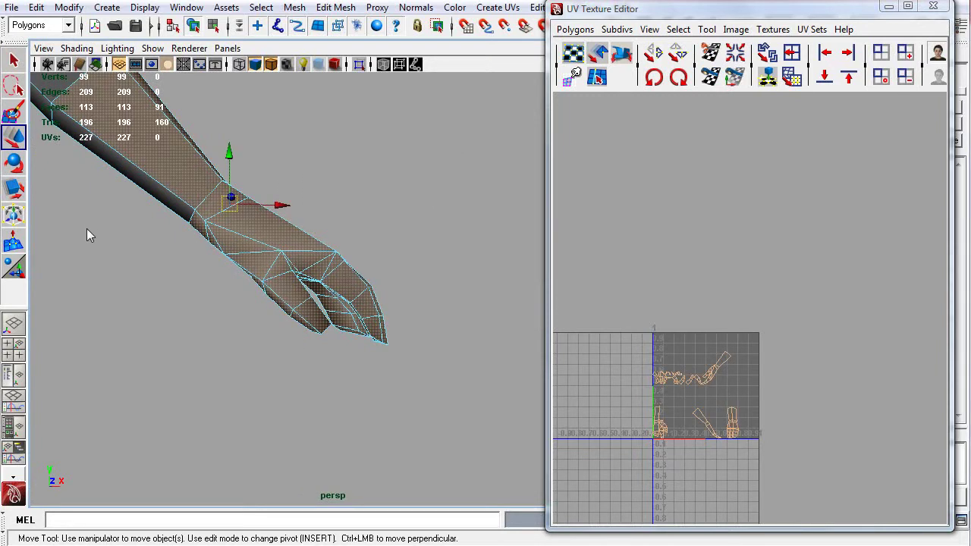
left_click_drag(163, 268, 340, 296, "alt")
middle_click_drag(198, 252, 341, 298, "alt")
left_click_drag(341, 302, 168, 280, "alt")
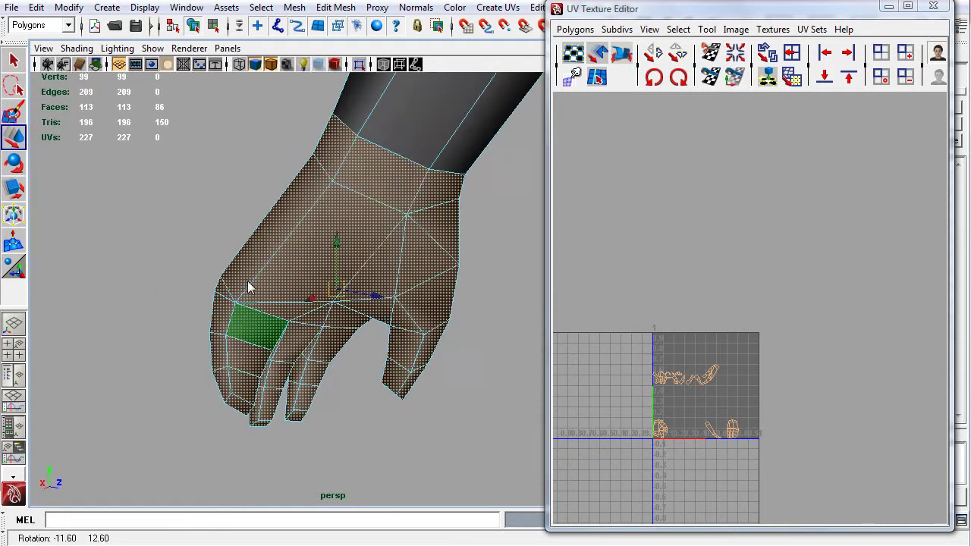
Examine the selected hand faces from several sides and their existing scattered UV pieces
left_click_drag(248, 286, 366, 425, "alt")
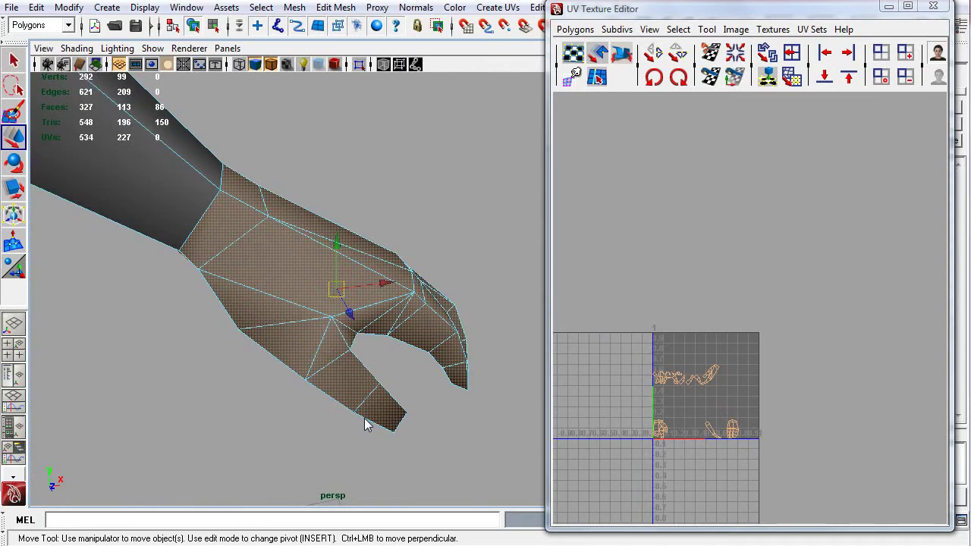
left_click_drag(431, 332, 391, 324, "alt")
left_click_drag(308, 393, 139, 301, "alt")
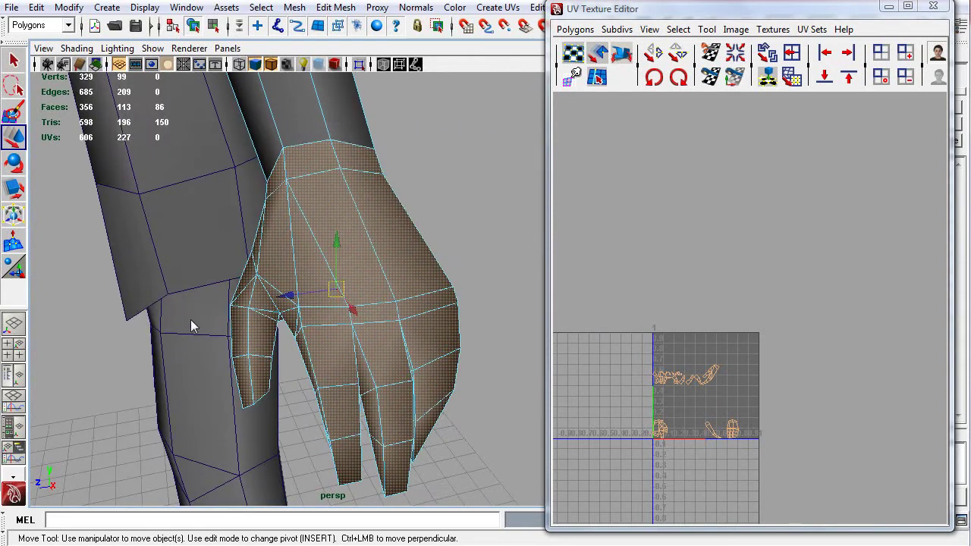
left_click_drag(190, 320, 336, 310, "alt")
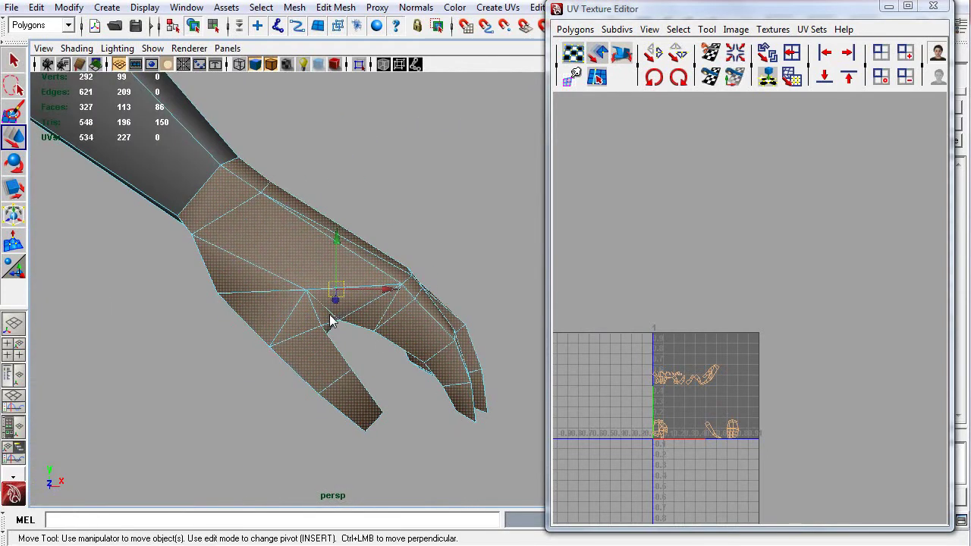
left_click_drag(331, 320, 214, 302, "alt")
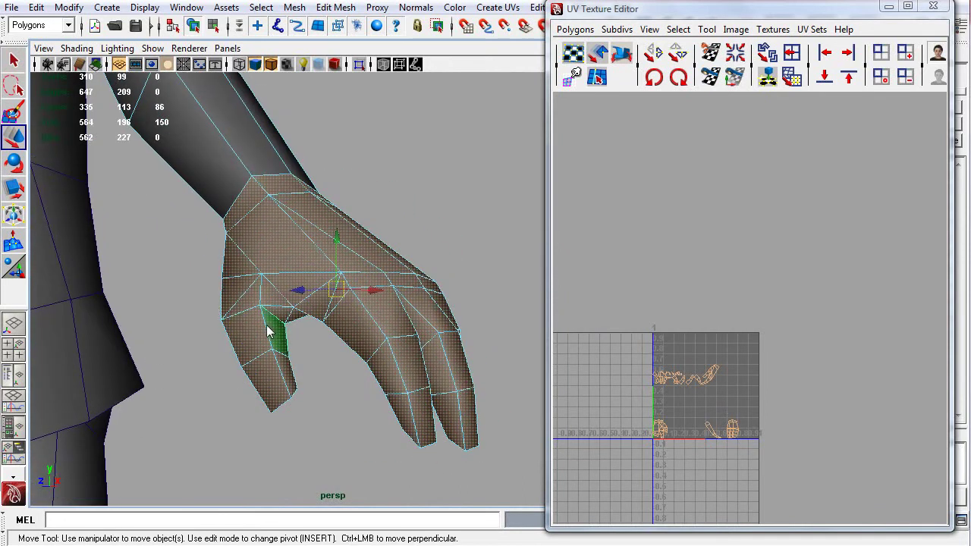
left_click_drag(444, 296, 455, 357, "alt")
scroll(767, 409, "up", 2)
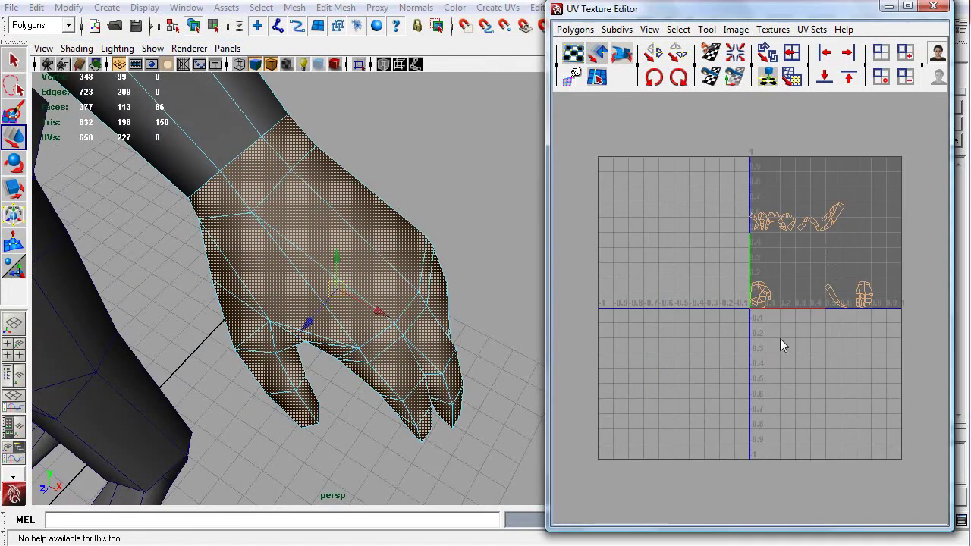
middle_click_drag(830, 266, 763, 349, "alt")
scroll(699, 322, "up", 3)
scroll(699, 321, "up", 1)
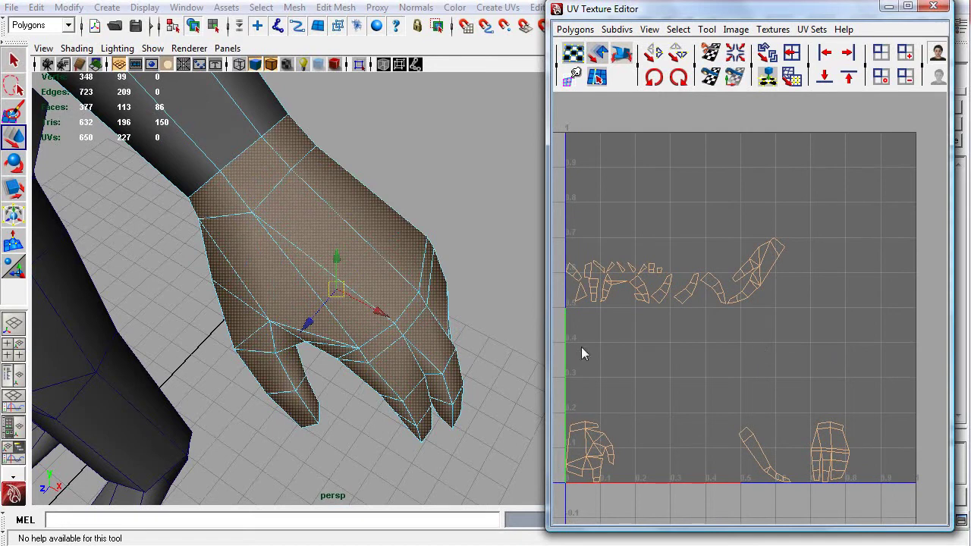
scroll(665, 355, "down", 2)
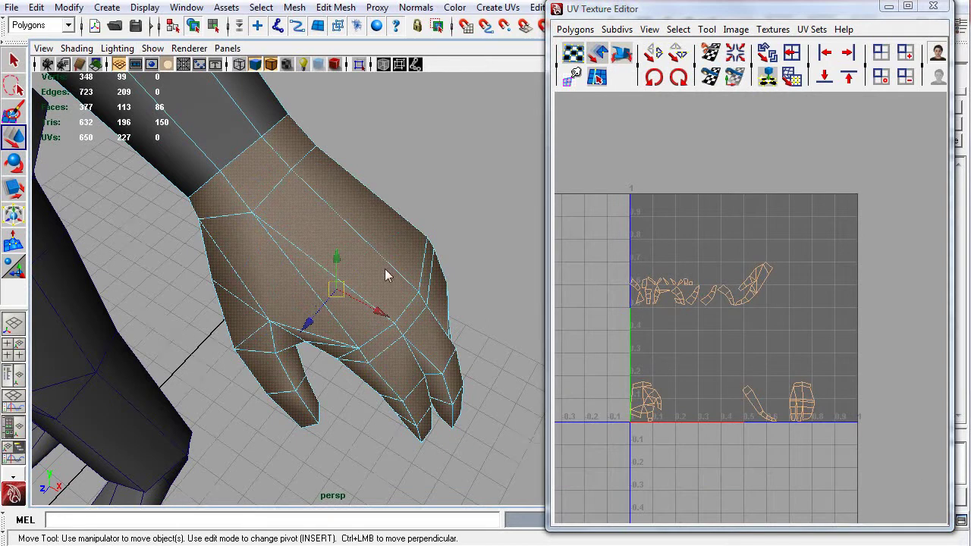
Planar-map the selected hand faces from a view looking straight onto the back of the hand
left_click_drag(384, 269, 324, 235, "alt")
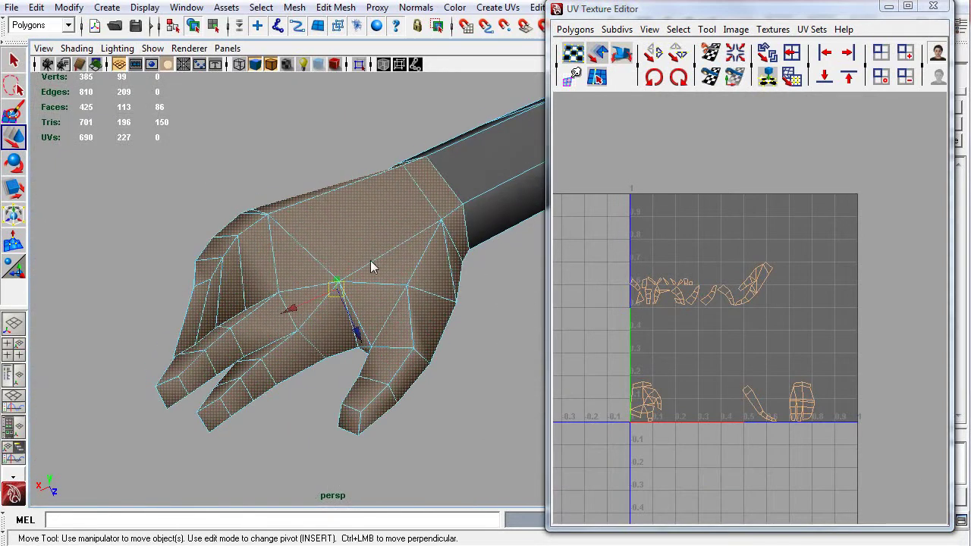
left_click_drag(372, 266, 169, 428, "alt")
left_click(497, 8)
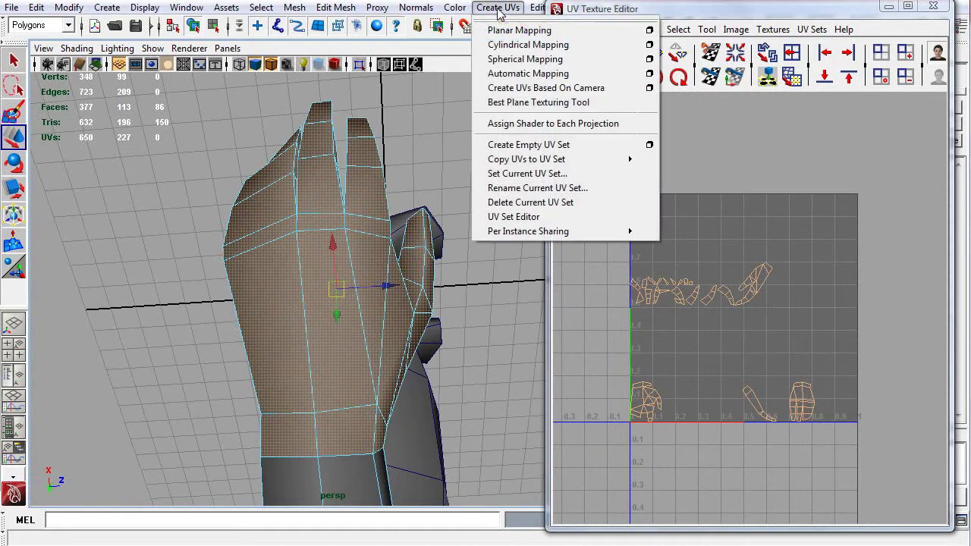
left_click_drag(326, 162, 394, 98, "alt")
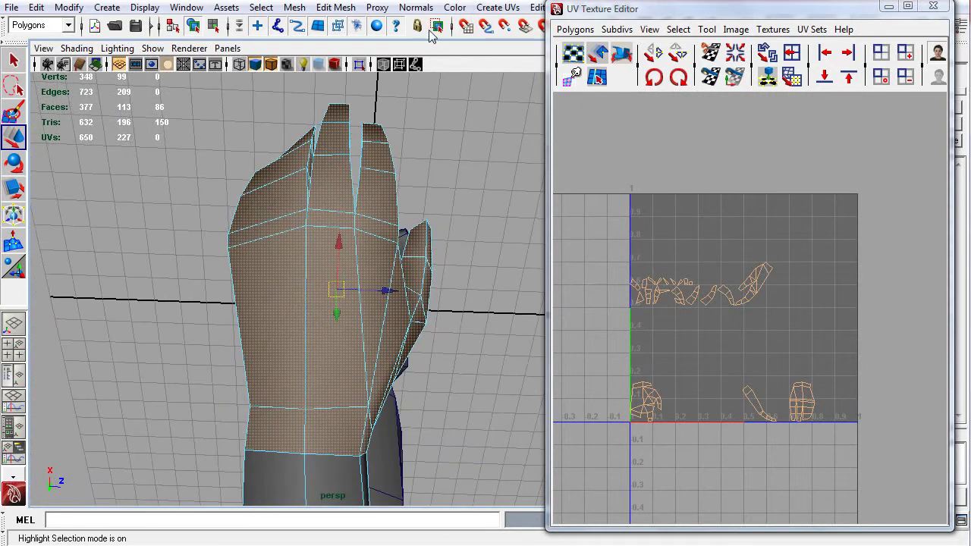
left_click(498, 8)
left_click(513, 32)
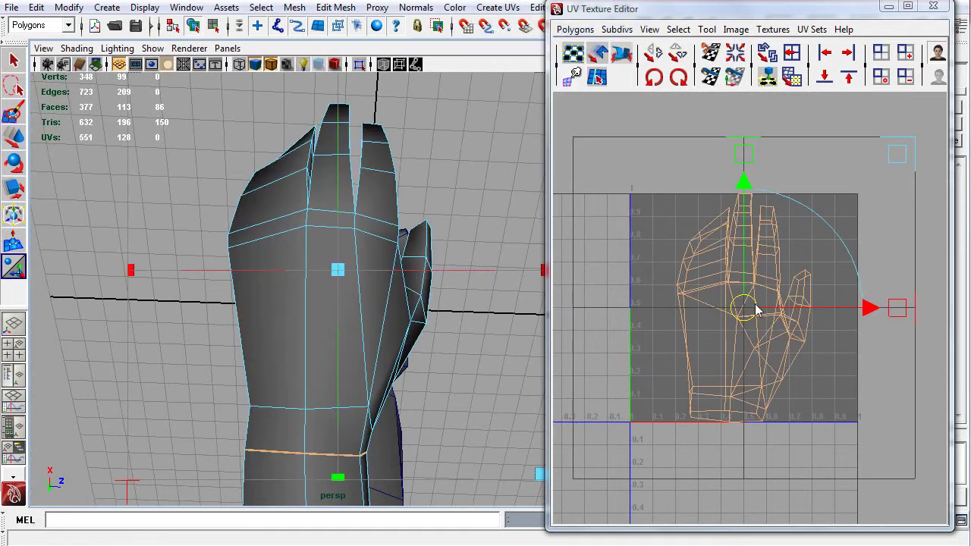
Convert the projected hand selection to UVs and move the hand shell outside the 0–1 texture square, to its right
right_click_drag(756, 309, 789, 326, "ctrl")
scroll(747, 312, "down", 3)
key("w")
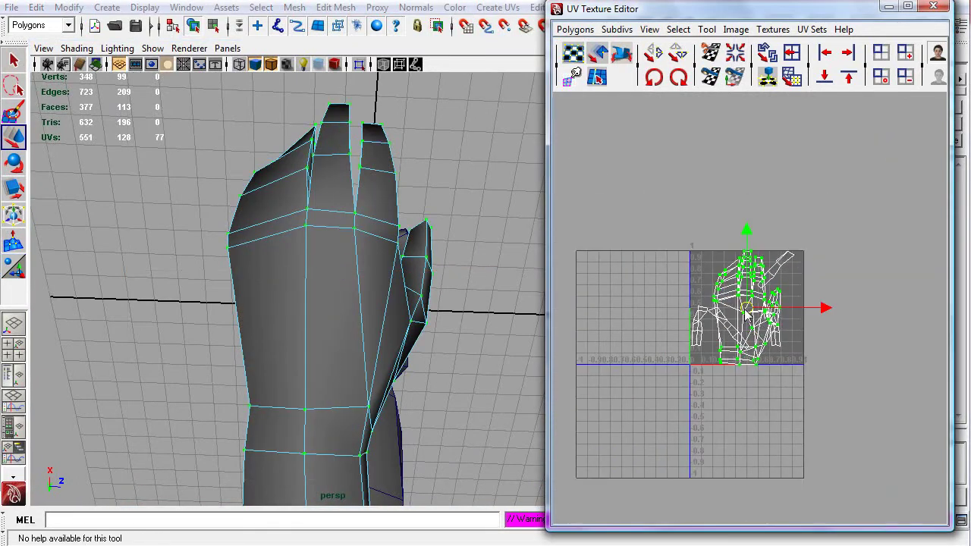
left_click_drag(747, 312, 872, 298)
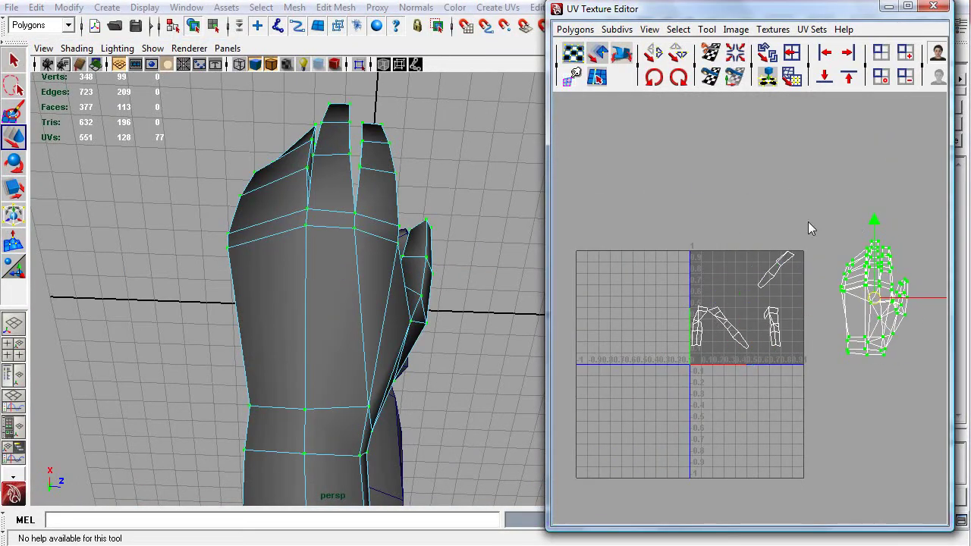
middle_click_drag(809, 223, 661, 194, "alt")
scroll(753, 330, "up", 4)
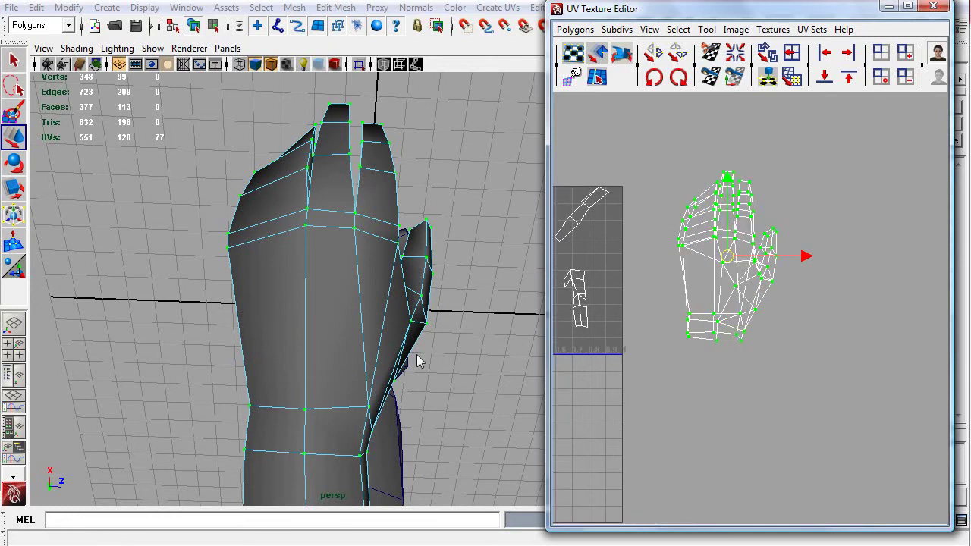
From the palm side, select the faces from the wrist along the thumb's outer edge up to its tip
left_click_drag(418, 362, 267, 108, "alt")
left_click_drag(432, 286, 253, 250, "alt")
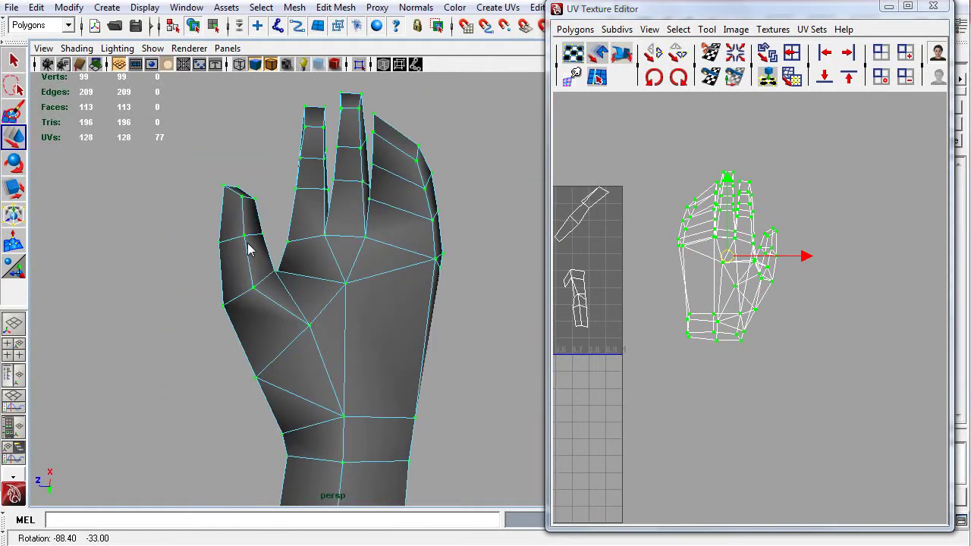
right_click_drag(313, 366, 316, 400)
left_click(308, 441)
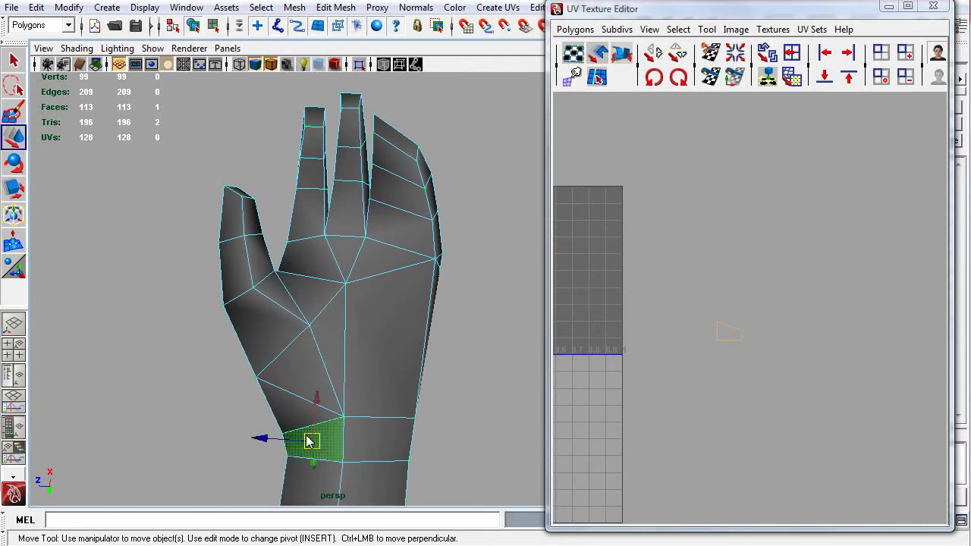
left_click(309, 415, "shift")
left_click(305, 369, "shift")
left_click(258, 322, "shift")
left_click(235, 269, "shift")
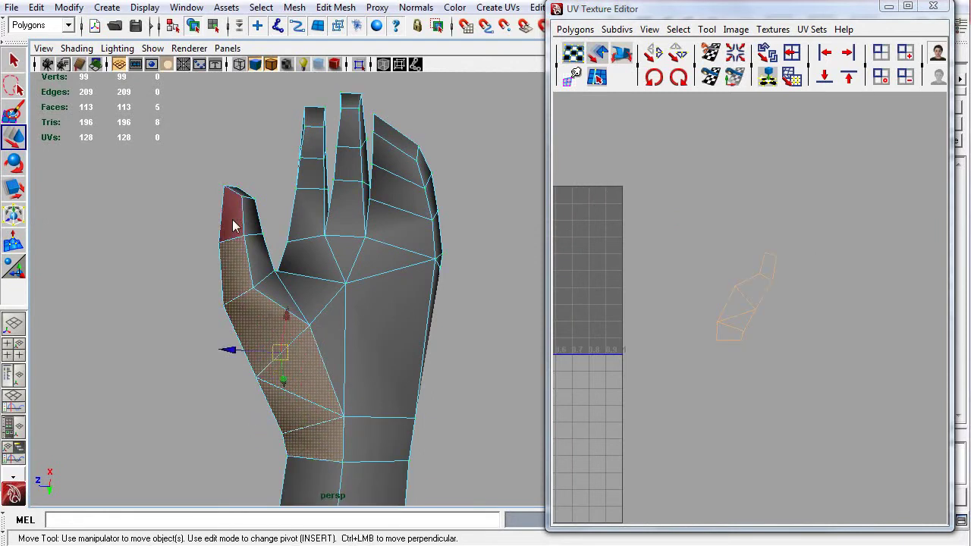
left_click(231, 212, "shift")
Add the palm faces beside the thumb and the palm-side faces of the adjacent finger to the selection
left_click(311, 305, "shift")
left_click(308, 254, "shift")
left_click(307, 211, "shift")
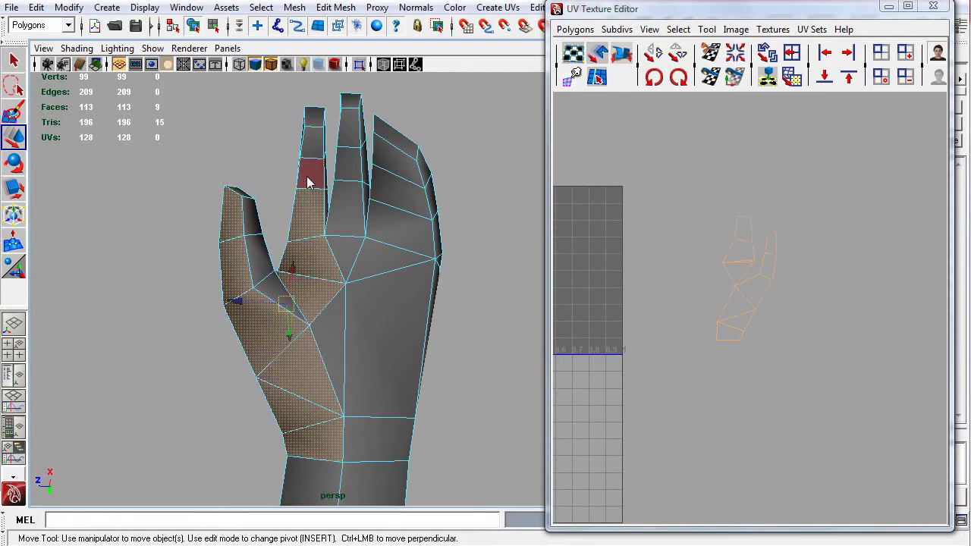
left_click(311, 171, "shift")
left_click(314, 146, "shift")
Add the palm-side faces of the middle and outer fingers, with the palm faces at their bases, to the selection
left_click(348, 133, "shift")
left_click(348, 163, "shift")
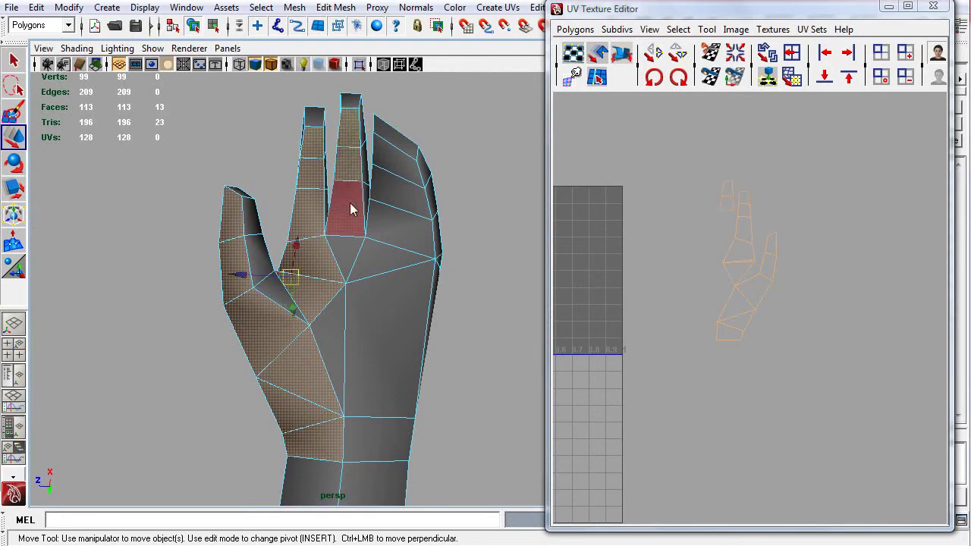
left_click(349, 211, "shift")
left_click(353, 254, "shift")
left_click(381, 269, "shift")
left_click(390, 228, "shift")
left_click(396, 190, "shift")
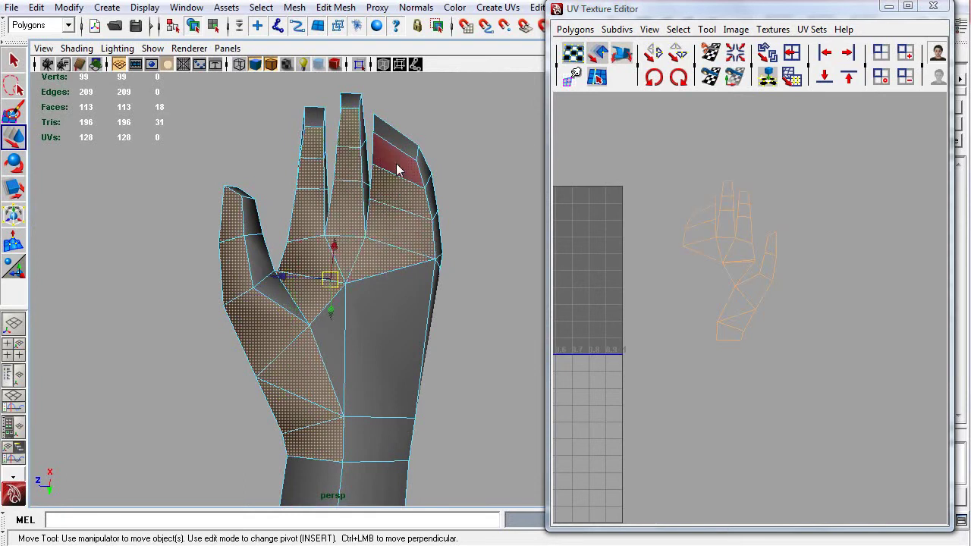
left_click(391, 158, "shift")
Add the remaining palm and wrist faces, and planar-map the whole palm-side selection
left_click(410, 325, "shift")
left_click(381, 407, "shift")
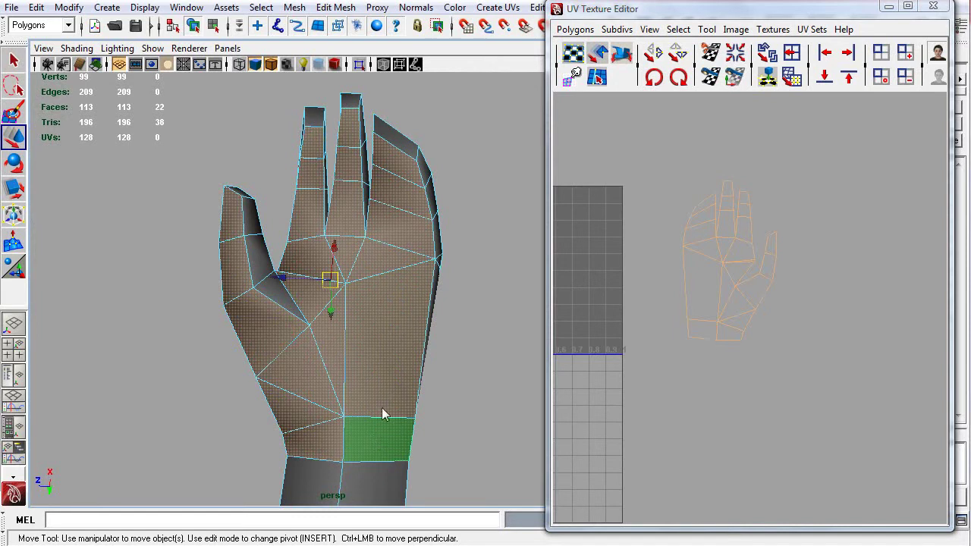
left_click(399, 345, "shift")
left_click(498, 10)
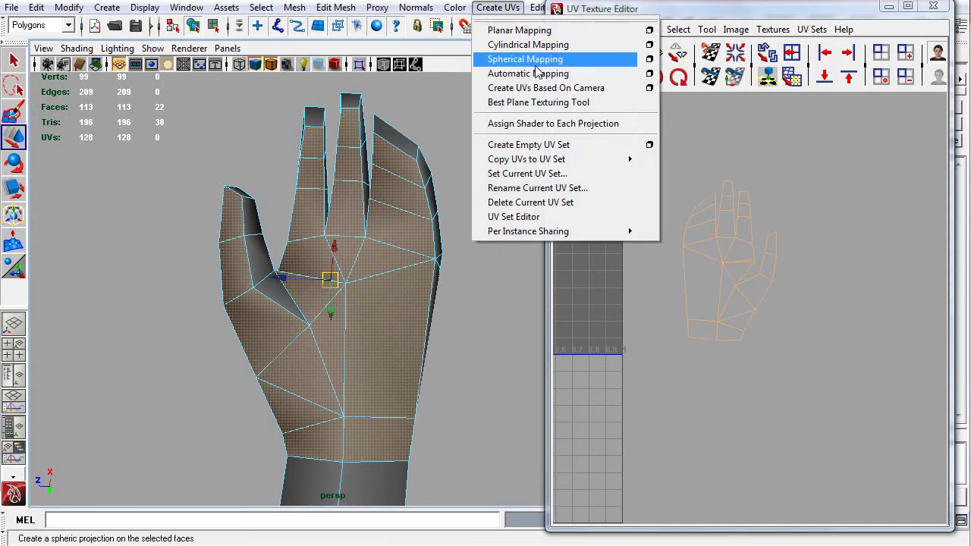
left_click(531, 32)
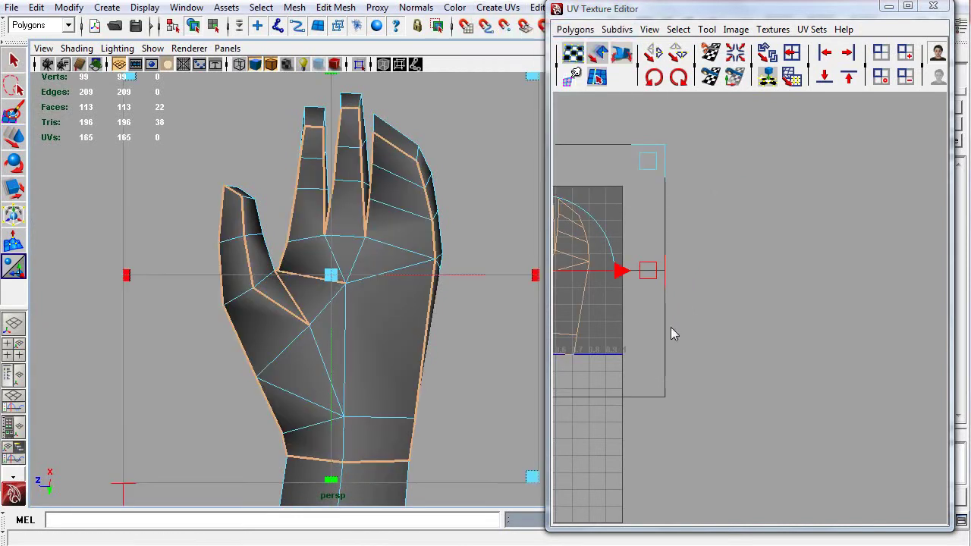
Convert the palm projection to UVs and move its shell outside the 0–1 square, beyond the back-of-hand shell
left_click(615, 325)
key("w")
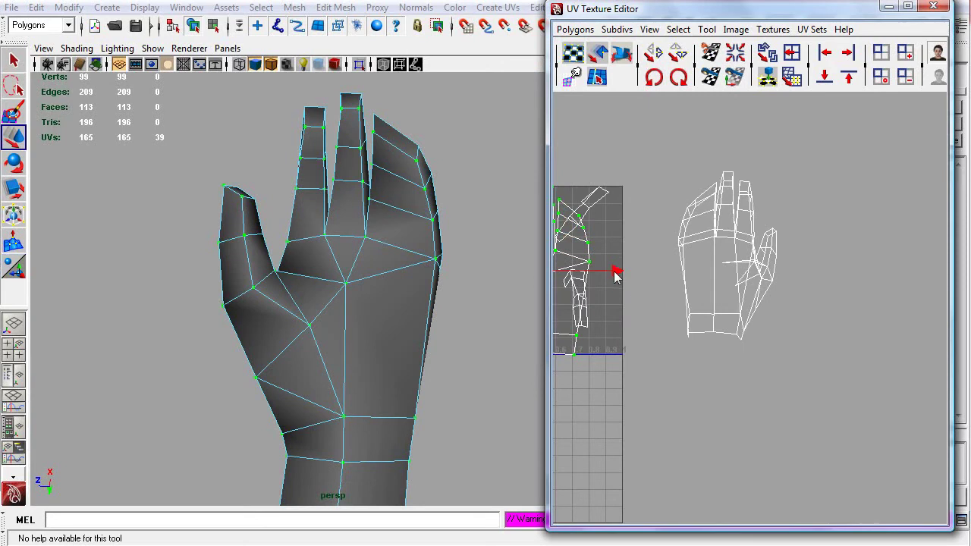
left_click_drag(651, 271, 945, 272)
middle_click_drag(836, 286, 736, 294, "alt")
right_click_drag(783, 336, 824, 307, "alt")
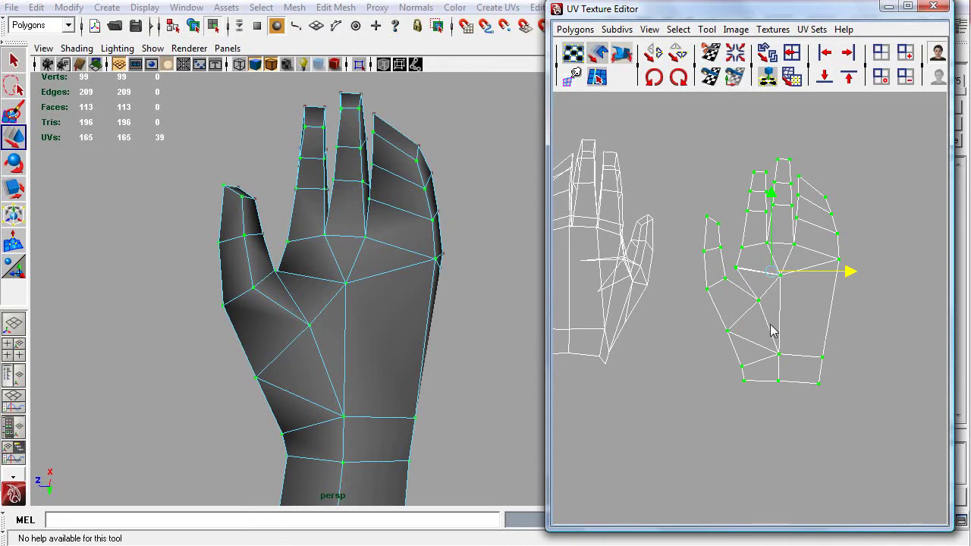
Line up the palm's centre-line UVs vertically and level the UVs along the wrist's lower edge
left_click_drag(772, 262, 793, 415)
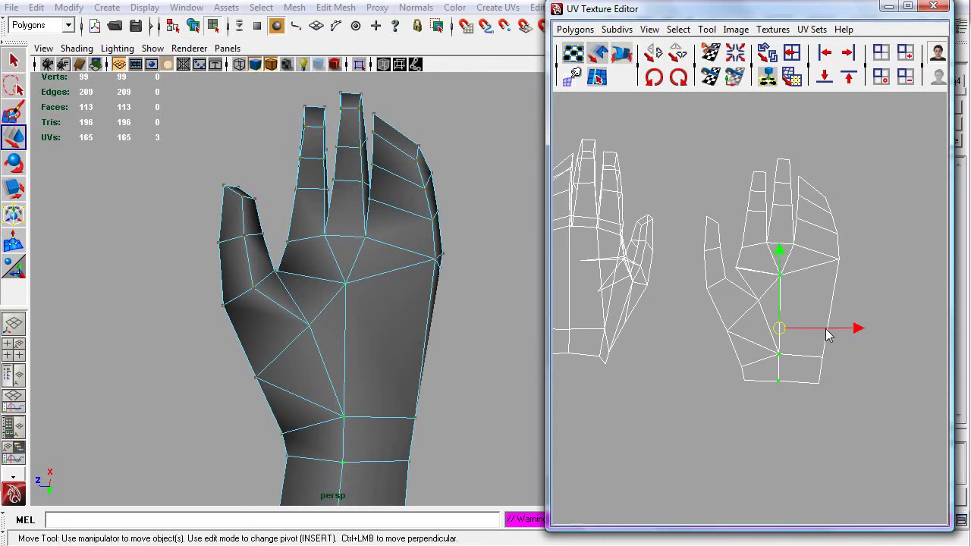
left_click_drag(828, 336, 834, 334)
left_click_drag(724, 405, 730, 416)
left_click(782, 313)
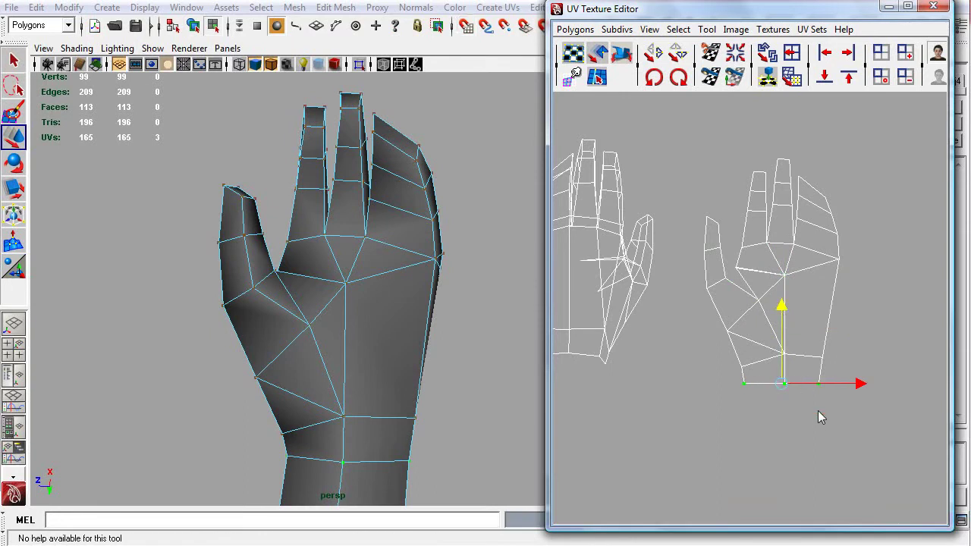
left_click(788, 403)
left_click_drag(829, 379, 735, 398)
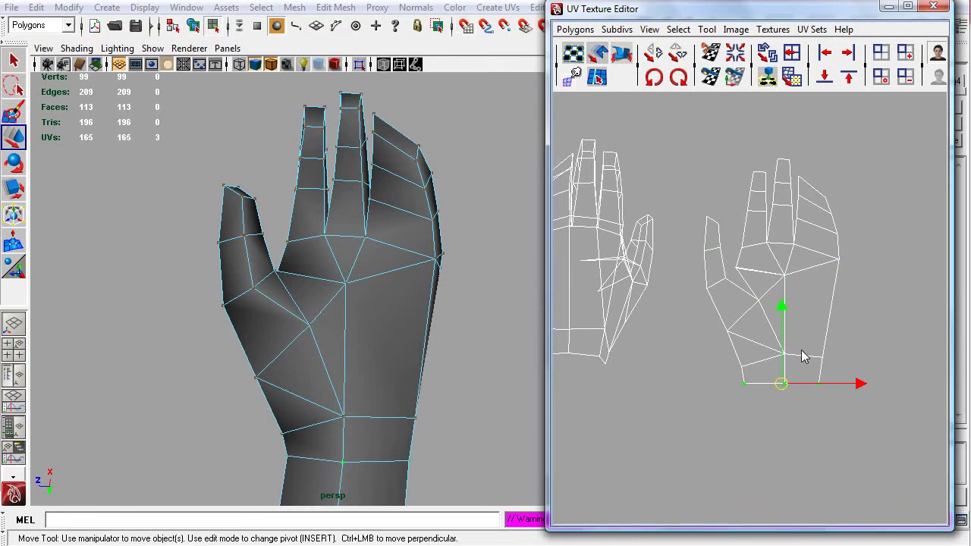
Select all palm-shell UVs except the centre line and wrist edge, and unfold them
left_click_drag(795, 361, 781, 272)
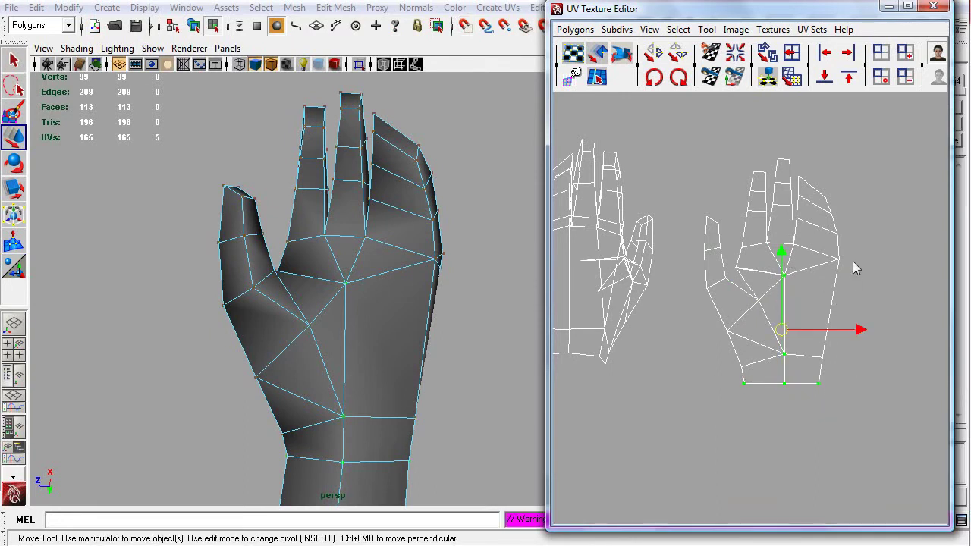
left_click_drag(886, 139, 686, 459)
right_click_drag(772, 258, 776, 205, "shift")
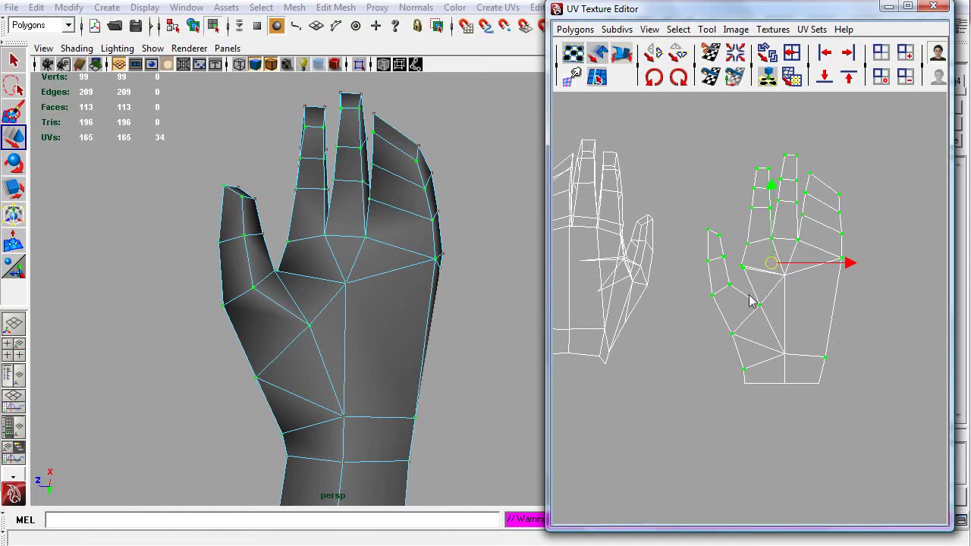
Move the thumb-side UV at the web between thumb and finger down, level with the palm's centre point
scroll(749, 300, "up", 5)
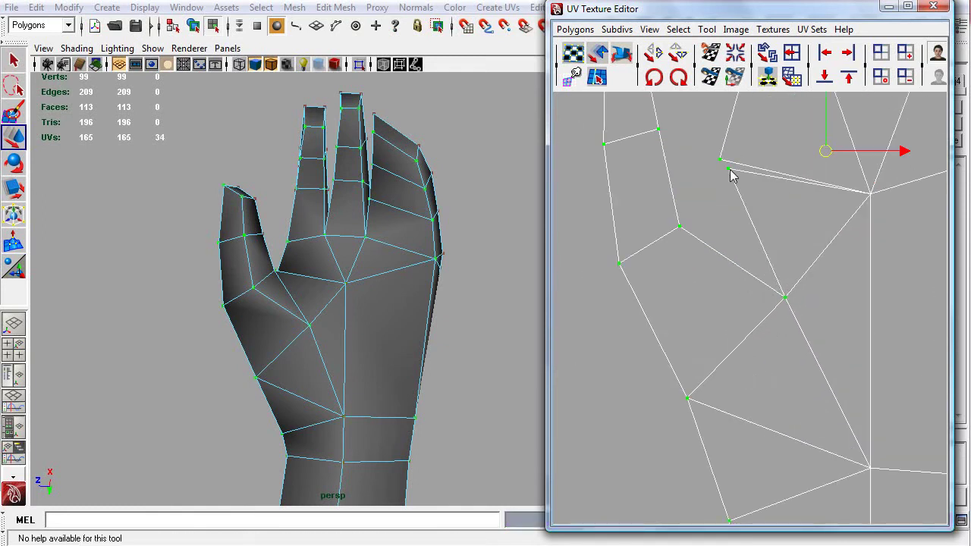
left_click(729, 170)
left_click_drag(729, 170, 737, 195)
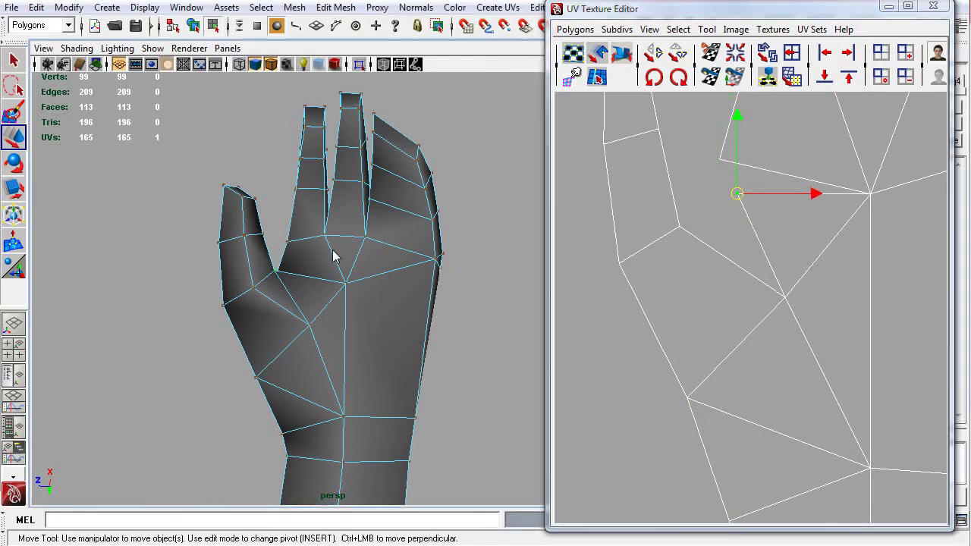
Select the narrow triangular face between the thumb web and the palm centre, and planar-map it
left_click_drag(334, 256, 320, 328, "alt")
key("F11")
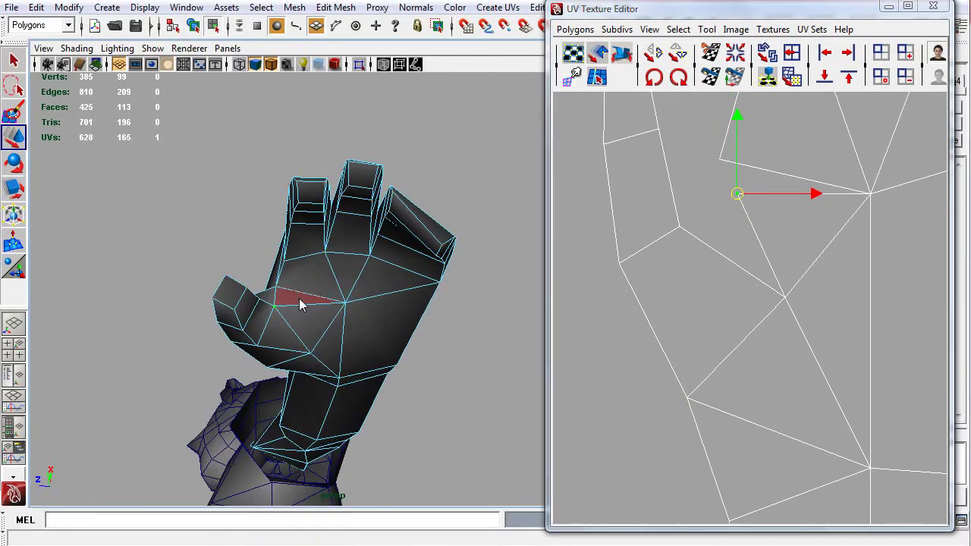
left_click(301, 304)
scroll(427, 309, "down", 3)
left_click_drag(427, 309, 448, 289, "alt")
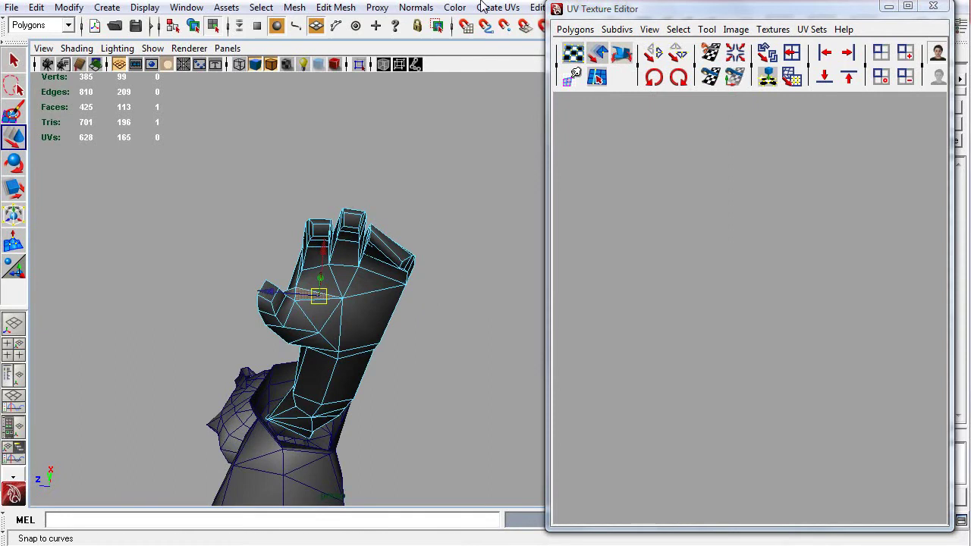
left_click(498, 7)
left_click(514, 29)
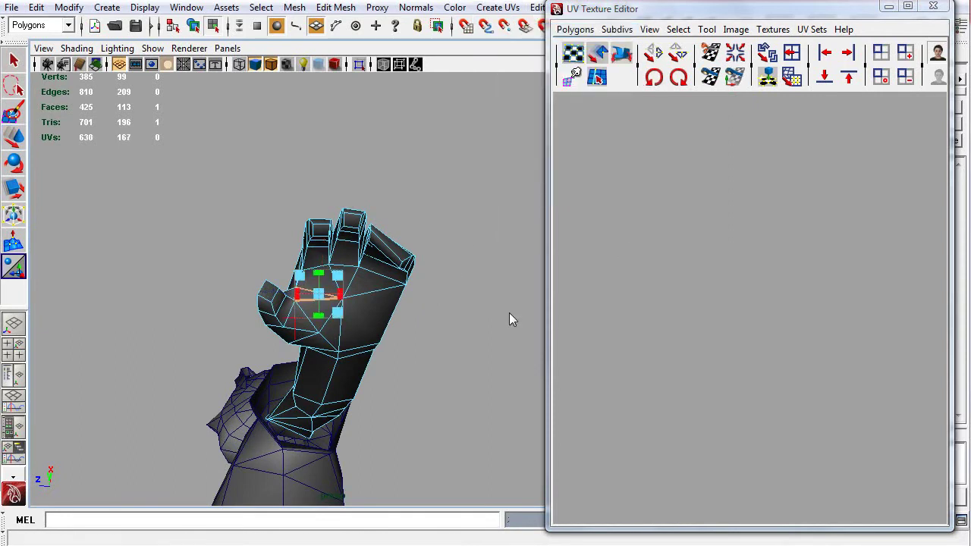
Convert the projected triangle to UVs and move it out of the 0–1 square, above the hand shells
left_click(663, 349)
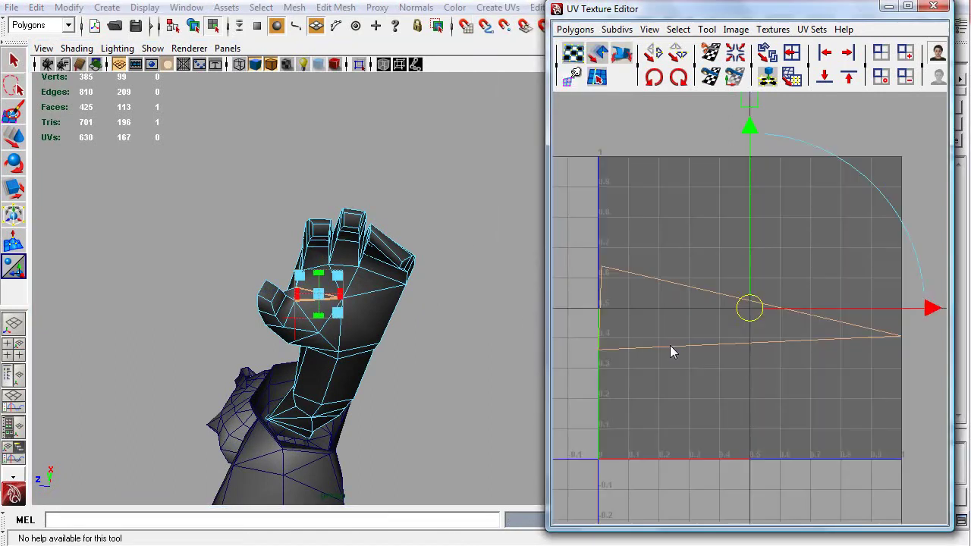
right_click_drag(737, 331, 773, 329, "ctrl")
scroll(774, 334, "down", 3)
key("w")
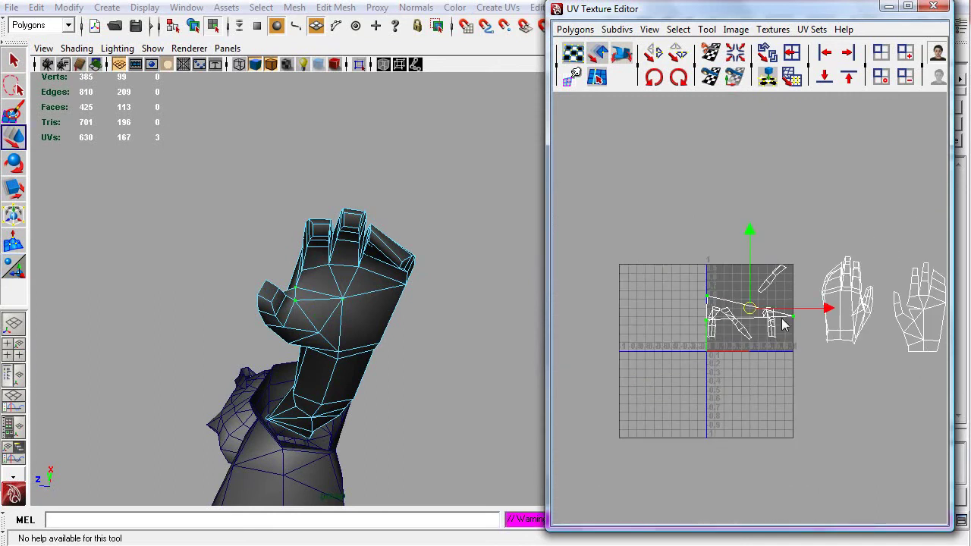
left_click_drag(750, 318, 884, 236)
middle_click_drag(884, 236, 730, 275, "alt")
scroll(703, 248, "up", 3)
Try to sew the triangle to the palm shell along its upper edge, then undo the sew
right_click_drag(699, 243, 687, 205)
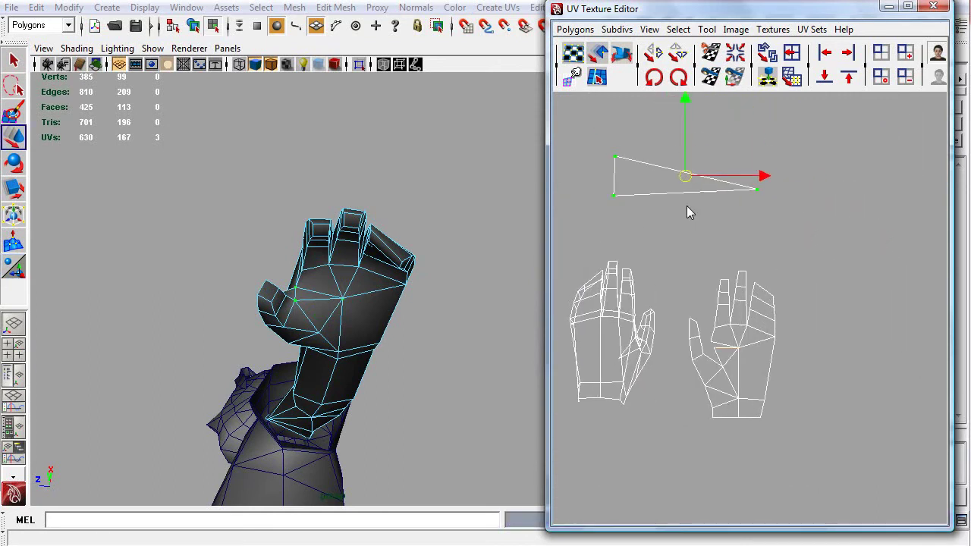
left_click(681, 192)
right_click(681, 192, "ctrl")
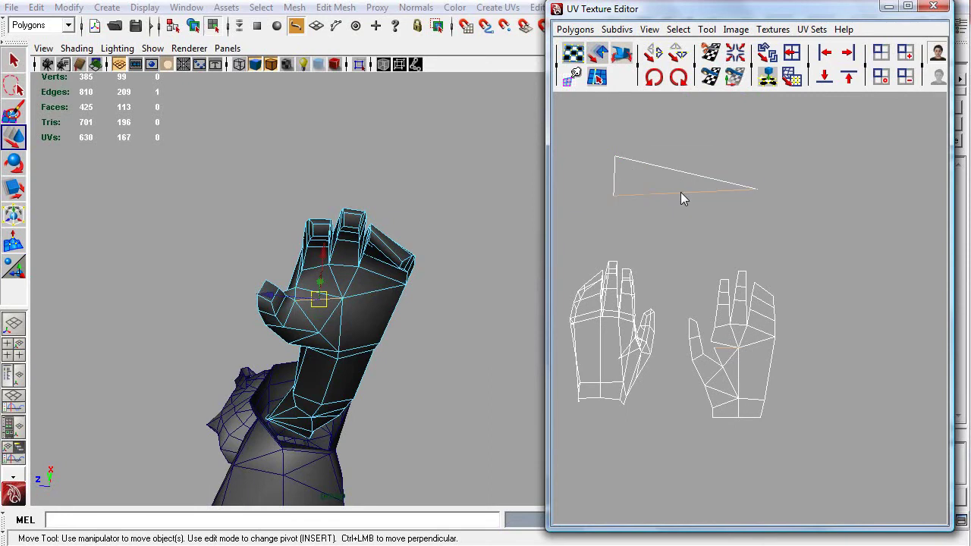
right_click_drag(681, 192, 685, 241)
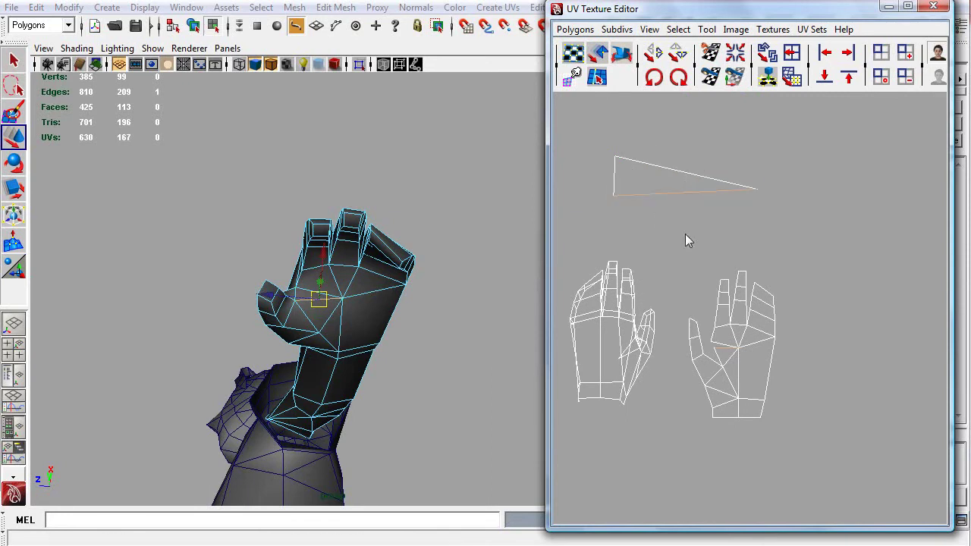
left_click(722, 350)
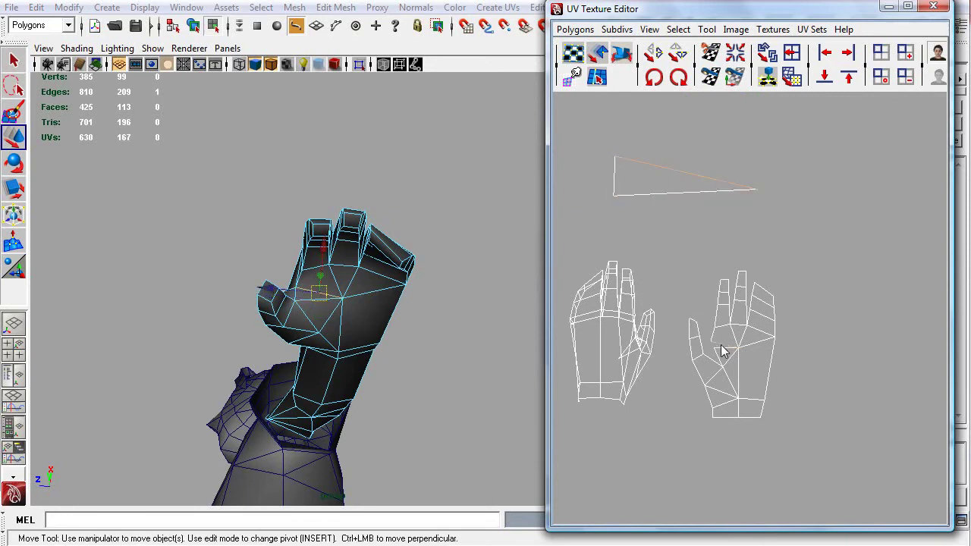
key("g")
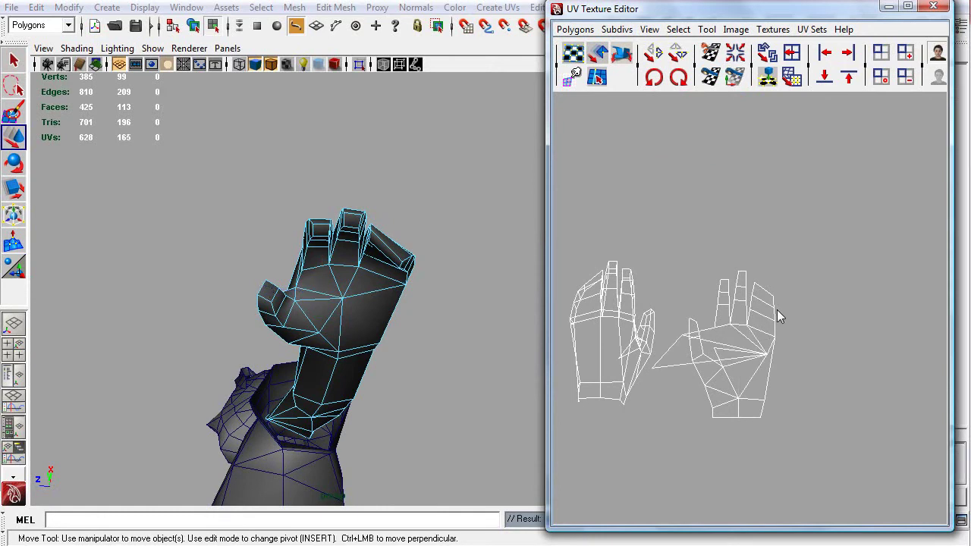
key("ctrl+z")
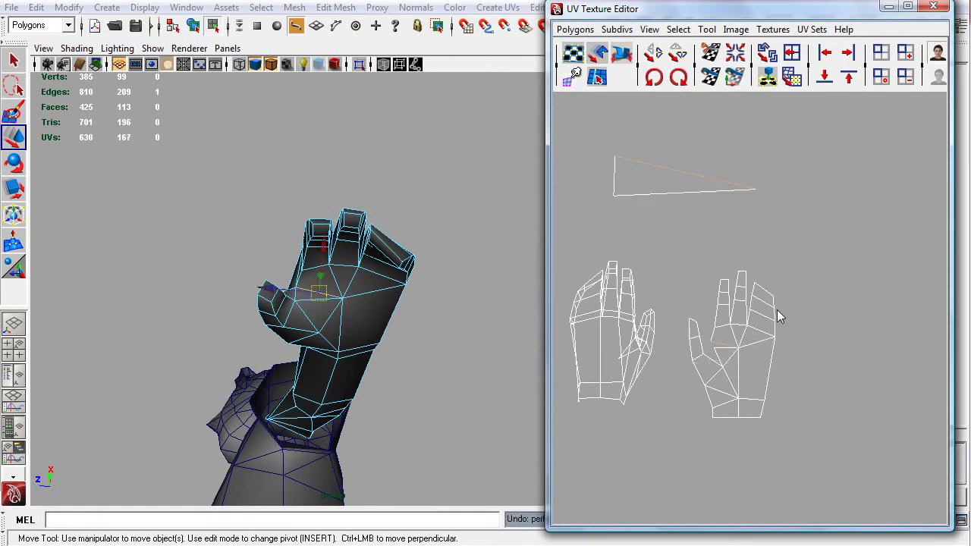
Try to sew the triangle to the palm shell along its lower edge, then undo the sew
left_click(654, 194)
key("g")
scroll(643, 391, "up", 4)
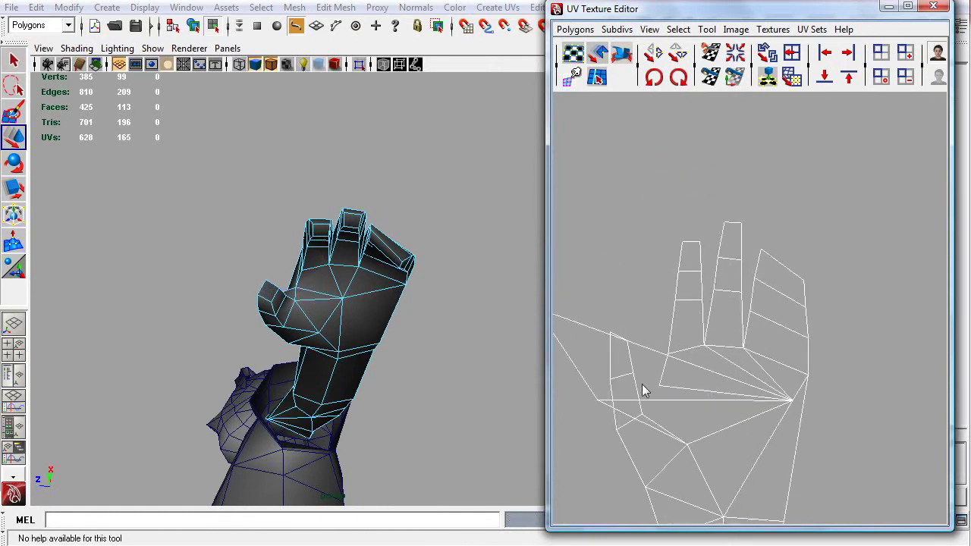
left_click(789, 399)
middle_click_drag(698, 421, 720, 292)
key("z")
key("z")
key("z")
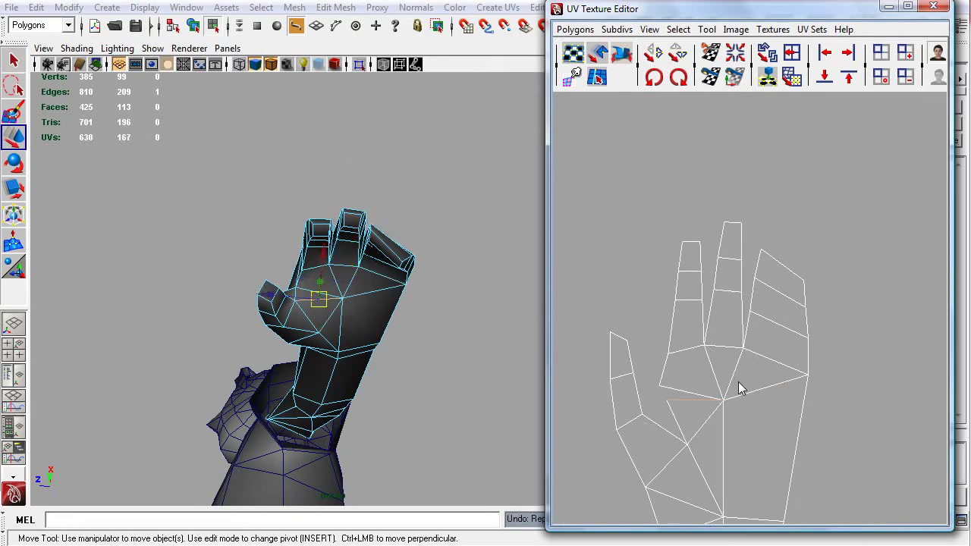
Move the triangle's three UVs one at a time onto the matching corners of the palm shell's gap
scroll(734, 380, "down", 4)
scroll(722, 282, "down", 1)
right_click_drag(724, 343, 747, 331)
left_click(584, 128)
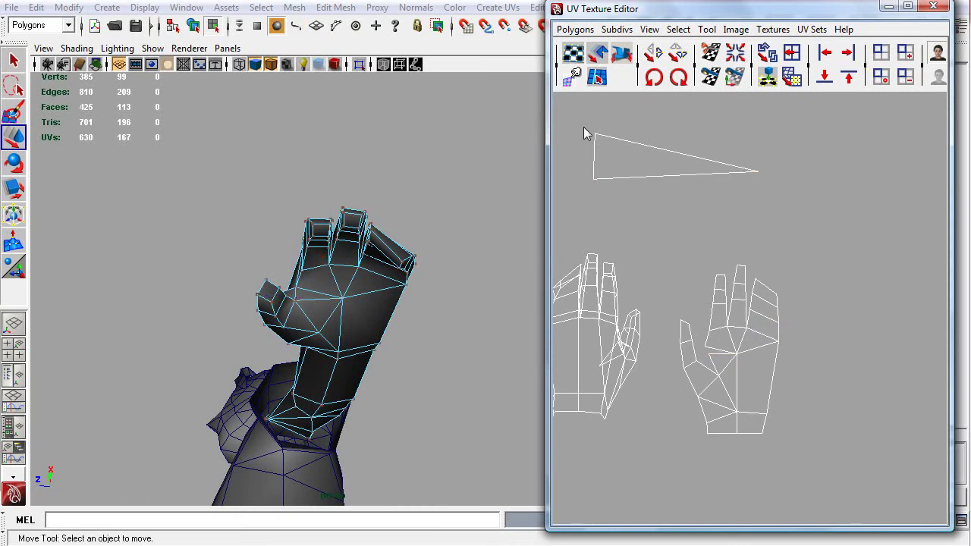
left_click_drag(571, 108, 705, 347)
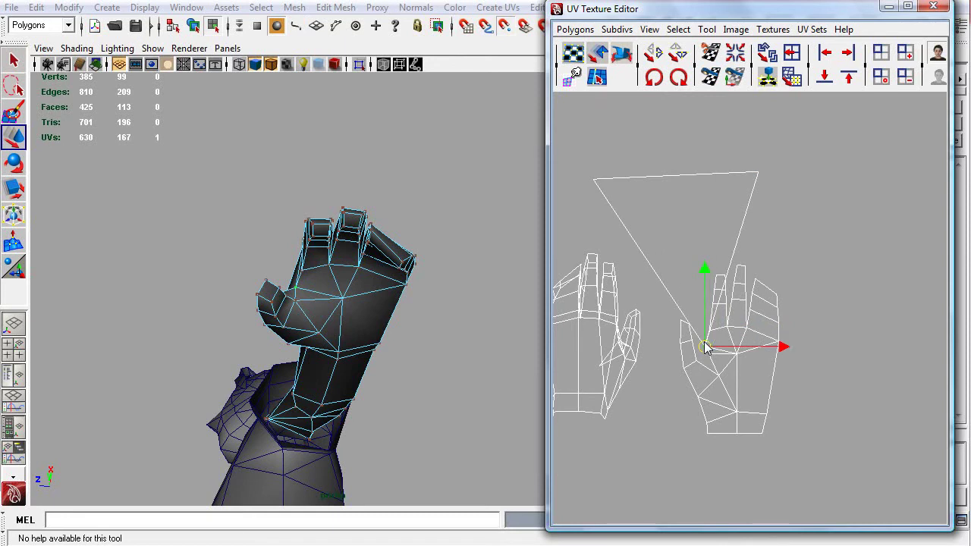
left_click_drag(799, 152, 737, 356)
left_click_drag(628, 147, 574, 214)
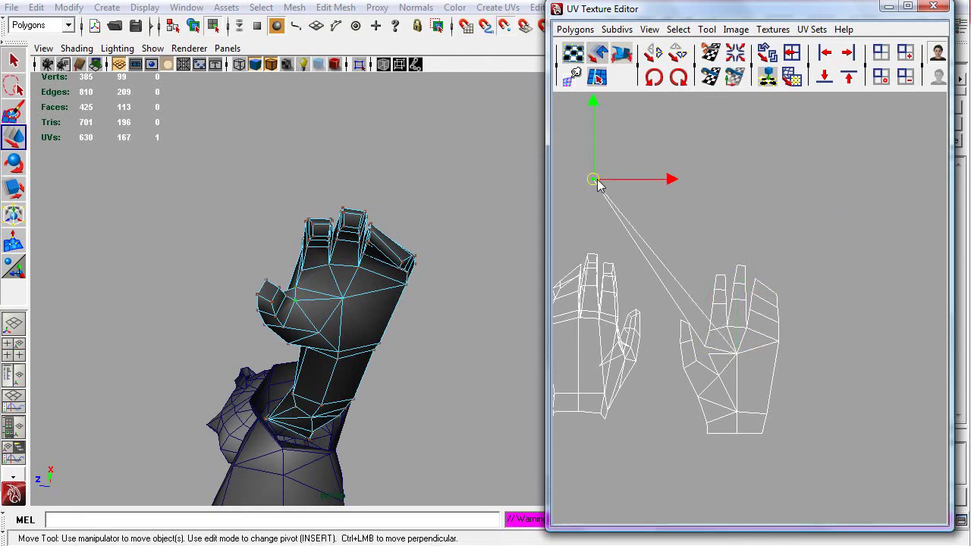
left_click_drag(595, 179, 707, 356)
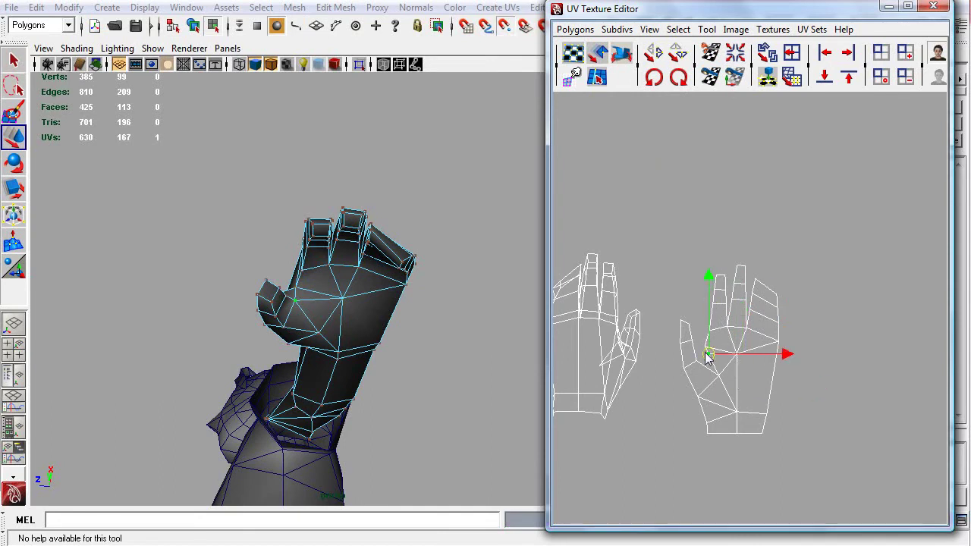
Select the whole resized triangle shell, move it above the palm's fingers, and switch to edge selection
scroll(721, 431, "up", 5)
middle_click_drag(713, 402, 757, 310, "alt")
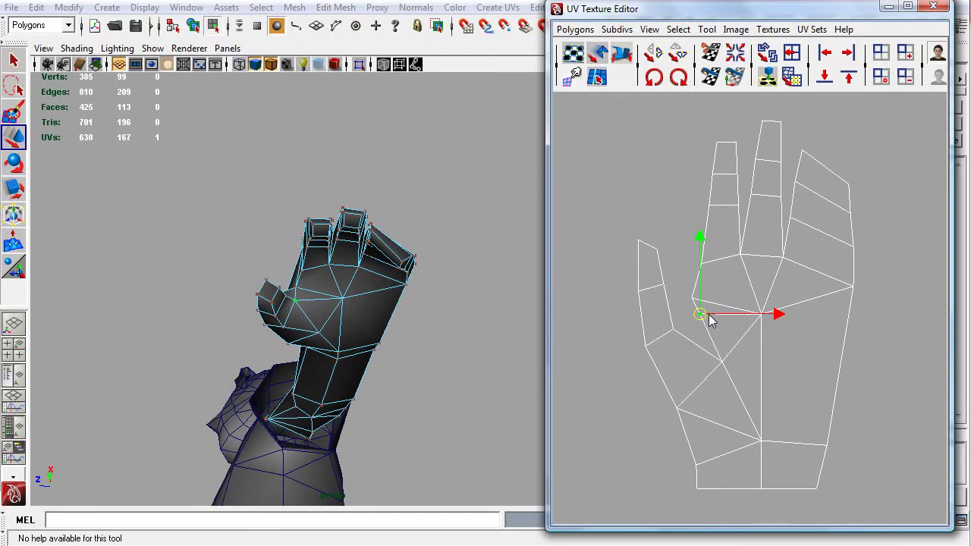
middle_click_drag(735, 279, 741, 329, "alt")
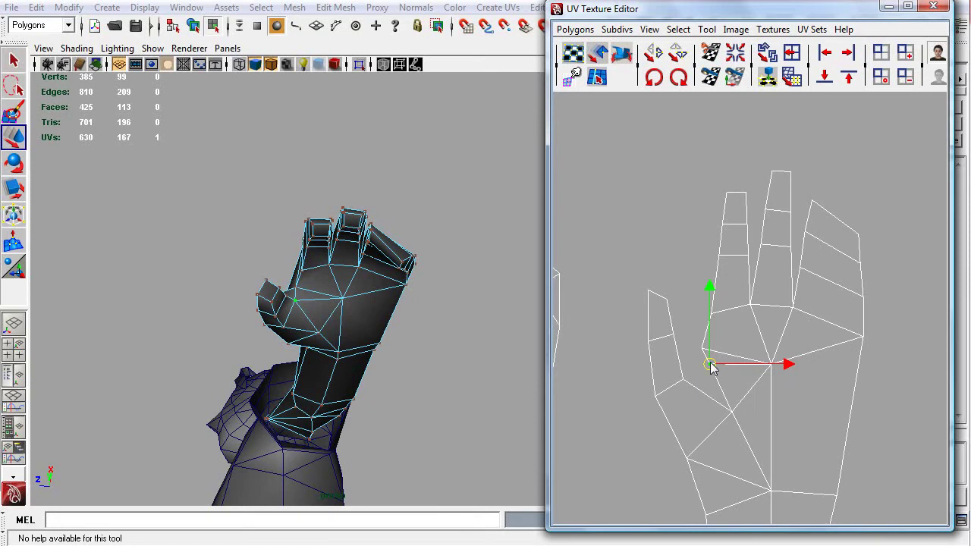
key("shift+period")
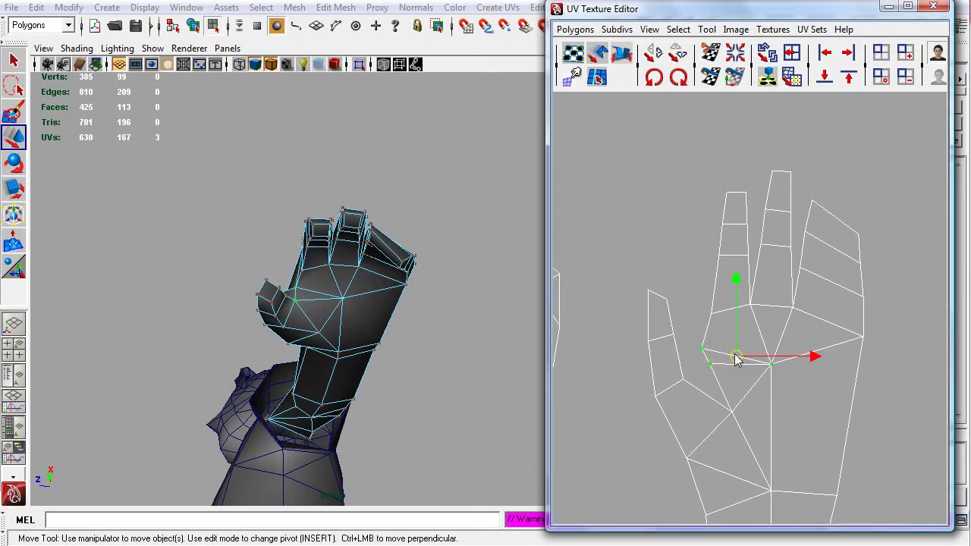
left_click_drag(736, 360, 662, 152)
key("F10")
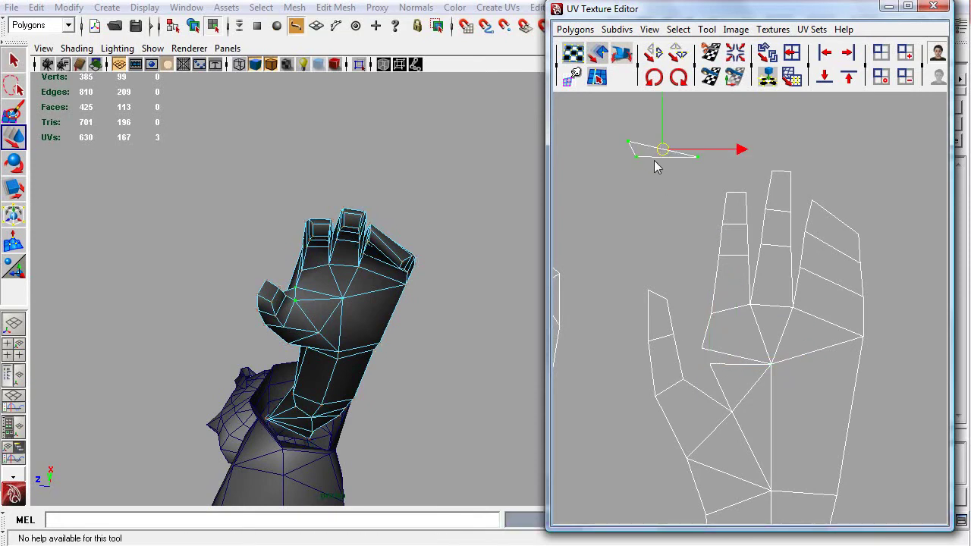
Move and sew the loose triangle onto the palm shell, then also sew the shell along the triangle's upper edge
left_click(654, 160)
right_click_drag(654, 160, 652, 131, "shift")
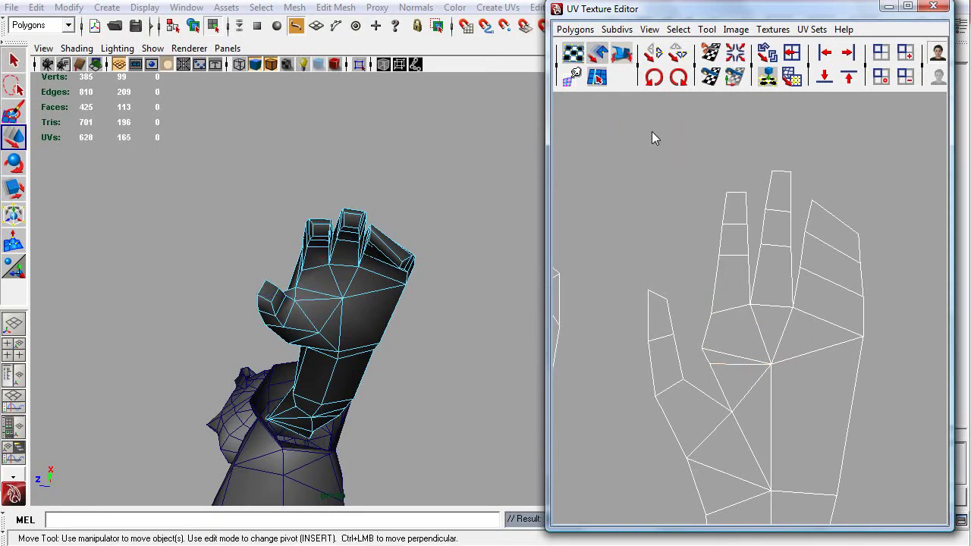
left_click(734, 358)
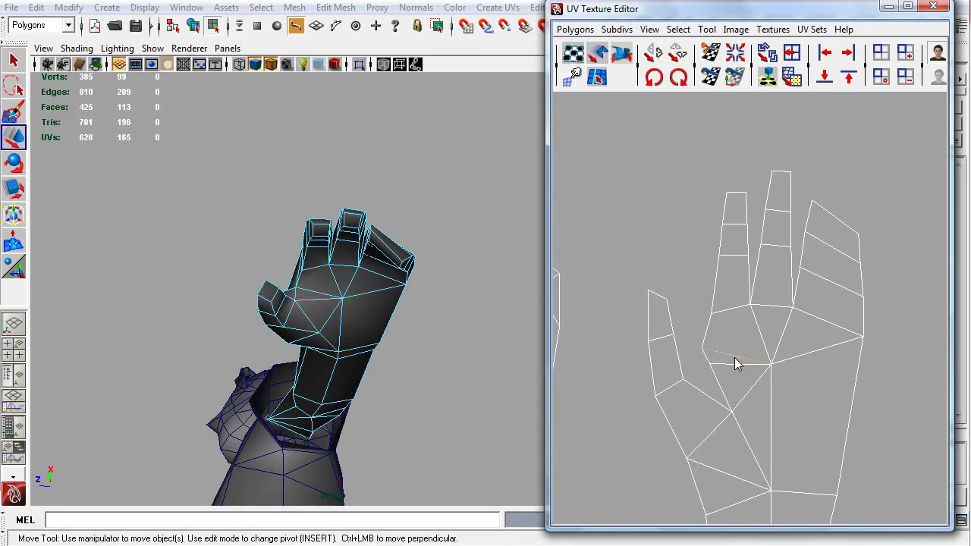
right_click_drag(734, 357, 728, 315, "shift")
left_click(702, 363)
Select all UVs of the back-of-hand shell and try to unfold them, then undo the unfold
right_click_drag(700, 364, 657, 343, "alt")
middle_click_drag(707, 348, 756, 358, "alt")
right_click_drag(756, 358, 720, 353, "alt")
left_click(804, 365)
mouse_move(804, 365)
right_mouse_down()
mouse_move(841, 366)
mouse_move(802, 364)
mouse_move(808, 372)
right_mouse_up()
middle_click_drag(628, 358, 717, 354, "alt")
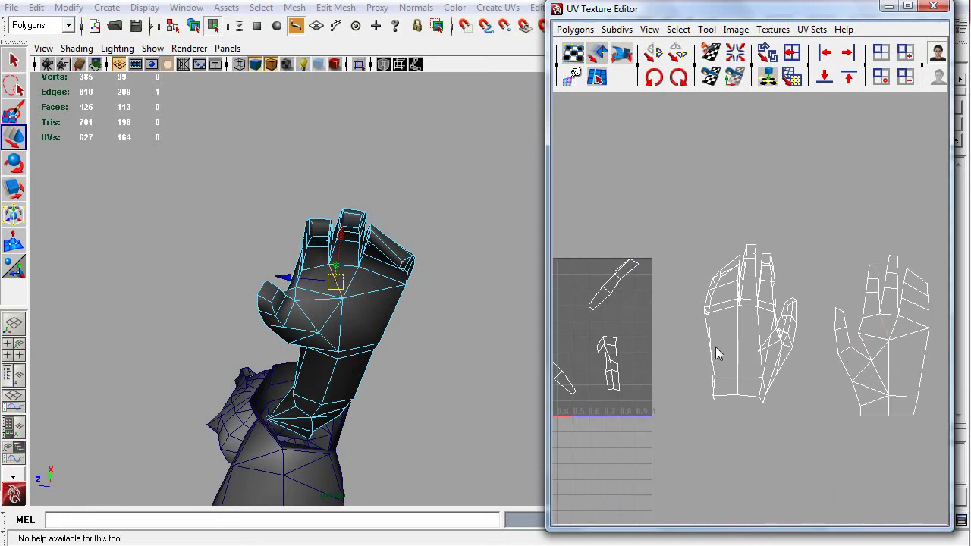
left_click_drag(814, 182, 678, 409)
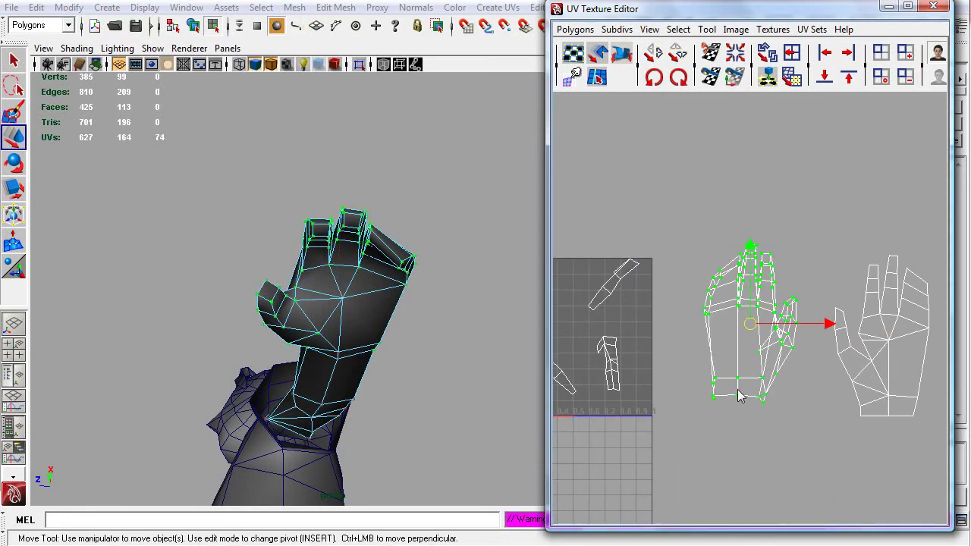
right_click_drag(741, 363, 738, 311, "shift")
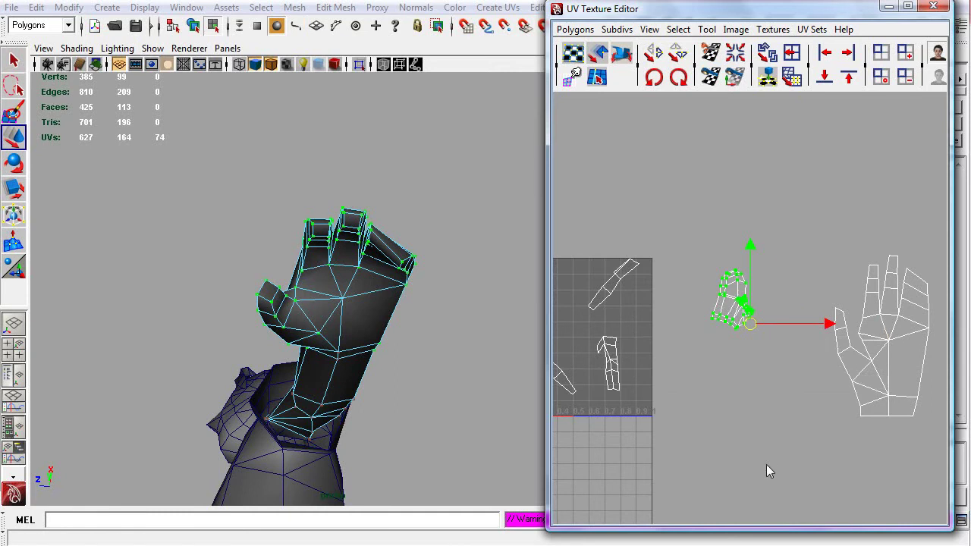
right_click_drag(766, 464, 762, 444, "alt")
scroll(760, 444, "up", 4)
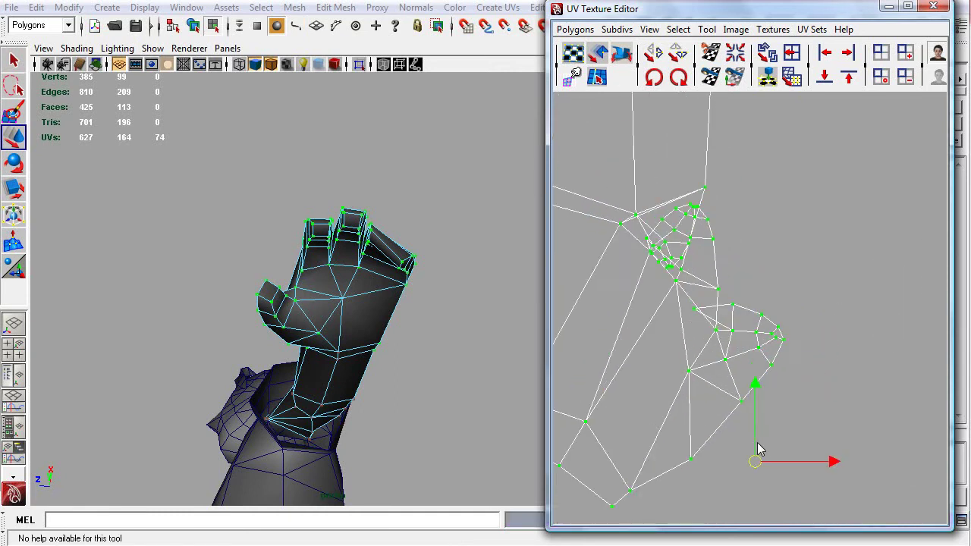
scroll(755, 444, "down", 2)
scroll(755, 443, "down", 4)
key("ctrl+z")
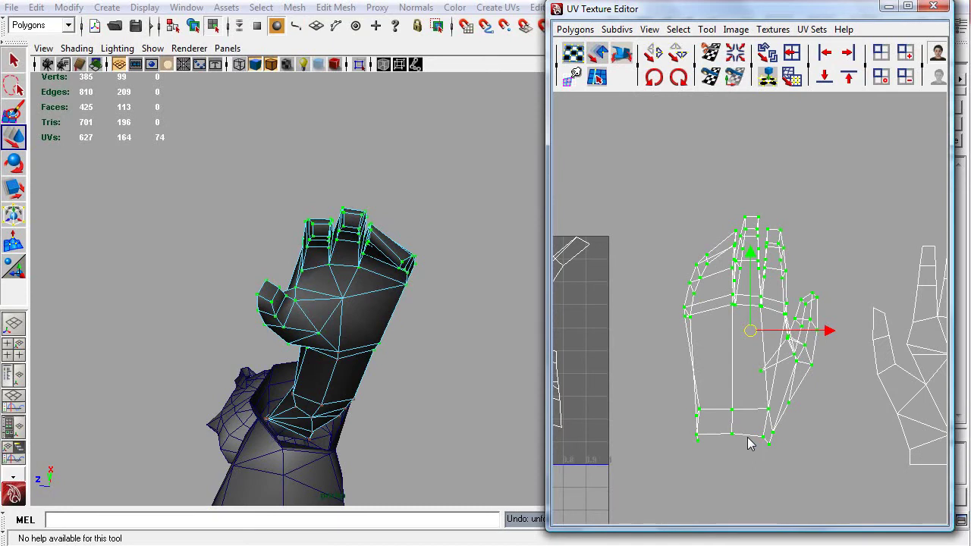
Select the two edges deep between the fingers on the hand model and cut the UVs along them
mouse_move(336, 373)
left_mouse_down("alt")
mouse_move(336, 321)
mouse_move(346, 369)
mouse_move(331, 366)
left_mouse_up("alt")
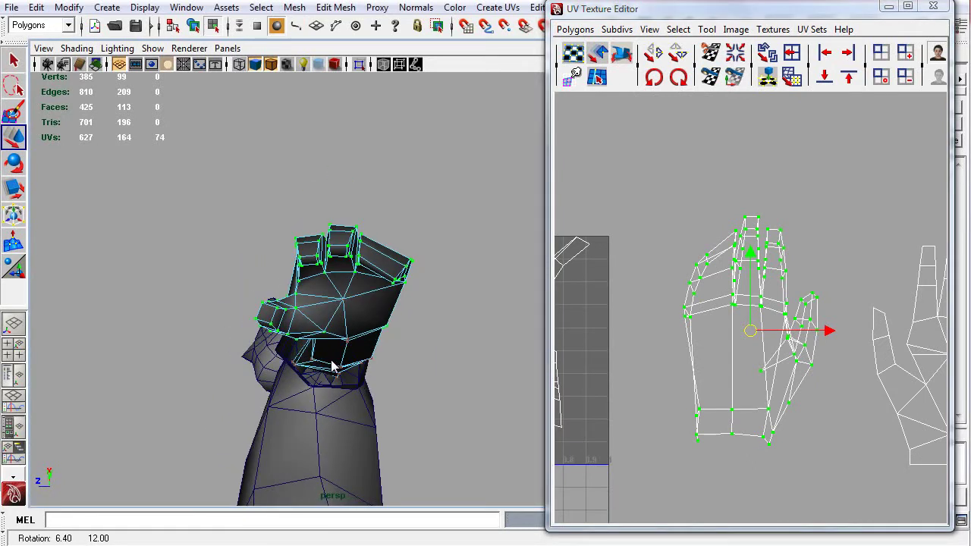
scroll(329, 349, "up", 3)
scroll(316, 290, "down", 2)
middle_click_drag(316, 290, 328, 324, "alt")
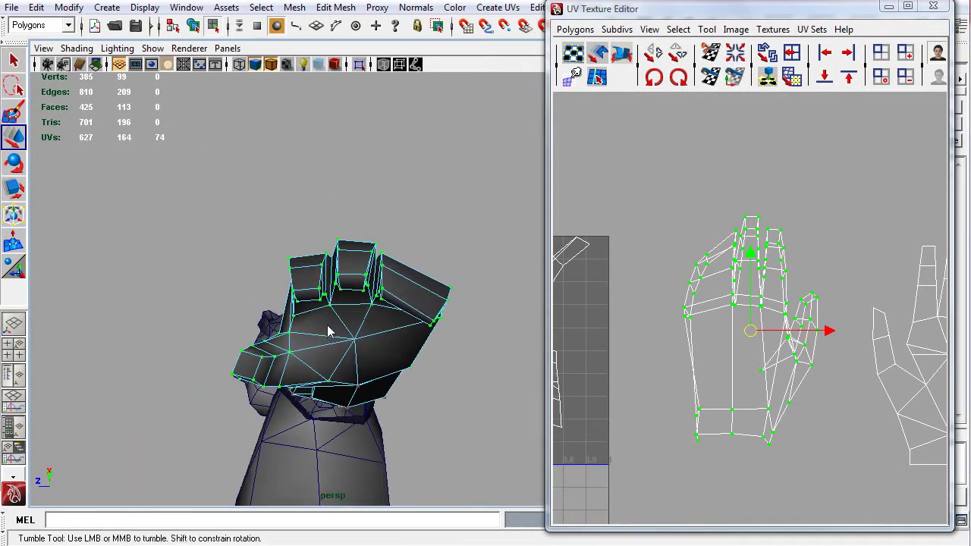
left_click_drag(329, 331, 331, 308, "alt")
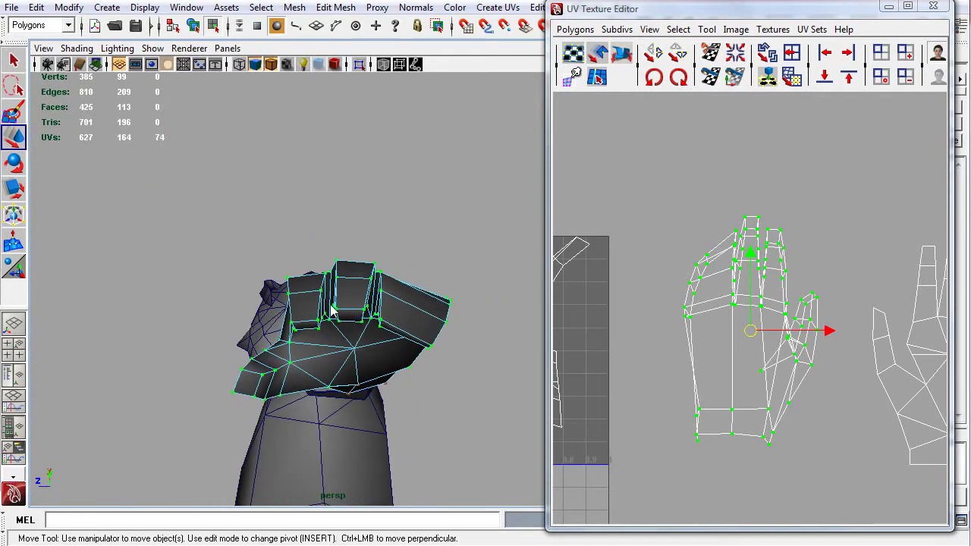
right_click_drag(333, 304, 334, 276)
scroll(339, 349, "up", 4)
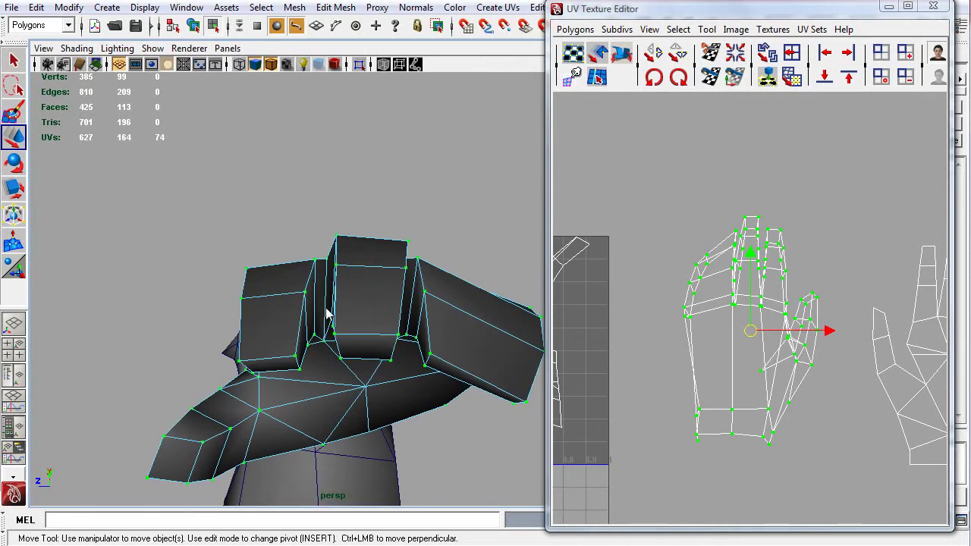
left_click(325, 313)
mouse_move(408, 361)
left_mouse_down("alt")
mouse_move(392, 363)
mouse_move(401, 369)
mouse_move(397, 361)
left_mouse_up("alt")
key("q")
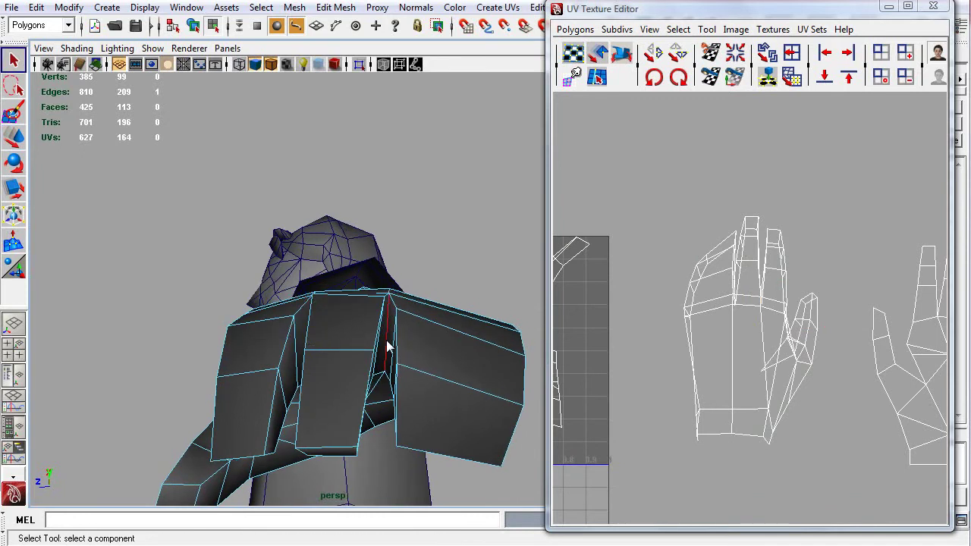
left_click(387, 347, "shift")
right_click_drag(778, 314, 781, 287, "shift")
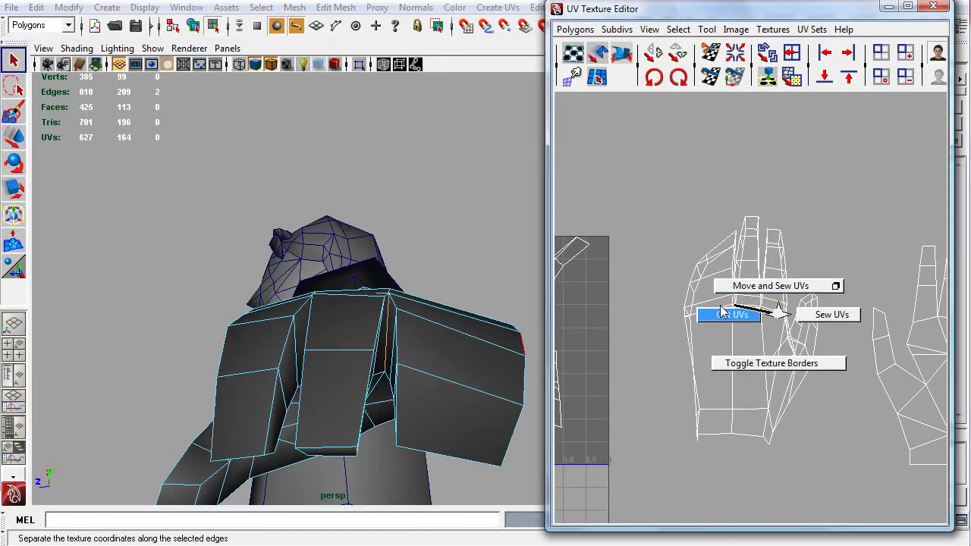
right_click_drag(720, 307, 762, 284, "shift")
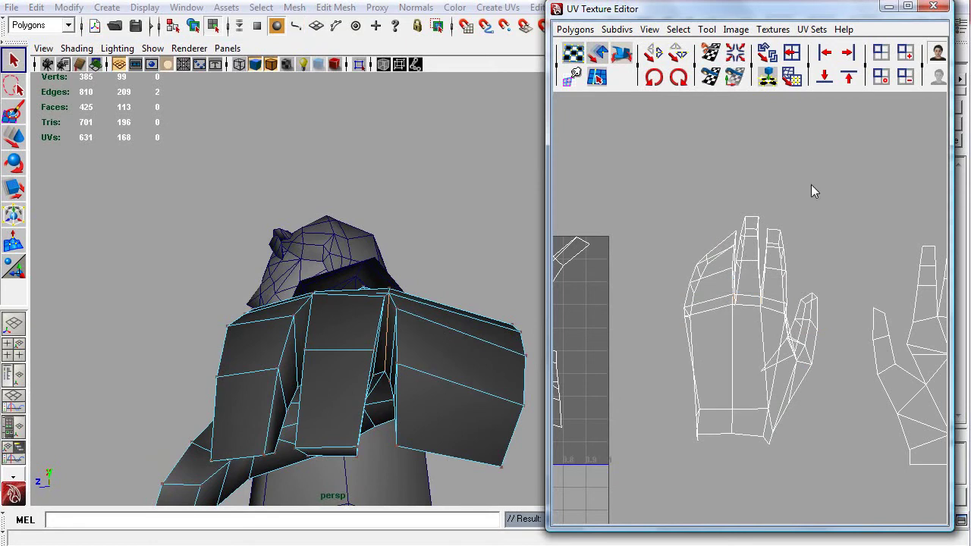
Select the finger UVs of the back-of-hand shell and unfold them
left_click_drag(807, 184, 635, 312)
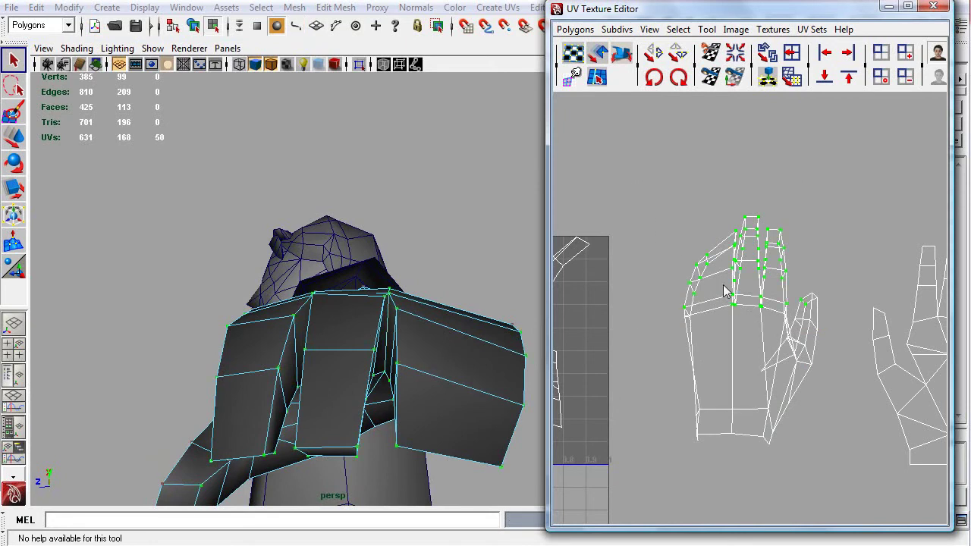
right_click_drag(756, 282, 751, 244, "shift")
scroll(821, 322, "up", 6)
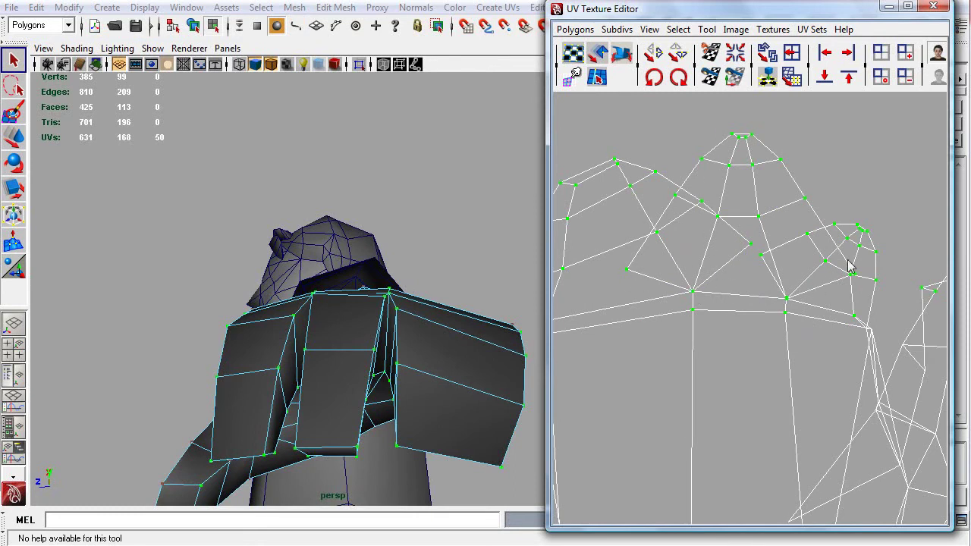
scroll(719, 278, "down", 4)
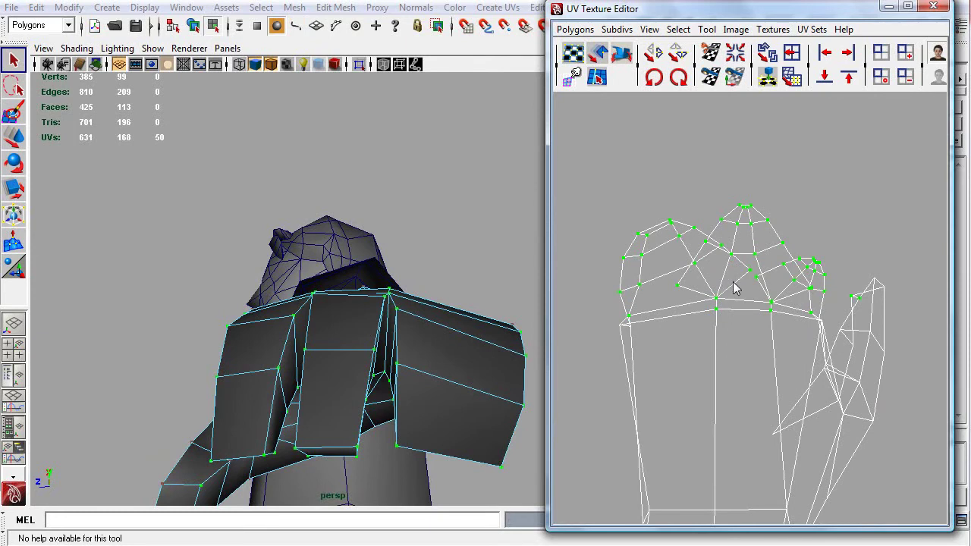
scroll(734, 287, "down", 2)
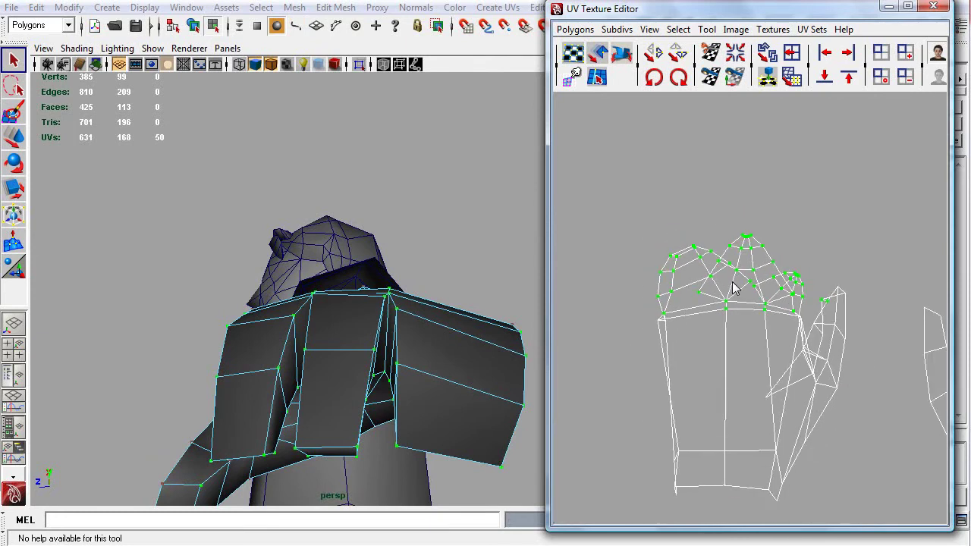
scroll(317, 366, "down", 5)
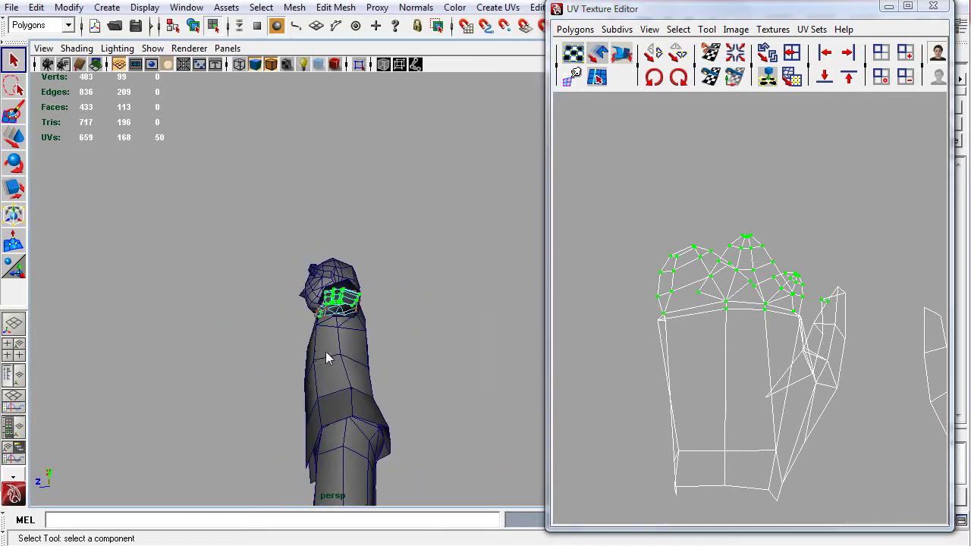
Select the row of four edges running across the knuckles and cut the UVs along them
left_click_drag(325, 351, 393, 394, "alt")
scroll(393, 395, "up", 3)
scroll(707, 299, "up", 6)
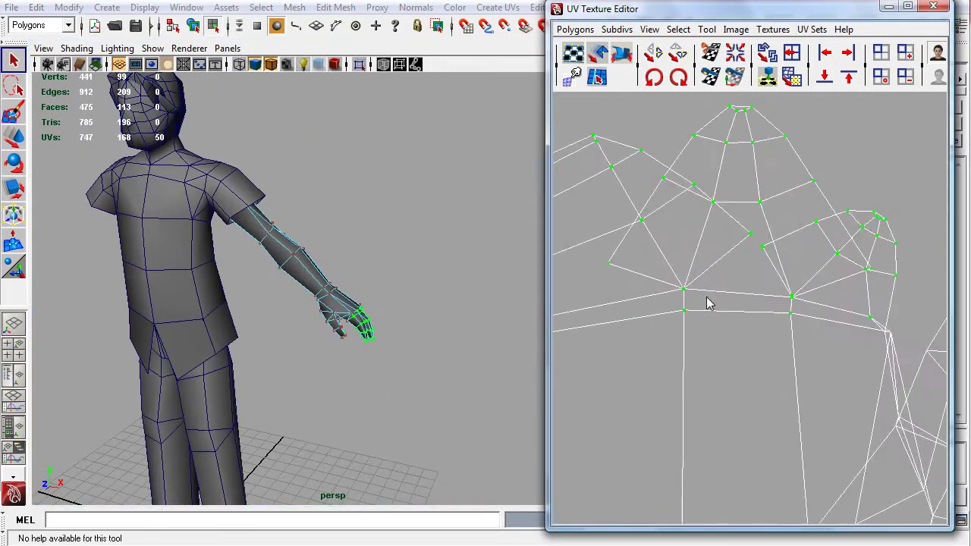
scroll(707, 298, "down", 3)
right_click_drag(647, 299, 647, 270)
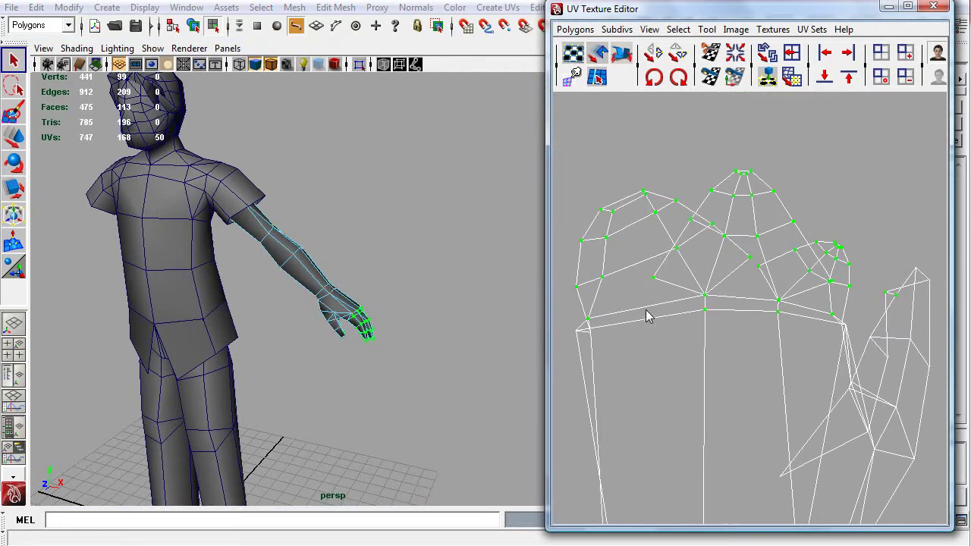
left_click(647, 308)
left_click(740, 299, "shift")
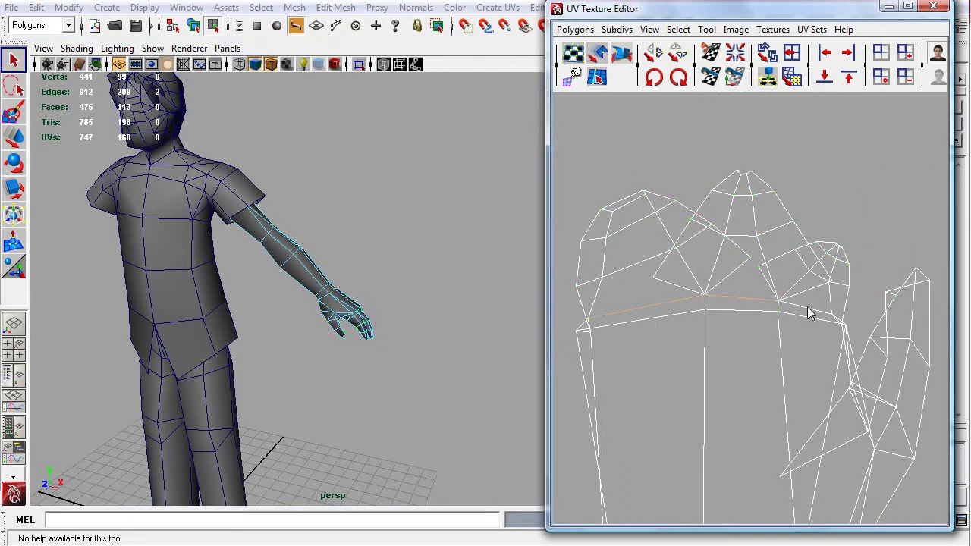
scroll(826, 317, "up", 3)
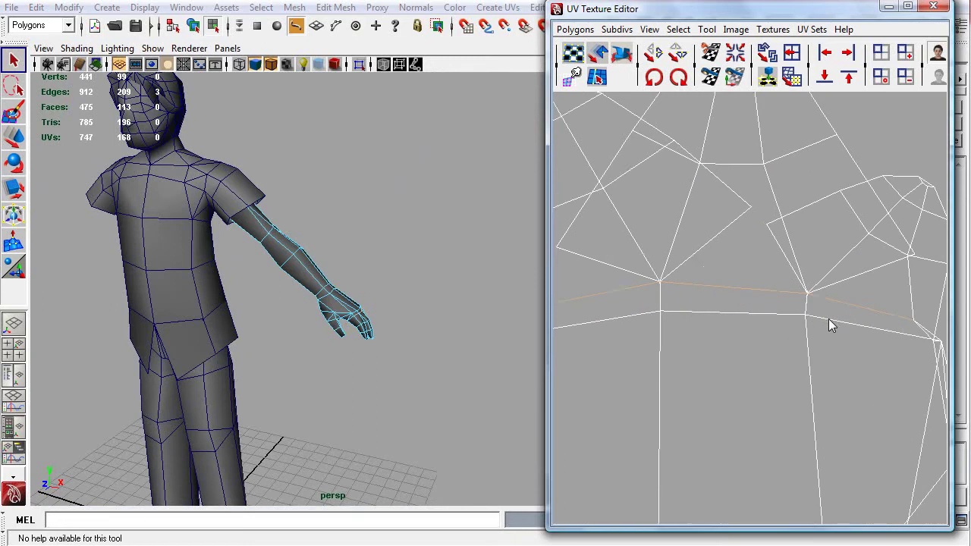
middle_click_drag(863, 300, 691, 295, "alt")
mouse_move(379, 347)
left_mouse_down("alt")
mouse_move(244, 339)
mouse_move(249, 329)
mouse_move(393, 343)
mouse_move(372, 353)
left_mouse_up("alt")
key("f")
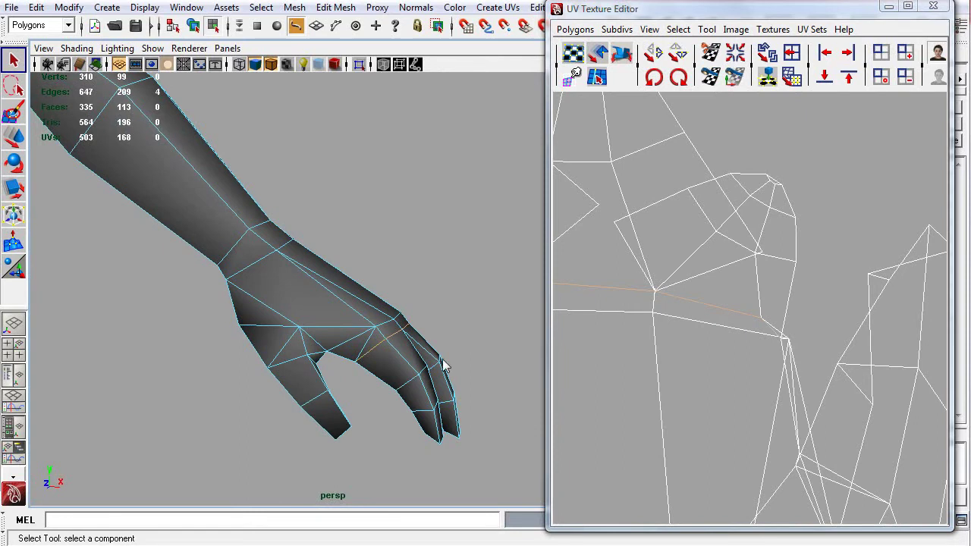
left_click_drag(444, 363, 428, 338, "alt")
right_click_drag(751, 326, 689, 328, "shift")
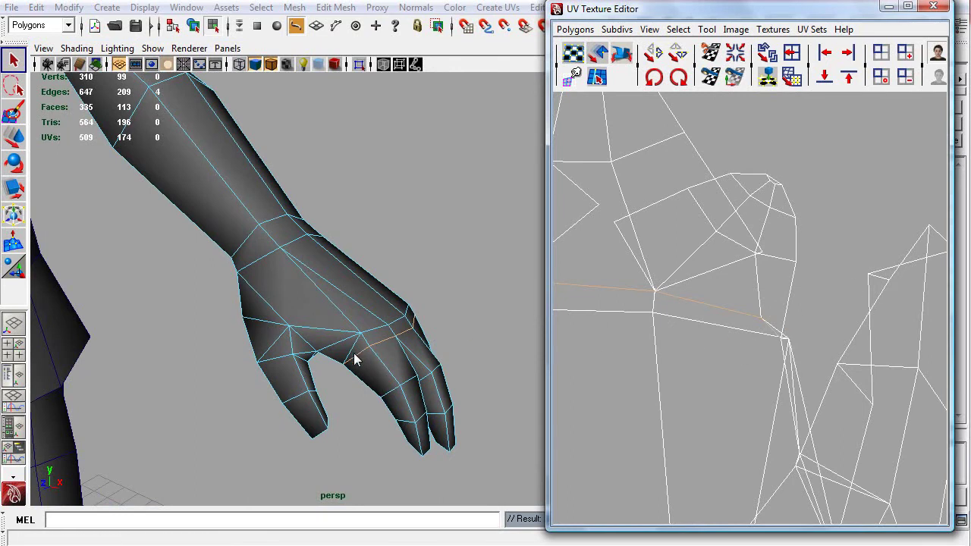
left_click_drag(362, 364, 342, 303, "alt")
scroll(722, 299, "down", 6)
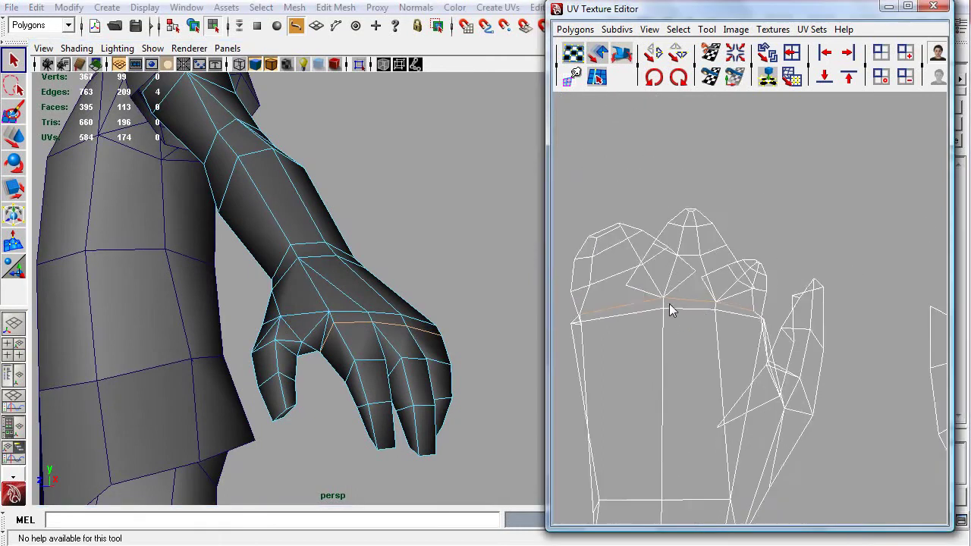
right_click_drag(667, 252, 708, 250)
left_click_drag(784, 152, 564, 279)
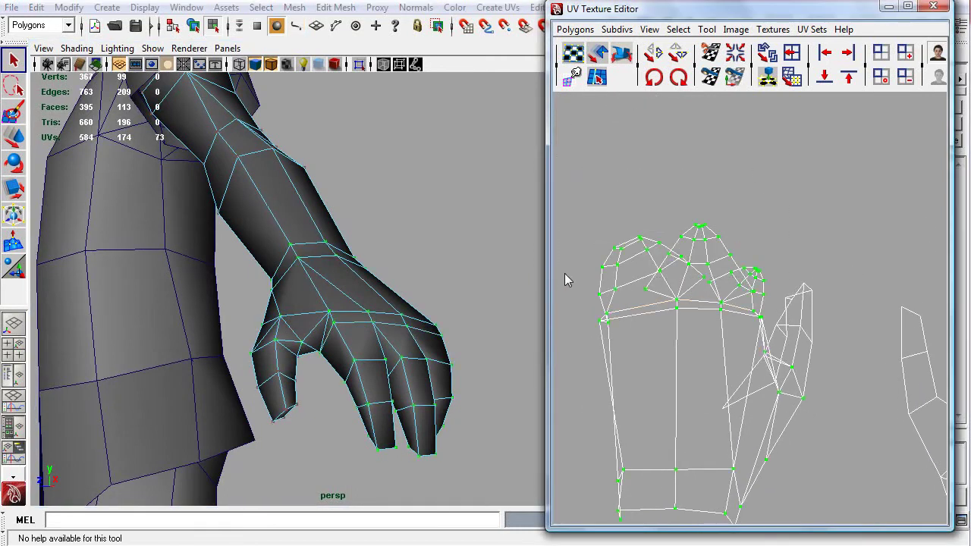
left_click(687, 232)
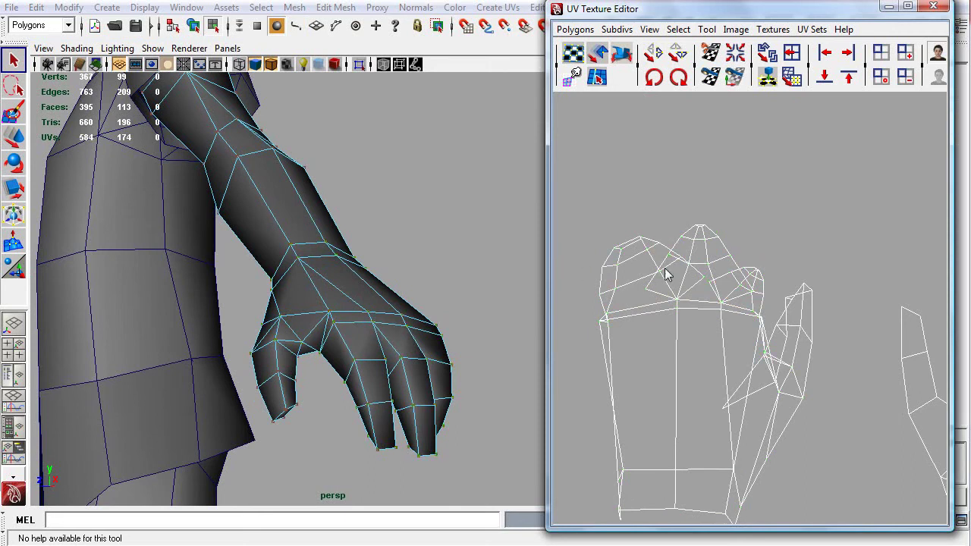
scroll(629, 321, "up", 3)
right_click_drag(577, 231, 618, 230)
left_click_drag(566, 197, 612, 239)
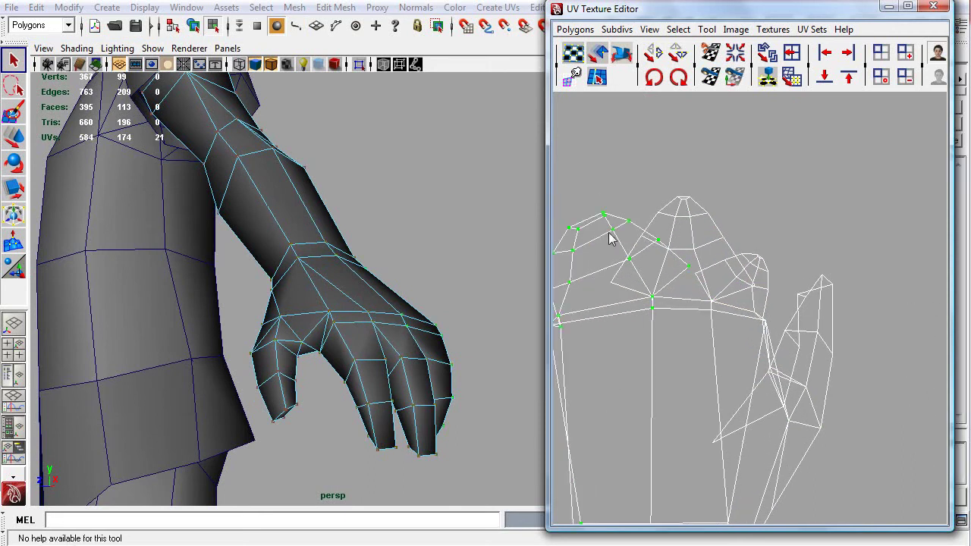
left_click(625, 97)
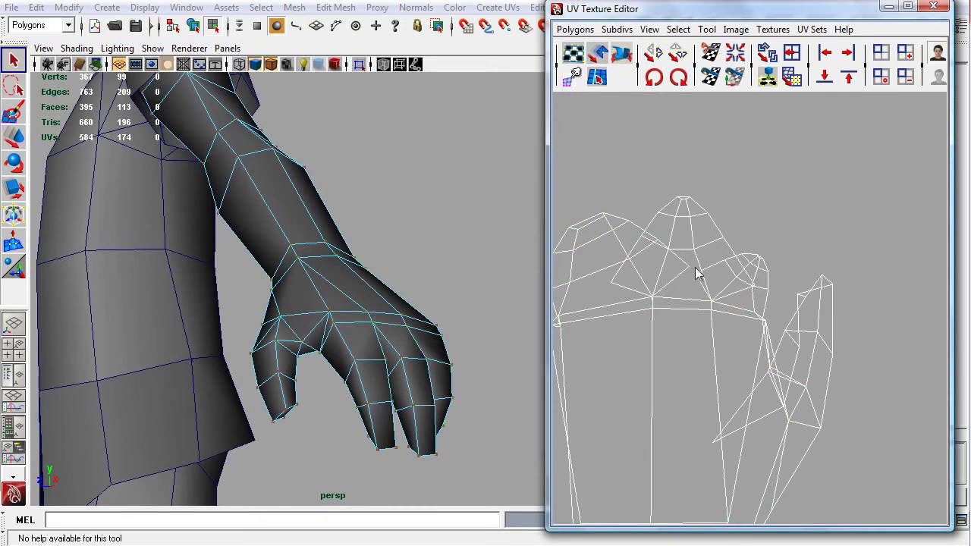
Move the two base UVs of the widest outer finger up and away from the knuckle strip
middle_click_drag(695, 268, 778, 245, "alt")
right_click_drag(724, 302, 827, 318, "alt")
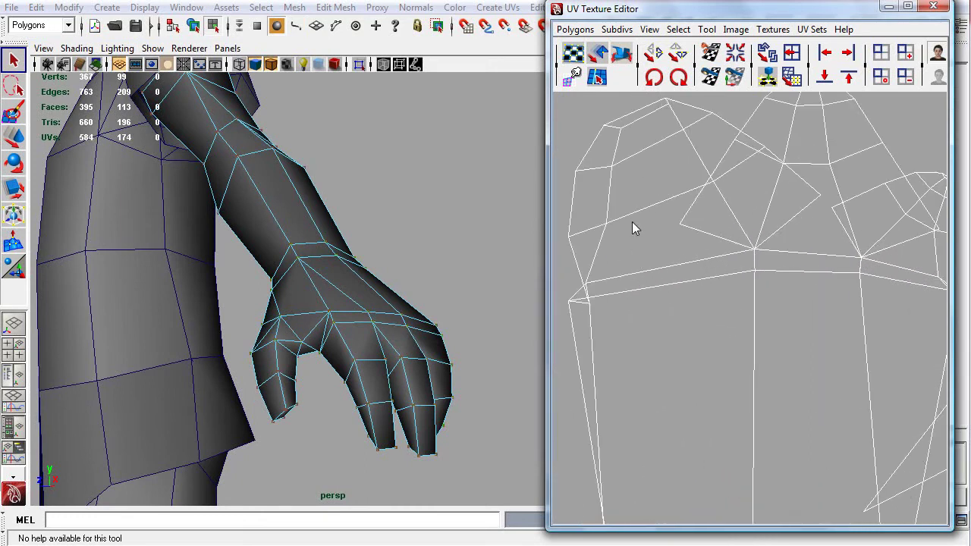
middle_click_drag(628, 236, 697, 281, "alt")
right_click_drag(712, 186, 757, 186)
left_click(813, 326)
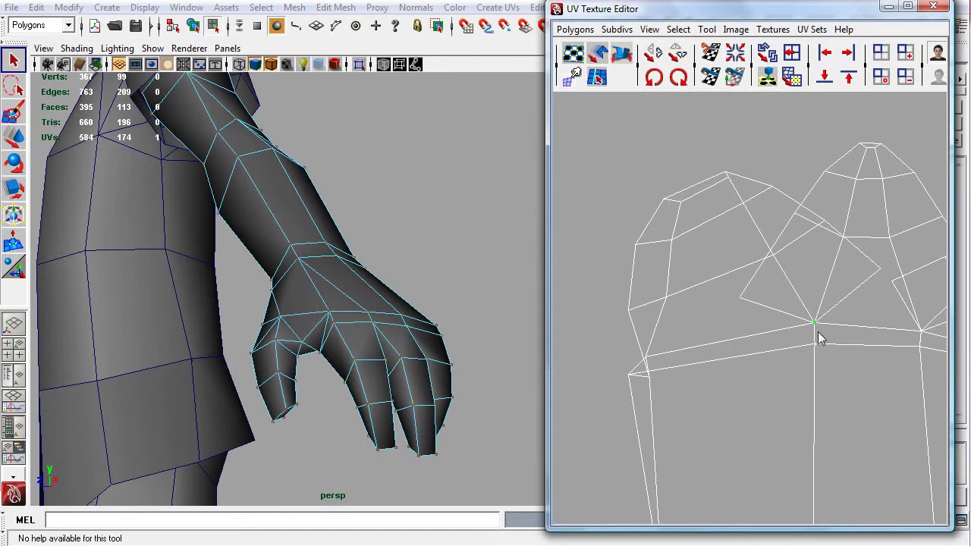
key("w")
left_click_drag(815, 329, 800, 297)
left_click(646, 358)
left_click_drag(645, 360, 669, 349)
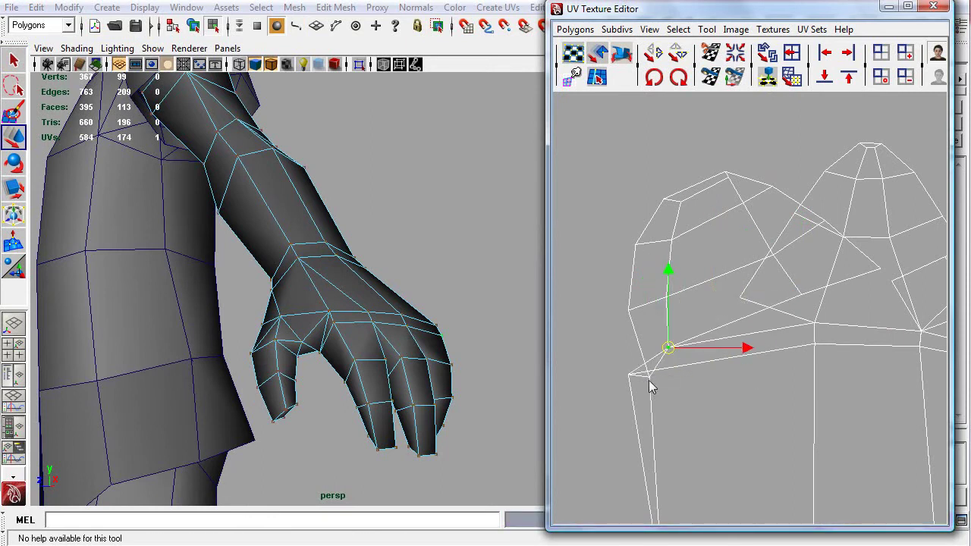
Select the UVs along the outer side edge of the back-of-hand shell and unfold them
left_click(649, 380)
left_click(630, 377)
left_click(630, 376)
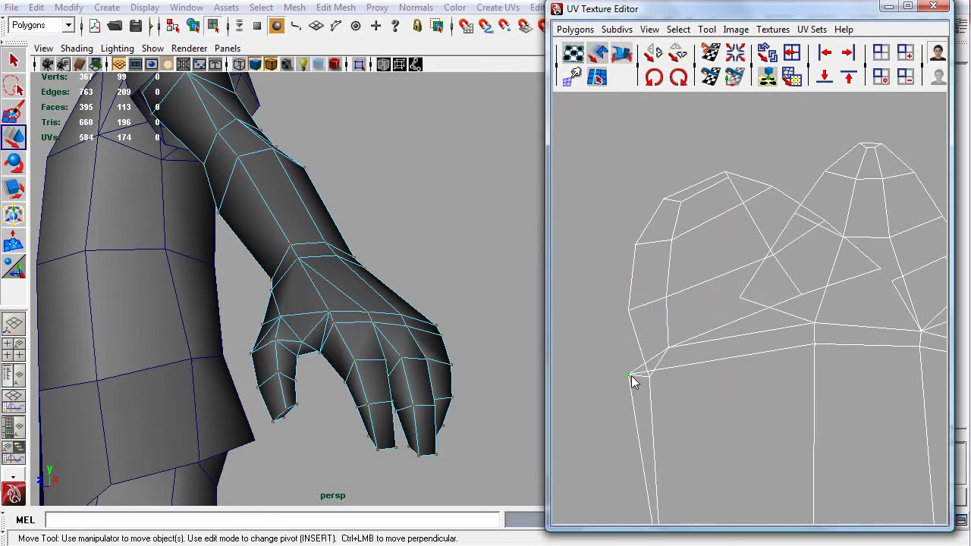
right_click_drag(643, 385, 757, 337, "alt")
middle_click_drag(756, 336, 753, 305, "alt")
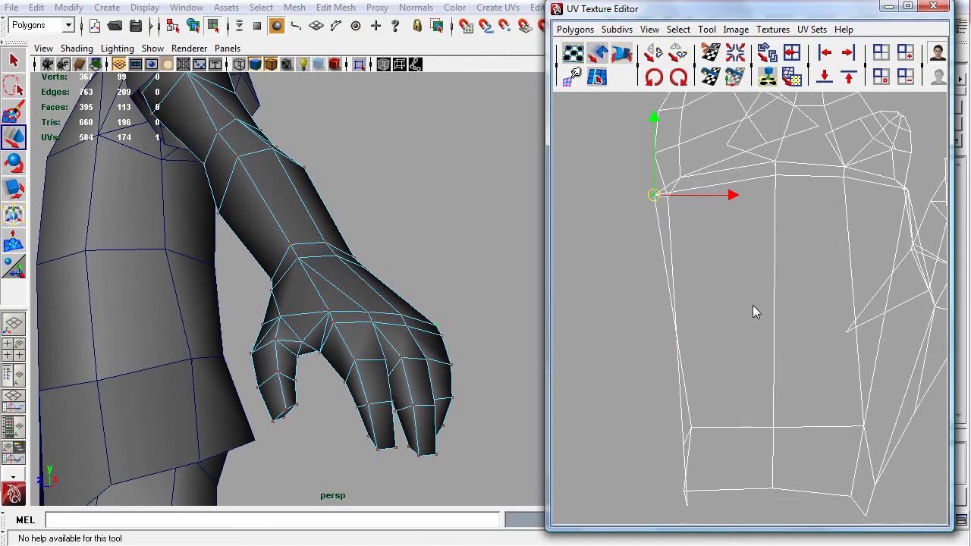
left_click_drag(706, 458, 605, 172)
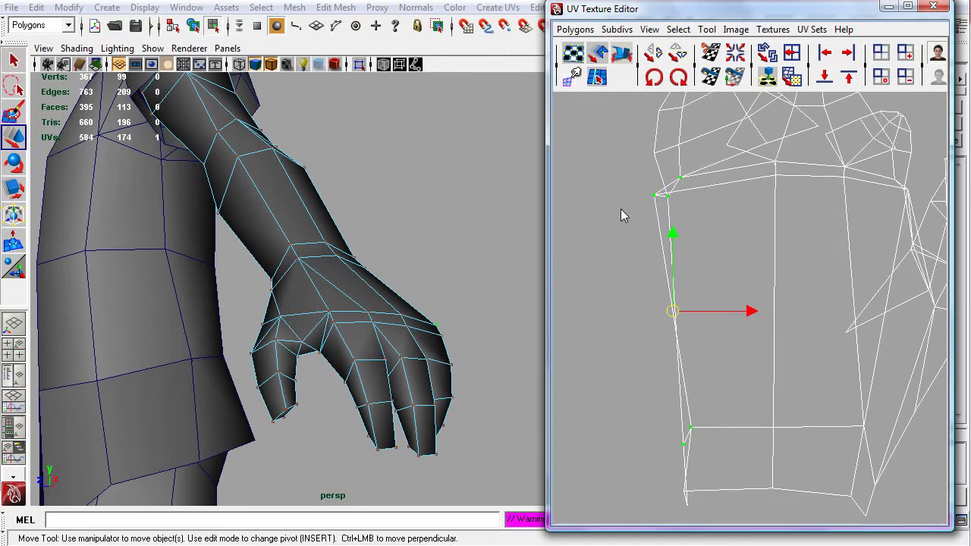
middle_click_drag(684, 215, 722, 329, "alt")
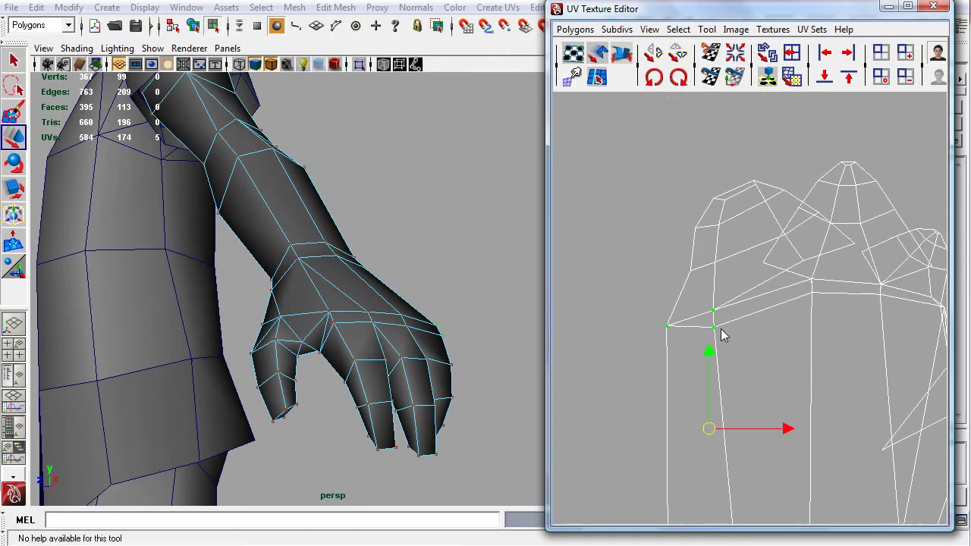
Select the short edge still joining the widest finger to the knuckle strip and cut the UVs along it
key("F10")
left_click(694, 317)
left_click_drag(314, 377, 249, 386, "alt")
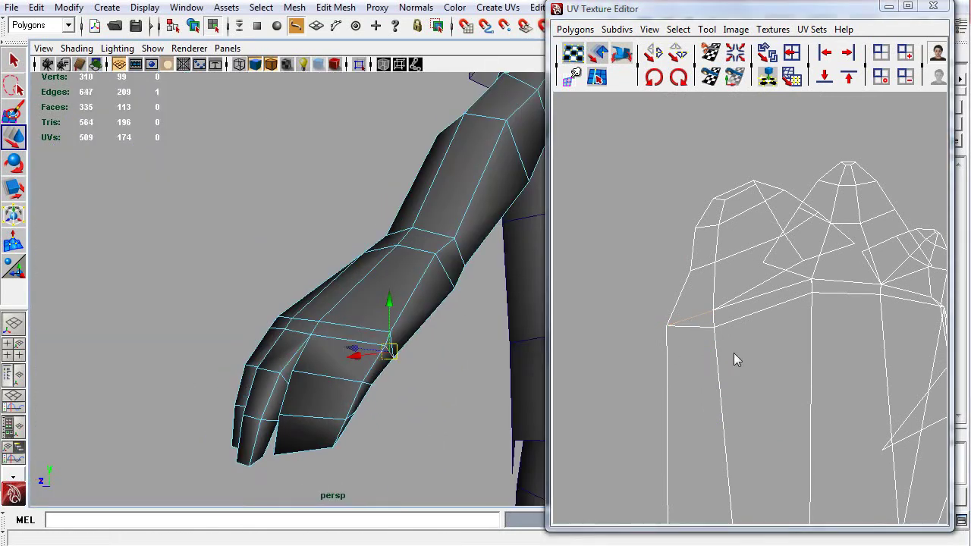
right_click(696, 307, "shift")
right_click_drag(696, 307, 649, 308)
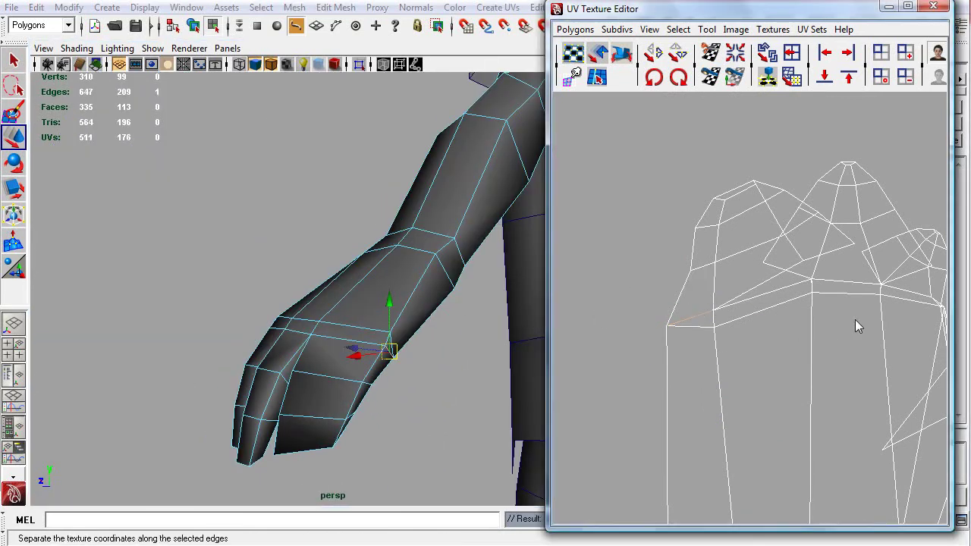
middle_click_drag(857, 326, 779, 315, "alt")
Unfold the upper UVs of the three fingers and move the whole finger group up away from the back-of-hand shell
key("F12")
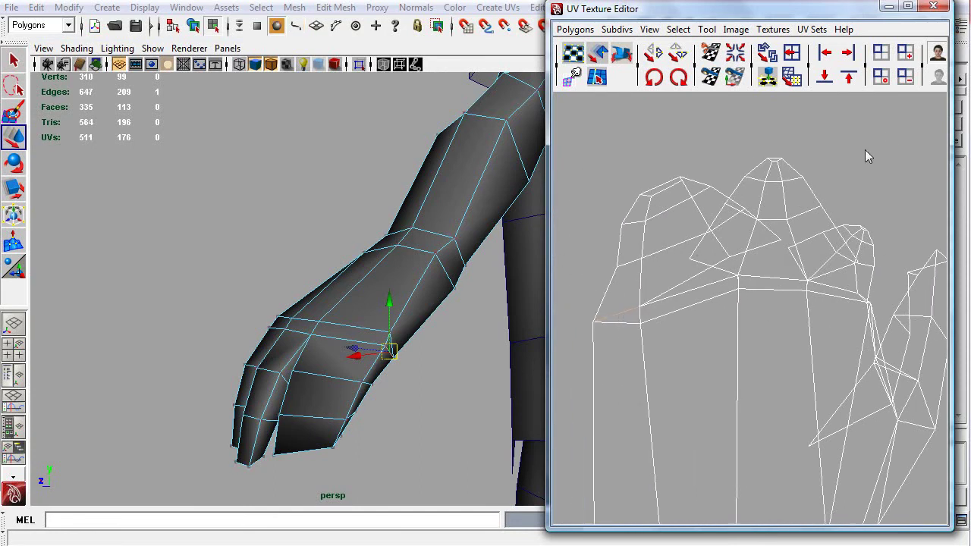
left_click_drag(889, 134, 626, 257)
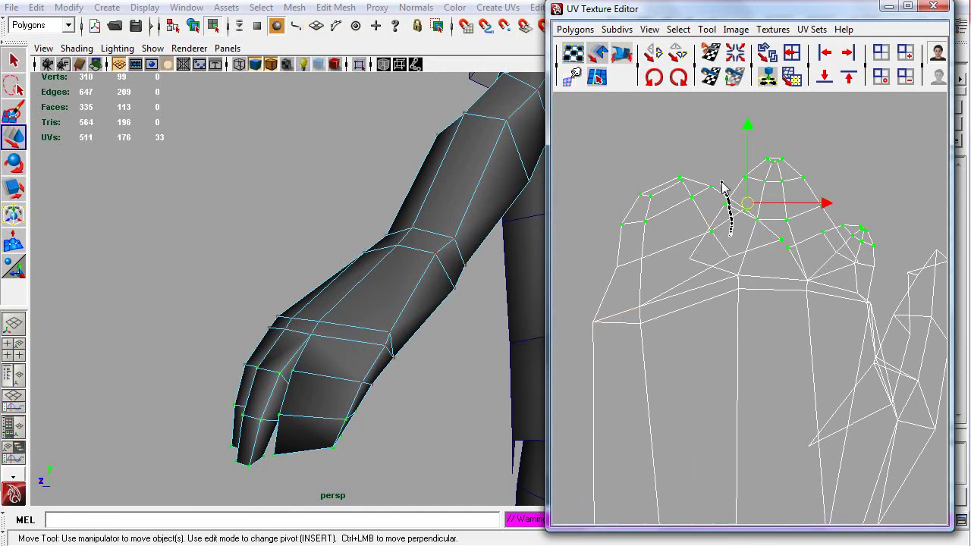
right_click_drag(730, 205, 729, 191, "shift")
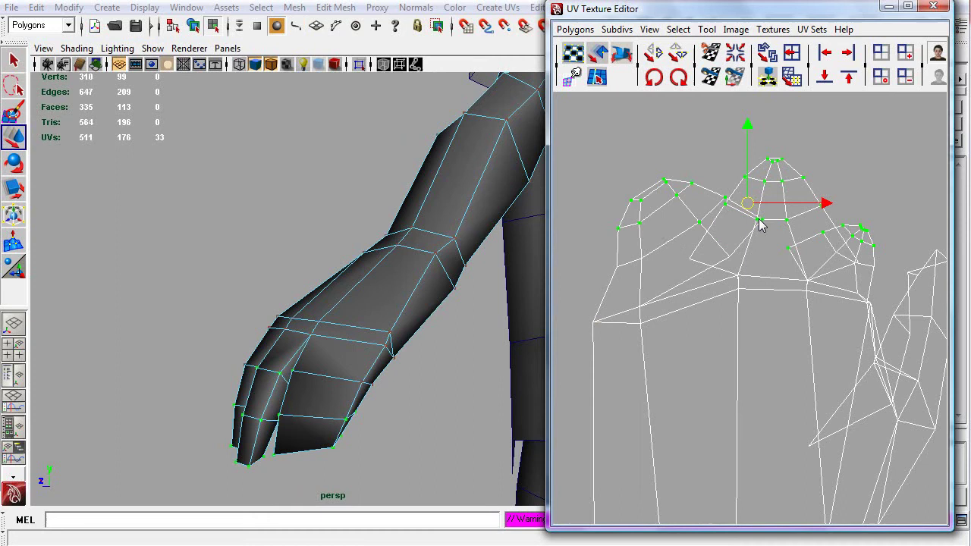
key("shift+period")
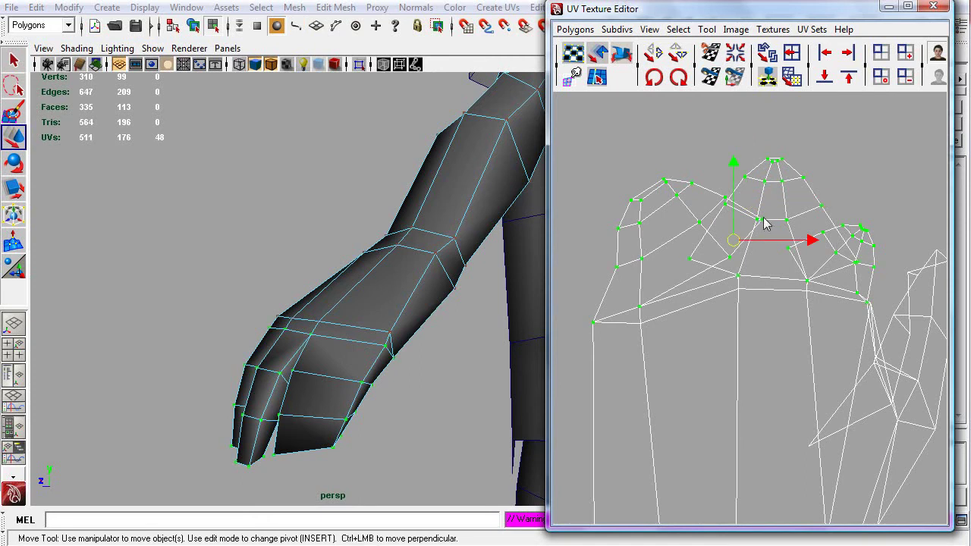
left_click_drag(733, 243, 736, 176)
middle_click_drag(746, 191, 783, 284, "alt")
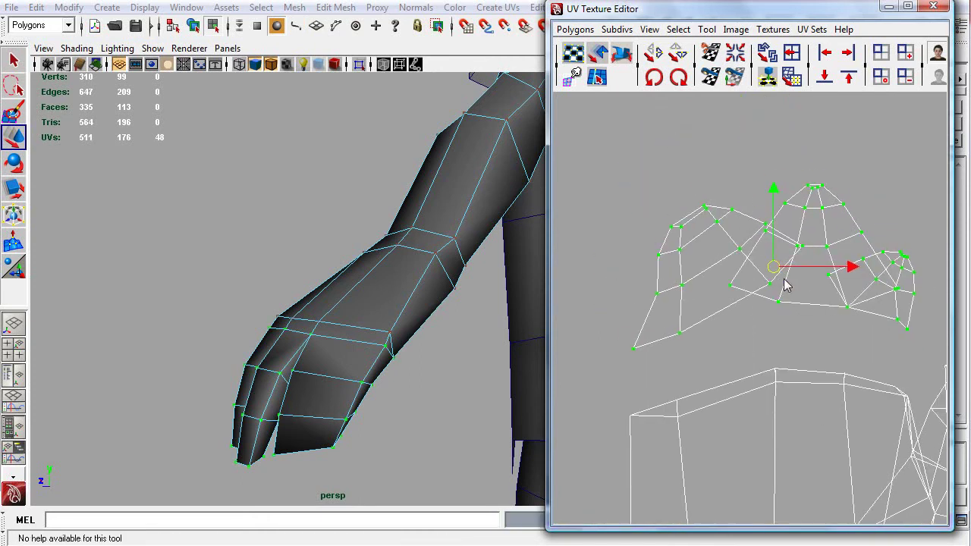
Move and rotate the widest finger's tip UVs until roughly level, and unfold the rest of that finger around them
mouse_move(638, 177)
left_mouse_down()
mouse_move(726, 238)
mouse_move(709, 226)
mouse_move(713, 241)
mouse_move(635, 189)
left_mouse_up()
key("e")
left_click_drag(700, 146, 710, 196)
key("shift+period")
key("shift+period")
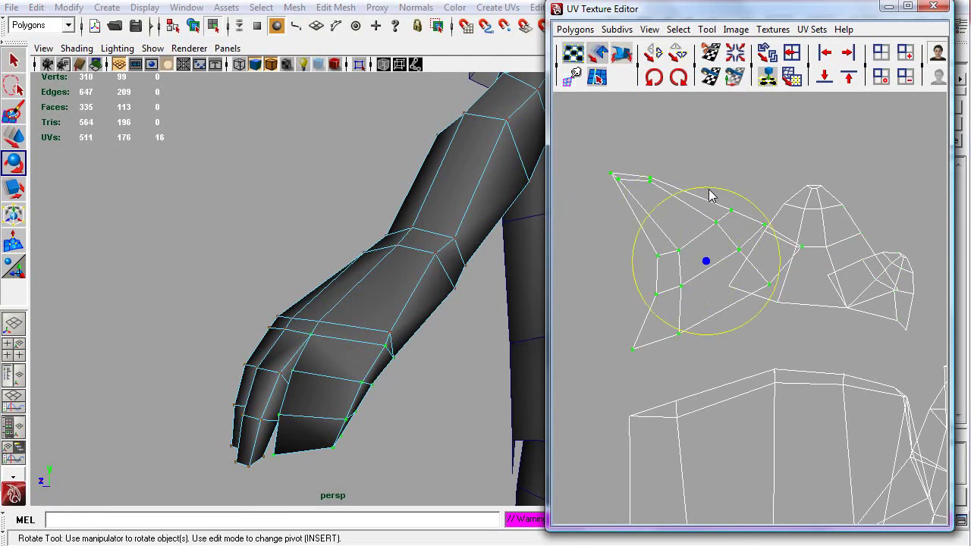
left_click_drag(650, 158, 595, 201, "ctrl")
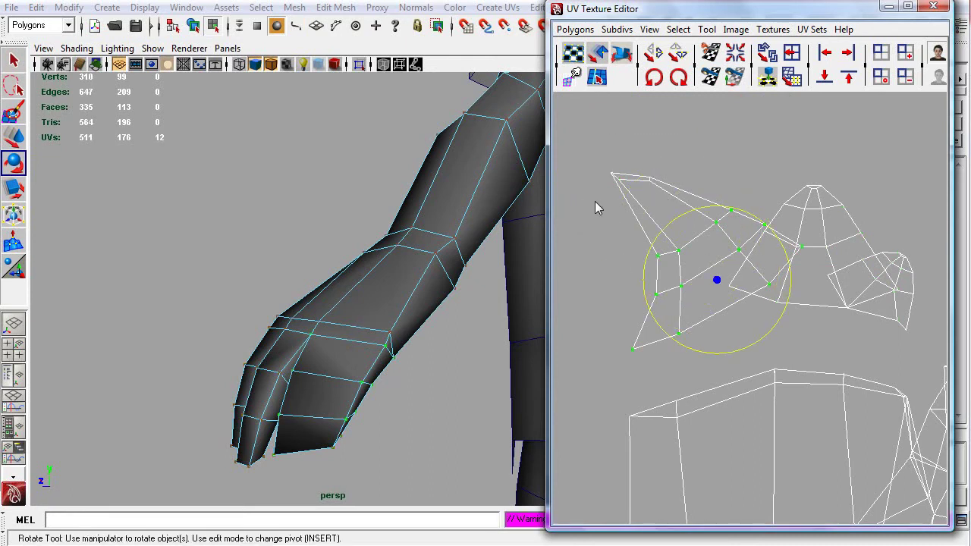
left_click_drag(706, 306, 702, 232)
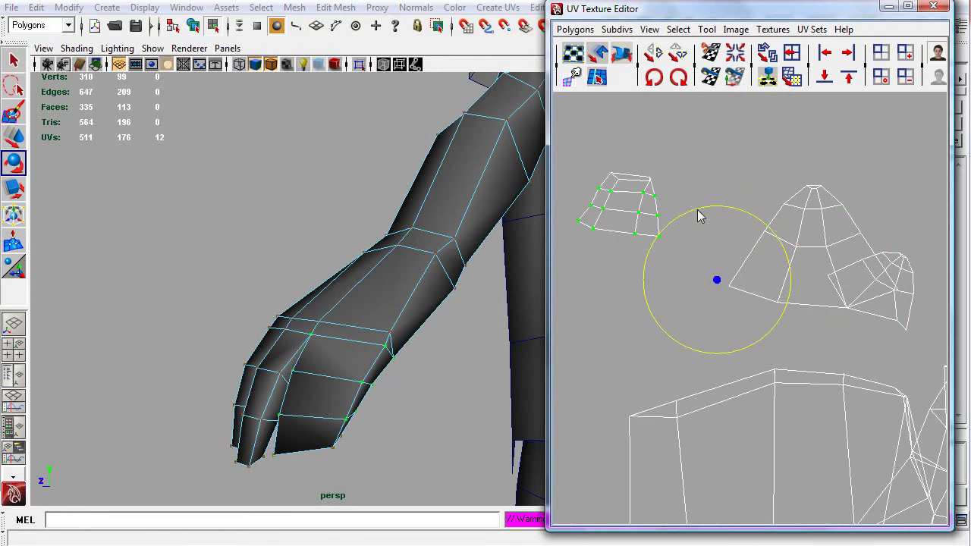
Move the middle finger shell clear of its neighbours and unfold all its UVs except the tip
left_click(745, 197)
left_click_drag(791, 169, 853, 193)
key("shift+period")
key("shift+period")
key("shift+period")
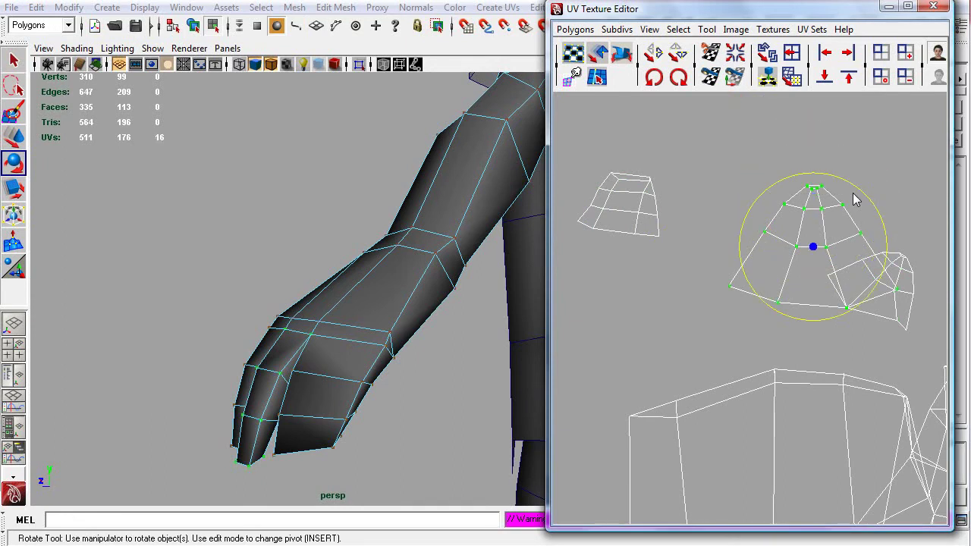
key("w")
left_click_drag(818, 248, 726, 253)
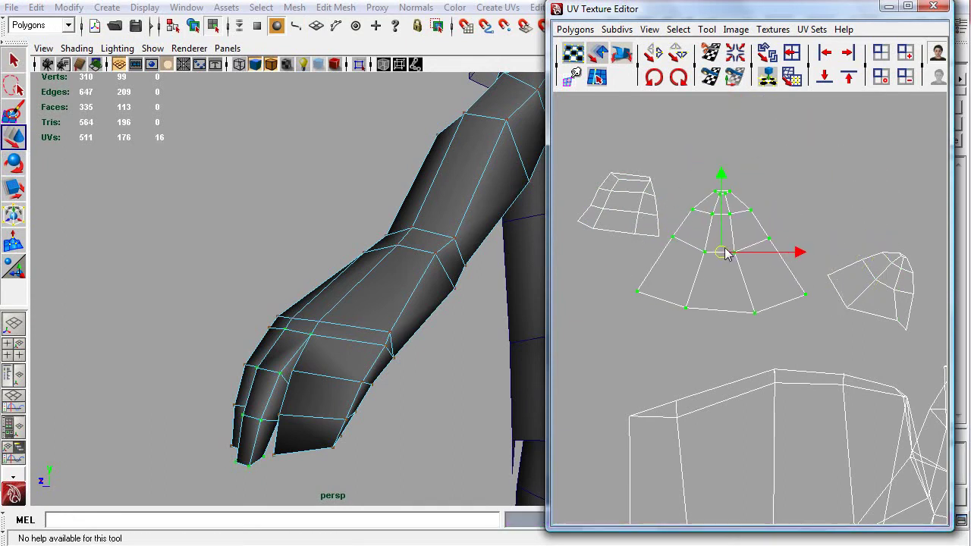
left_click_drag(749, 166, 688, 200, "ctrl")
right_click_drag(733, 239, 728, 189, "shift")
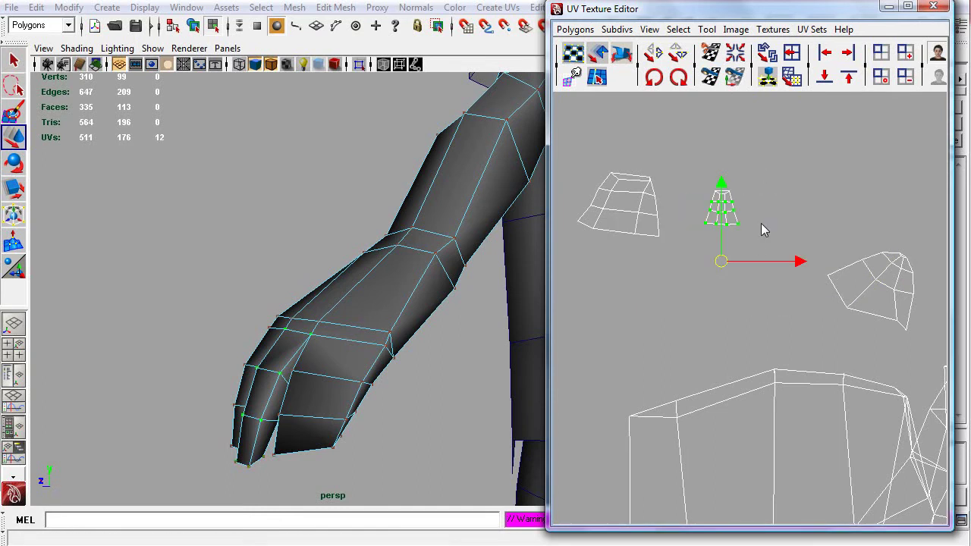
Rotate the remaining finger shell upright and move it beside the middle finger shell
scroll(761, 223, "down", 2)
left_click_drag(797, 212, 904, 333)
key("e")
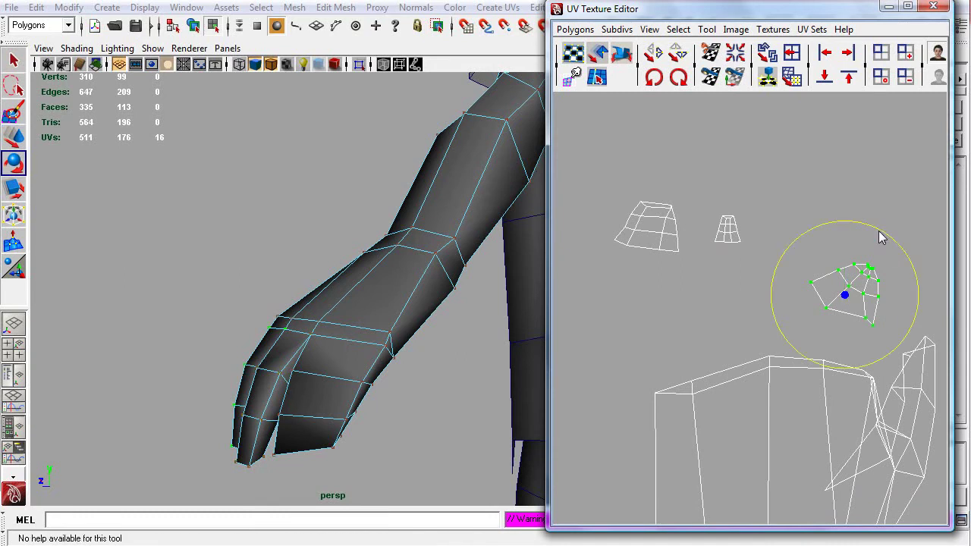
left_click_drag(880, 237, 834, 238)
key("w")
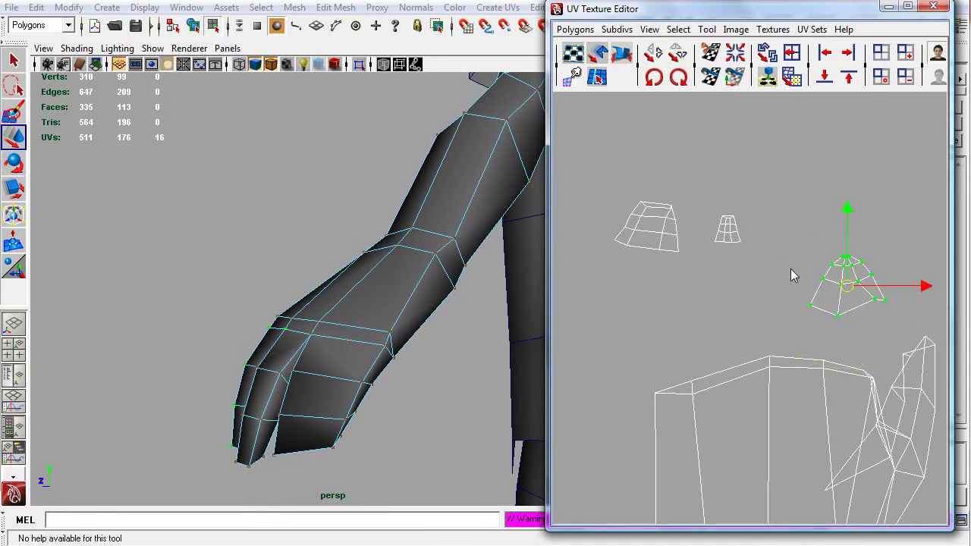
left_click_drag(847, 284, 777, 256)
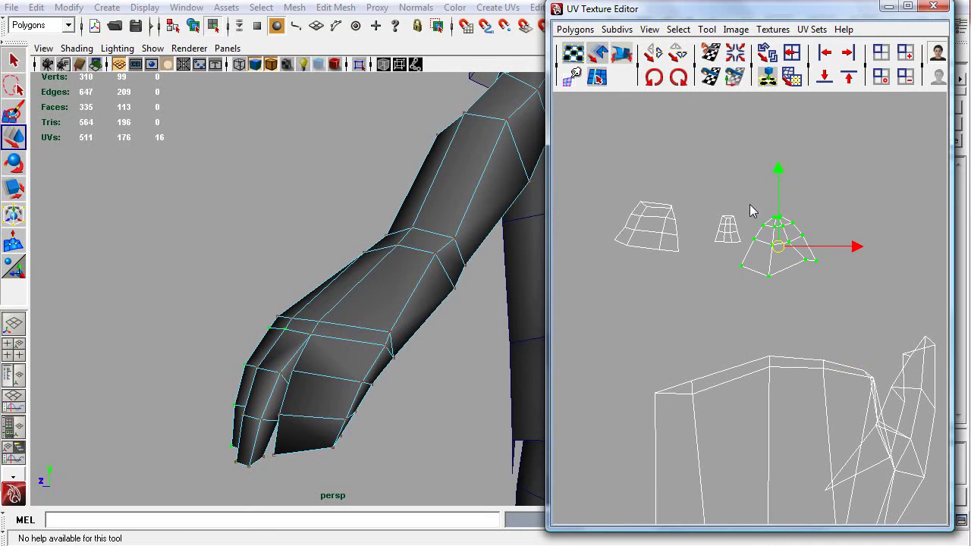
Unfold all UVs of the third finger shell except its tip
left_click(778, 220)
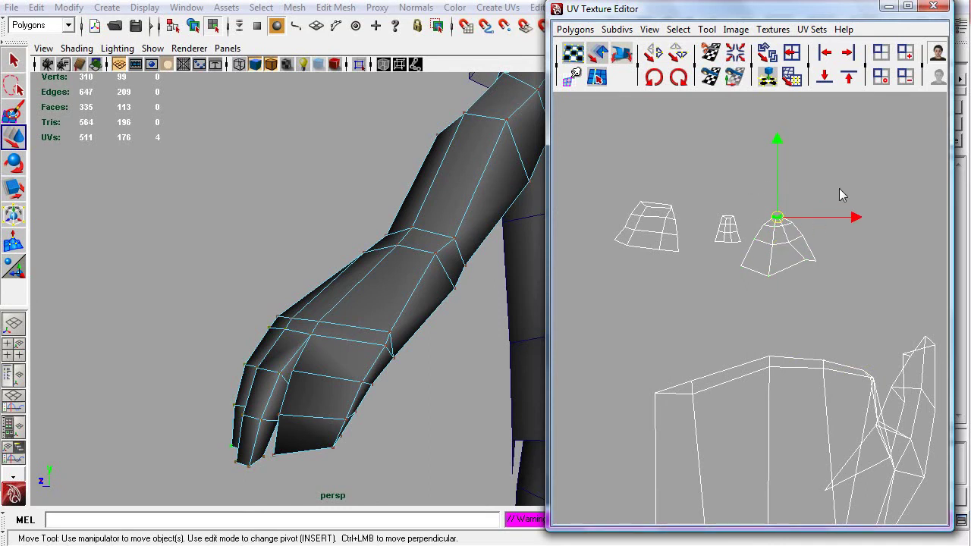
left_click_drag(842, 196, 736, 311)
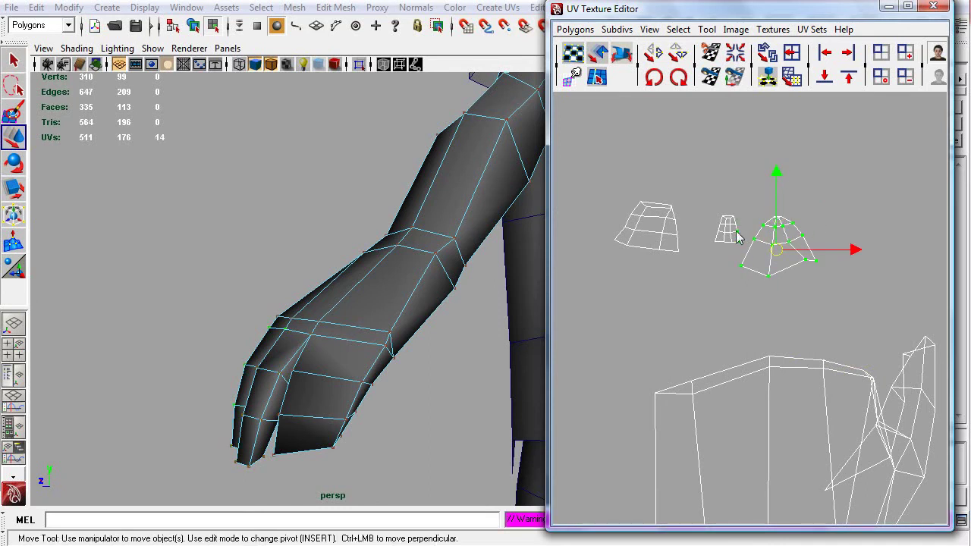
left_click_drag(745, 217, 715, 265, "ctrl")
right_click_drag(775, 257, 778, 225, "shift")
scroll(790, 275, "up", 4)
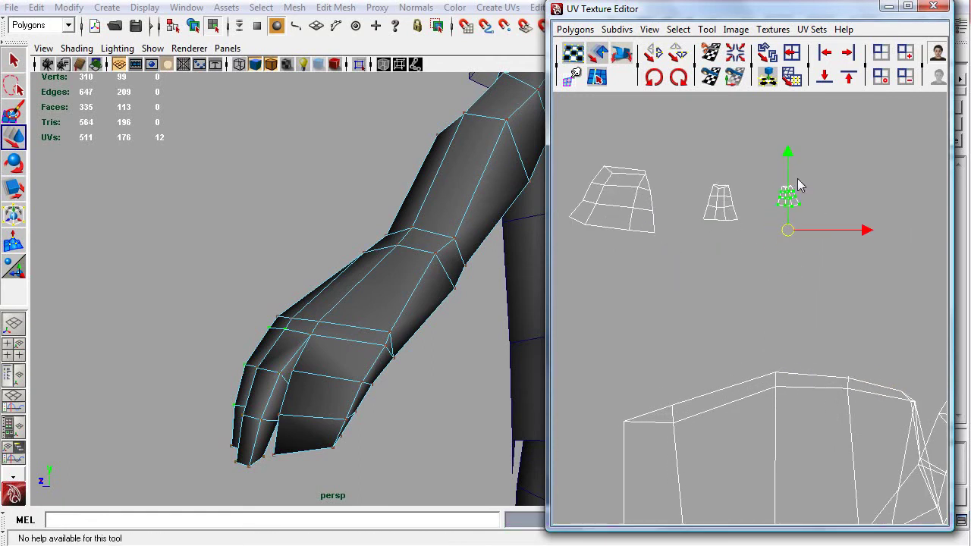
Select the two small finger shells and scale them up together towards the size of the widest finger
left_click_drag(828, 153, 770, 258)
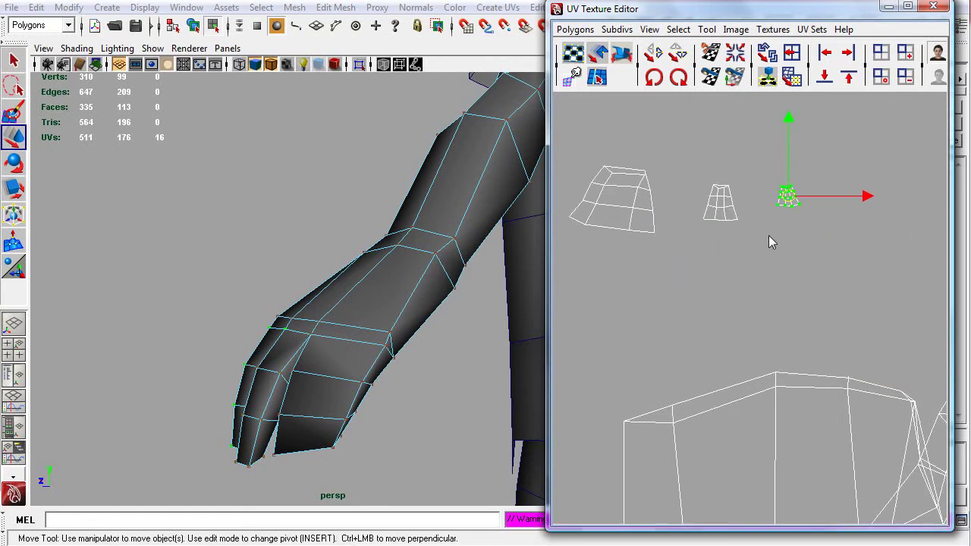
left_click(722, 331)
left_click_drag(372, 390, 409, 387, "alt")
left_click_drag(841, 154, 675, 260)
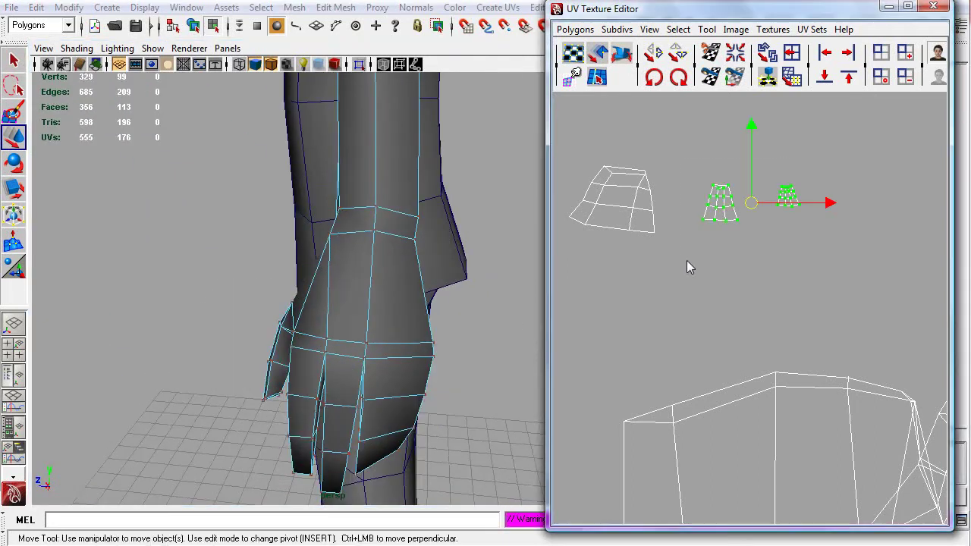
key("r")
left_click_drag(751, 209, 870, 175)
Scale the third finger shell to match the middle one and place it beside it without overlap
left_click_drag(790, 238, 790, 238)
key("w")
left_click_drag(822, 194, 808, 212)
key("r")
key("w")
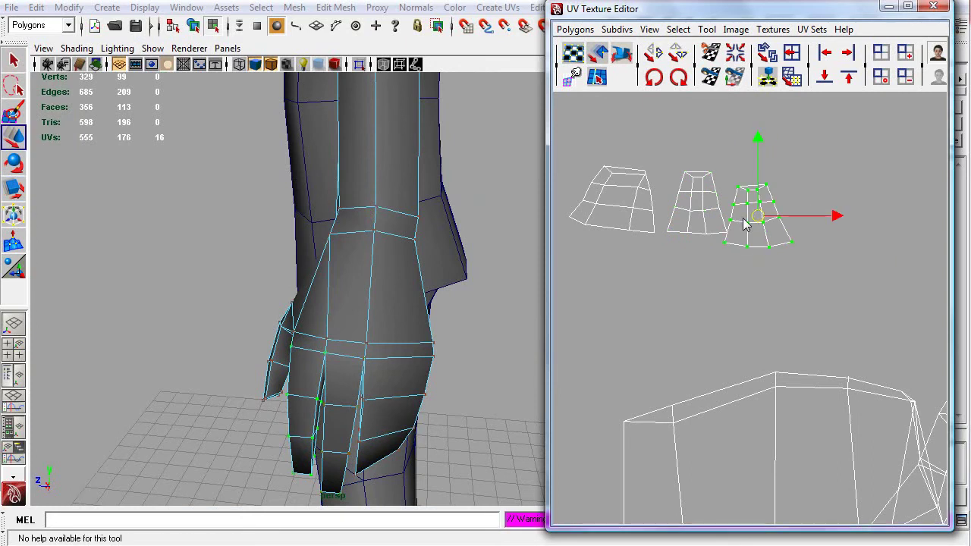
left_click_drag(749, 219, 781, 213)
Straighten the wrist-edge UVs of the back-of-hand shell into a horizontal row and move them down level with the palm's wrist edge
scroll(688, 329, "down", 5)
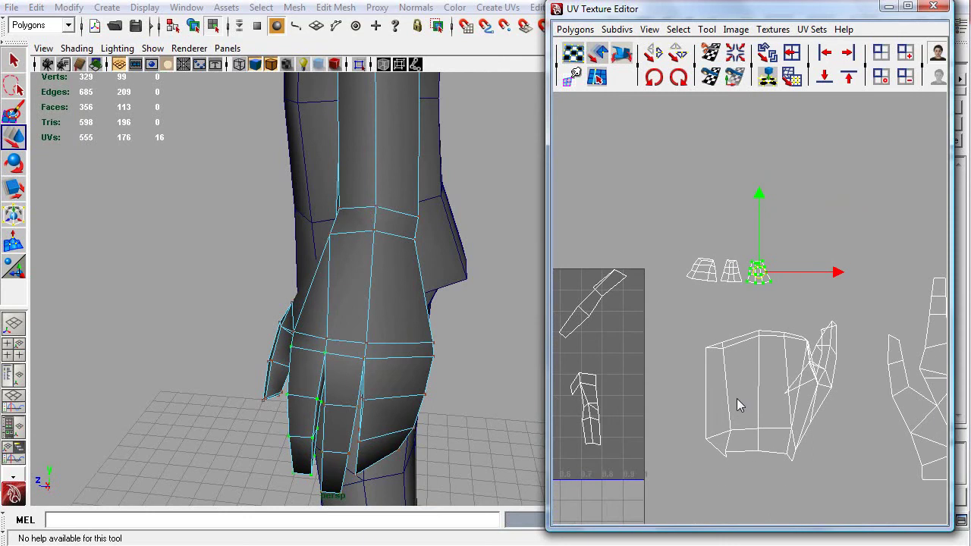
left_click_drag(688, 499, 823, 429)
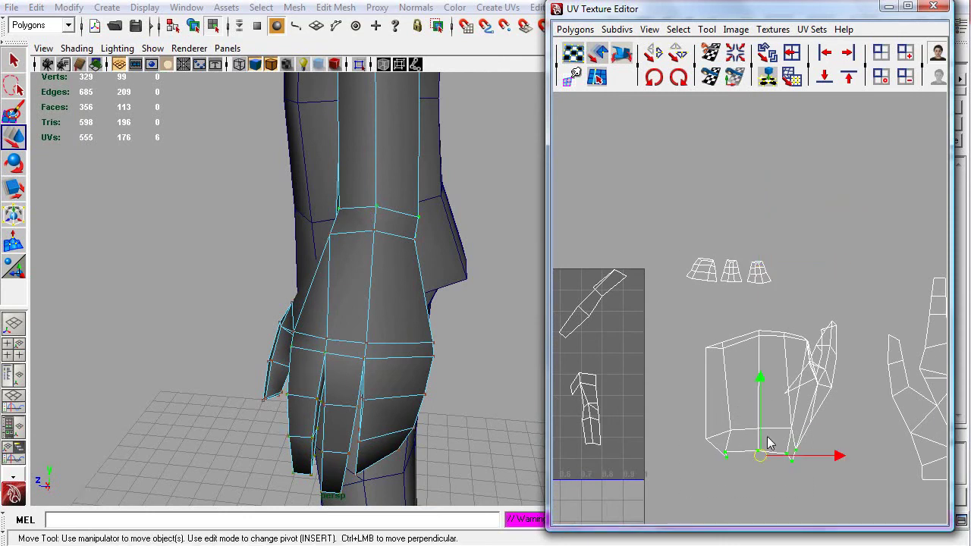
middle_click_drag(789, 478, 758, 415, "alt")
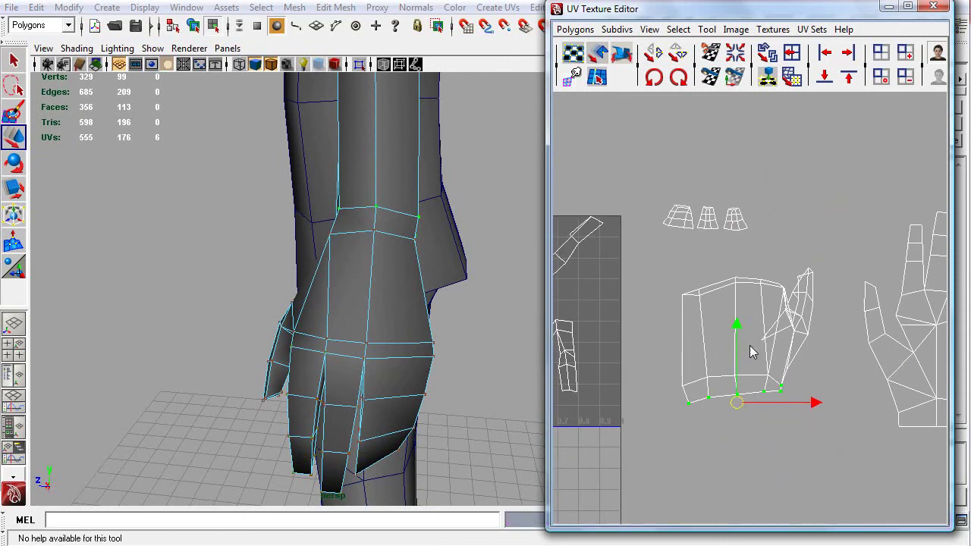
left_click_drag(737, 326, 739, 351)
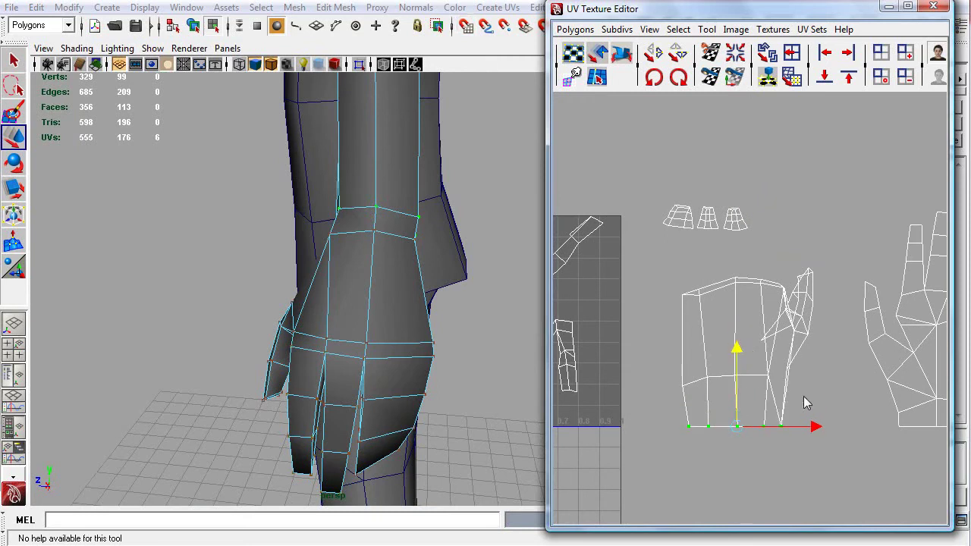
Try to unfold all UVs of the back-of-hand and thumb shell above the wrist edge
left_click_drag(835, 406, 659, 247)
right_click_drag(749, 322, 741, 281, "shift")
key("f")
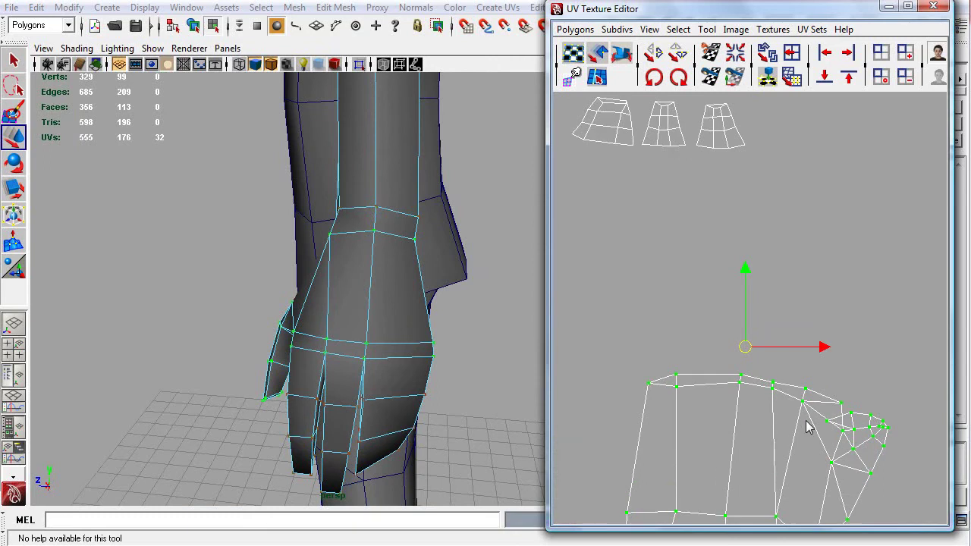
middle_click_drag(758, 243, 716, 166, "alt")
right_click_drag(716, 167, 801, 246, "alt")
middle_click_drag(811, 202, 818, 374, "alt")
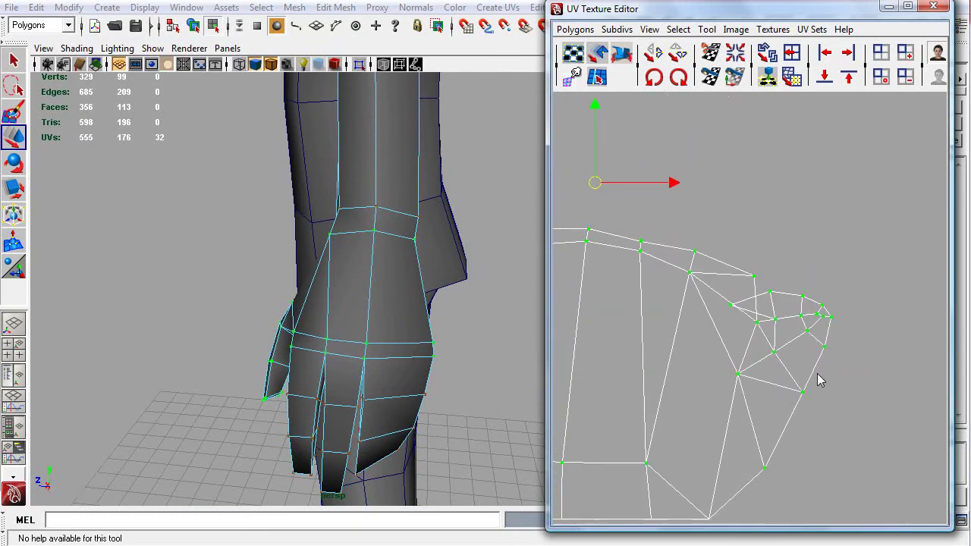
left_click_drag(414, 364, 492, 361, "alt")
key("ctrl+z")
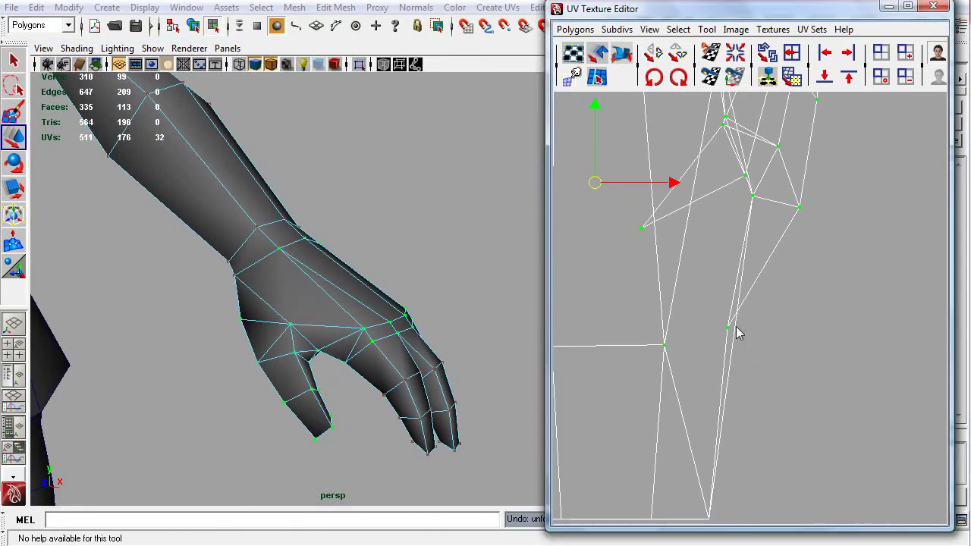
scroll(714, 308, "down", 4)
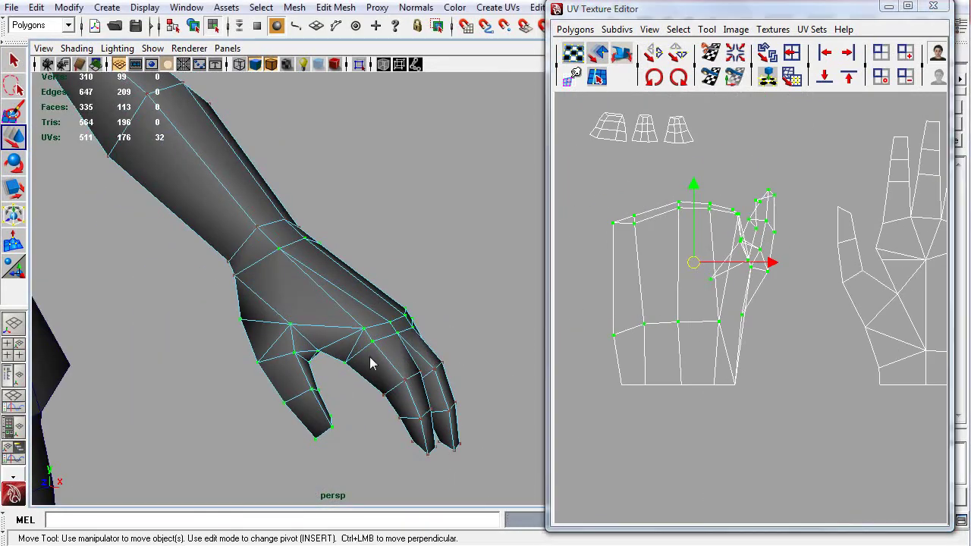
Cut the UVs along the edges around the base of the thumb to separate it from the back of the hand
left_click_drag(372, 362, 330, 321, "alt")
right_click_drag(280, 340, 278, 303)
left_click_drag(317, 327, 375, 350, "alt")
key("q")
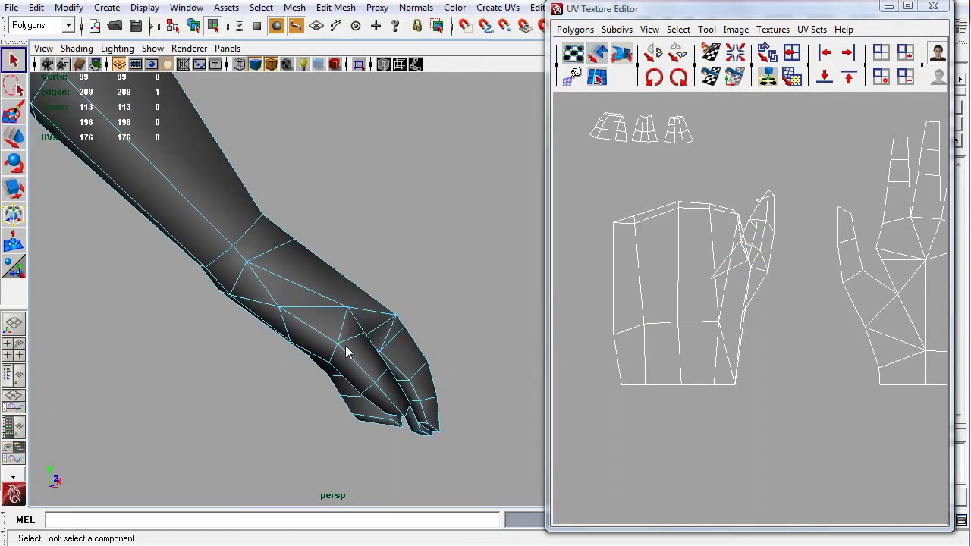
left_click(334, 355, "shift")
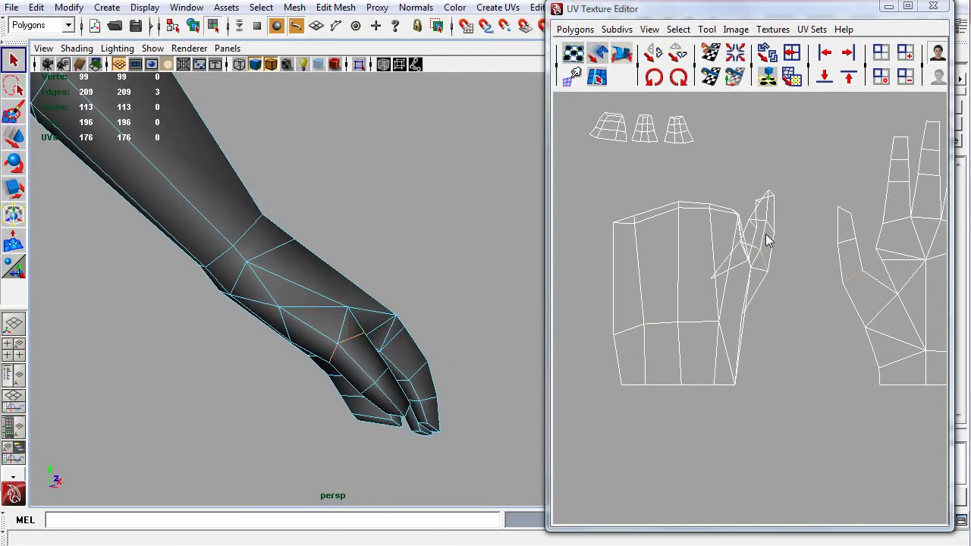
right_click_drag(749, 266, 693, 274, "shift")
Select the whole separated thumb UV shell and move it up clear of the back-of-hand shell
right_click_drag(748, 232, 793, 233)
left_click_drag(801, 181, 754, 208)
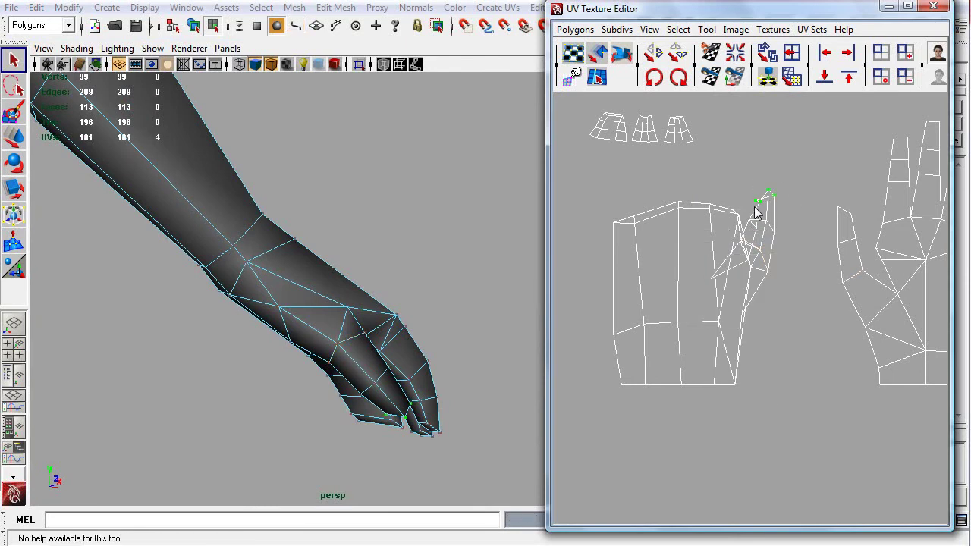
key("w")
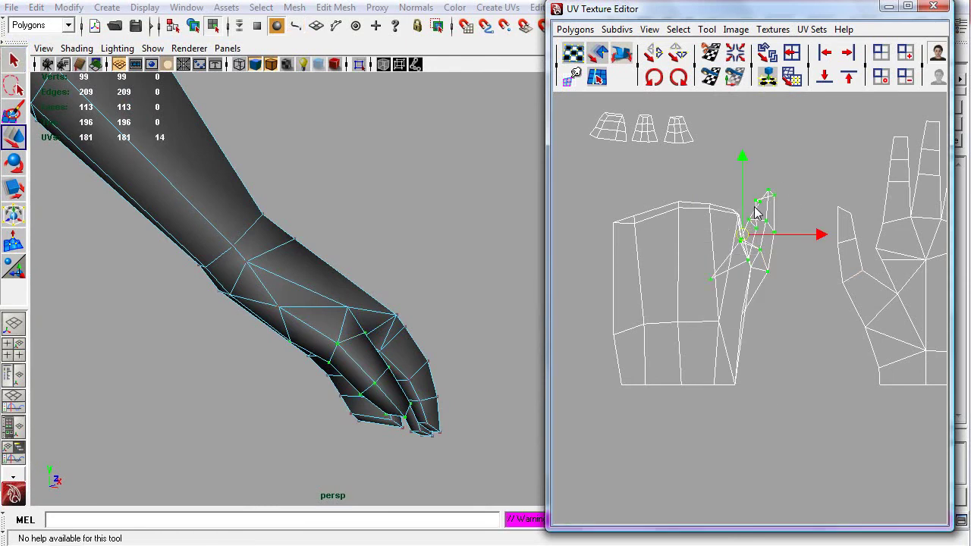
left_click_drag(743, 237, 761, 154)
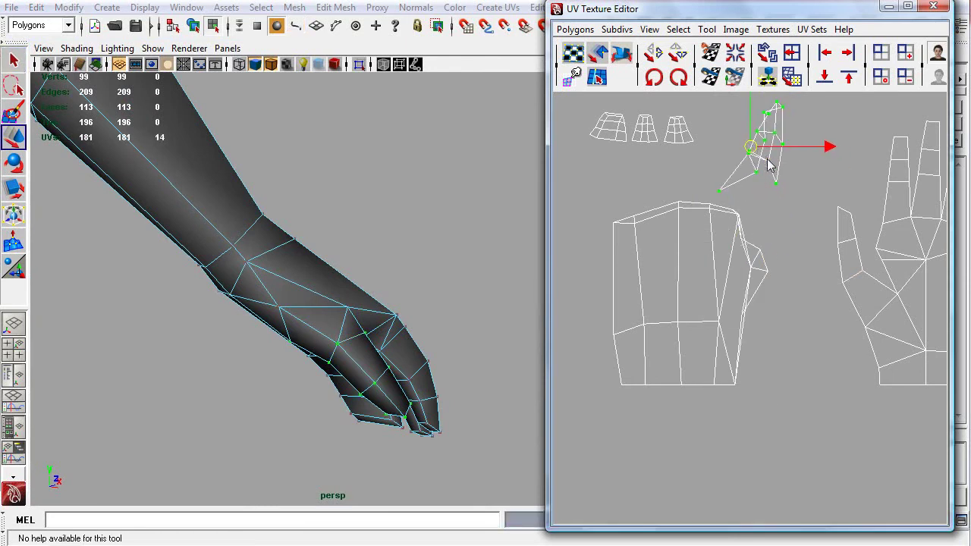
Unfold the thumb shell and move it to the space between the back-of-hand shell and the palm
right_click_drag(767, 159, 787, 173, "shift")
middle_click_drag(776, 154, 766, 270, "alt")
key("f")
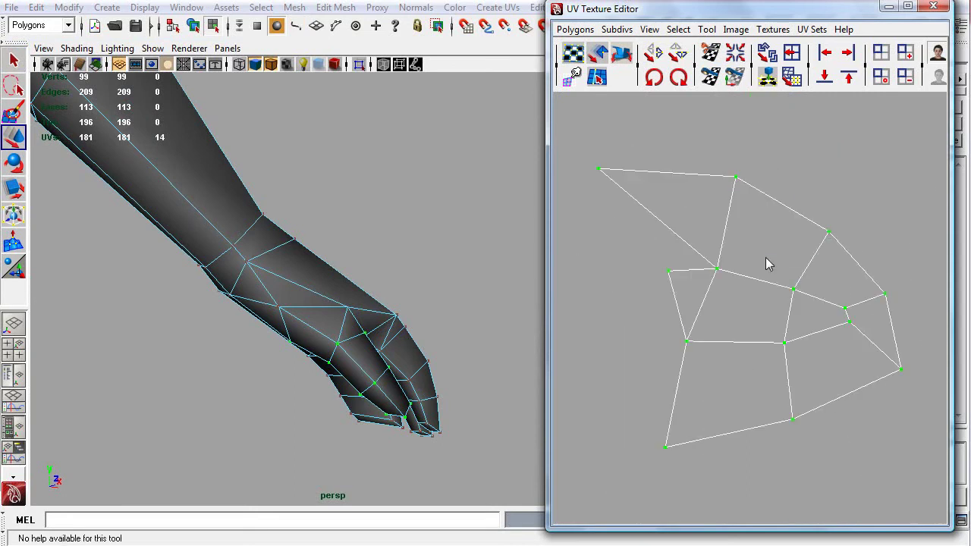
scroll(766, 297, "down", 3)
scroll(765, 299, "down", 3)
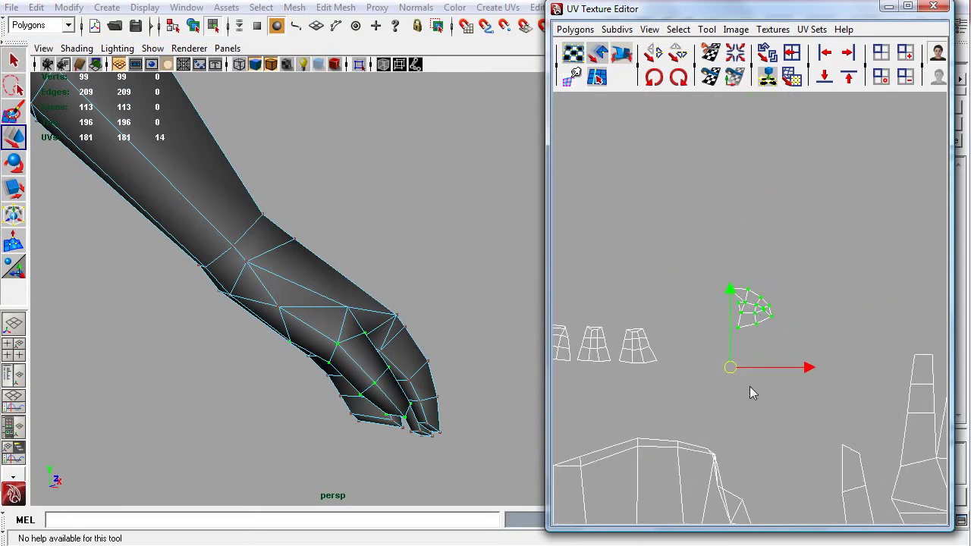
middle_click_drag(750, 393, 781, 298, "alt")
left_click_drag(770, 267, 798, 364)
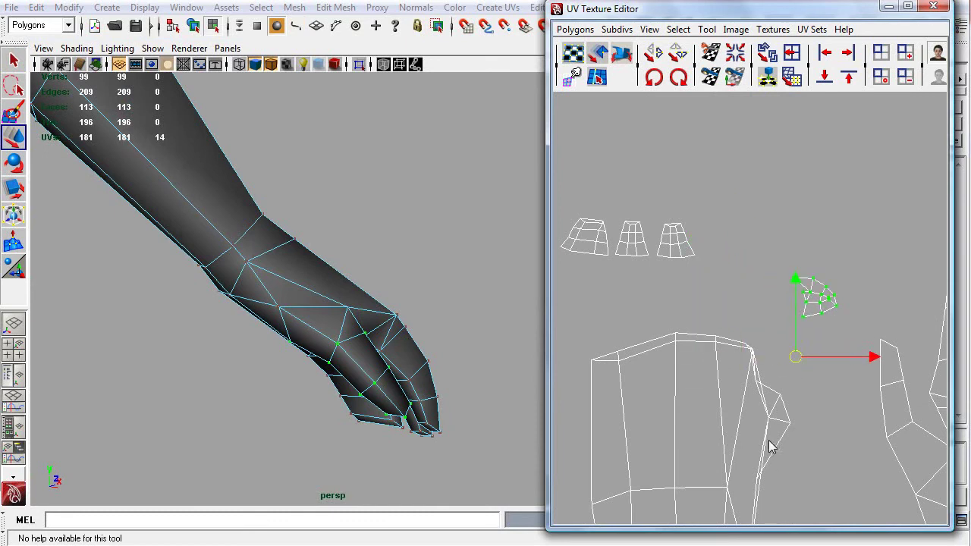
Unfold the back-of-hand UVs above the wrist edge, leaving the straightened wrist row out of the selection
scroll(770, 445, "down", 3)
middle_click_drag(847, 461, 809, 388, "alt")
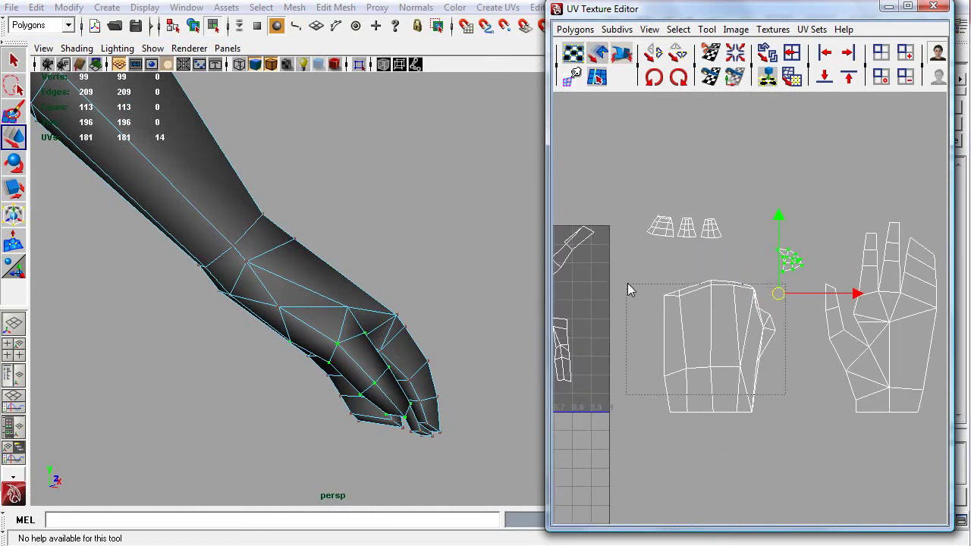
left_click_drag(628, 284, 629, 285)
right_click_drag(716, 342, 711, 288, "shift")
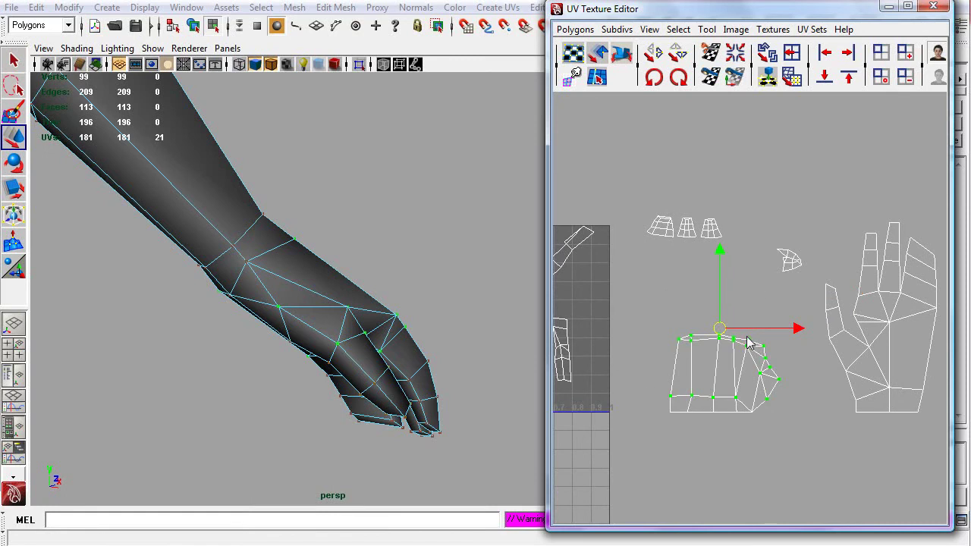
scroll(779, 416, "up", 2)
scroll(775, 402, "down", 4)
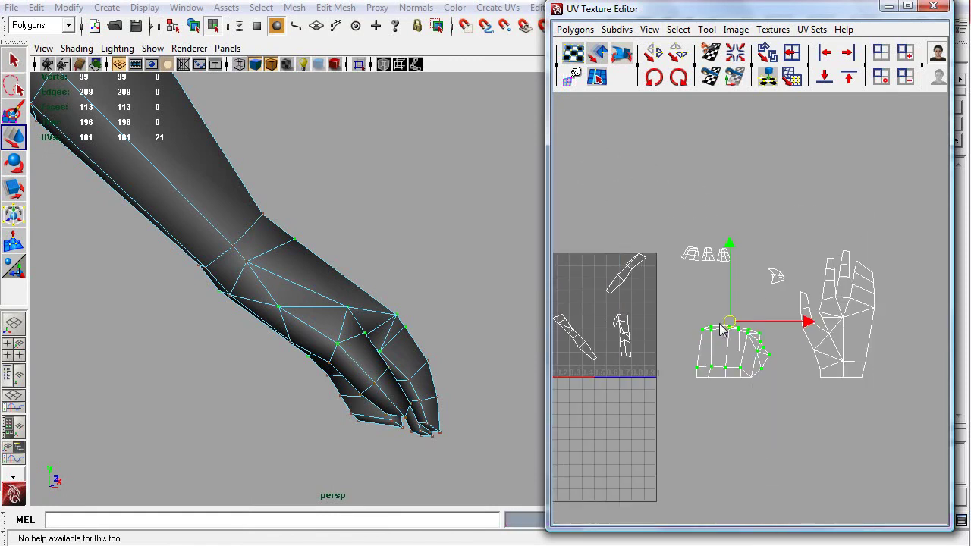
Move the whole back-of-hand shell up beneath the three finger shells and place the thumb shell close beside it
key("ctrl+z")
key("ctrl+z")
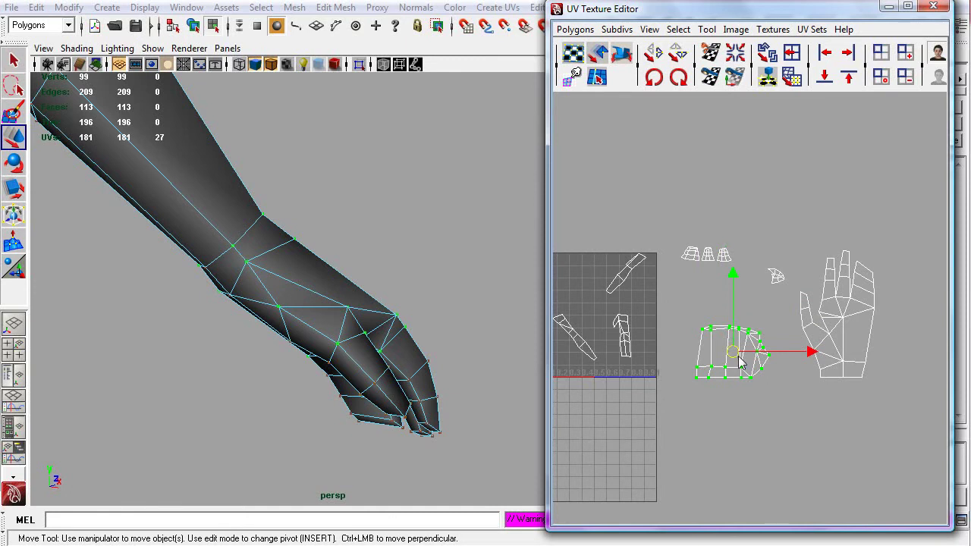
left_click_drag(739, 364, 713, 307)
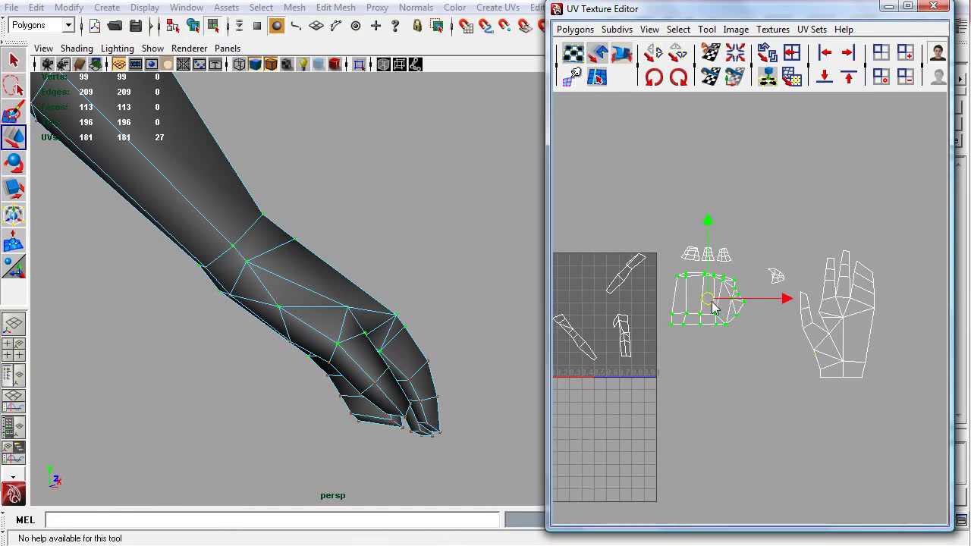
left_click_drag(763, 287, 763, 286)
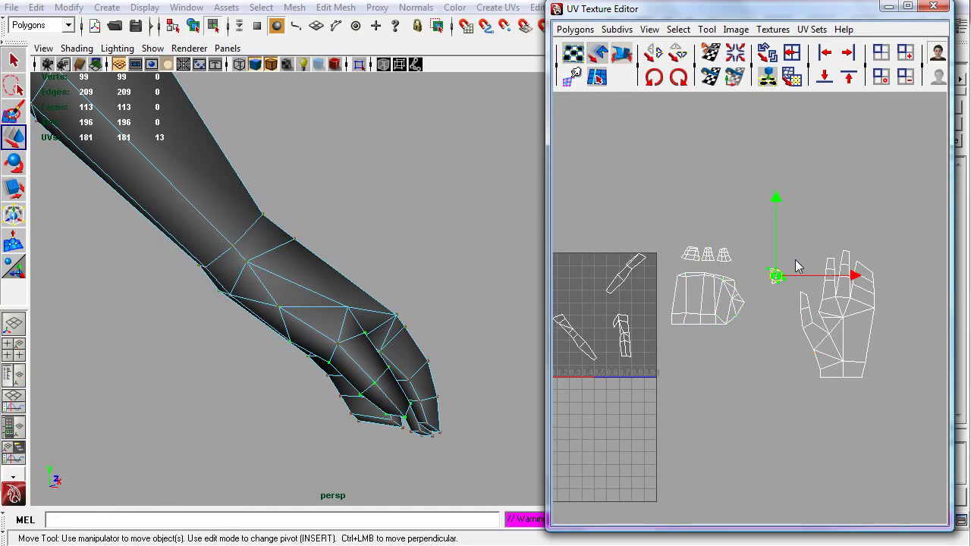
key("shift+period")
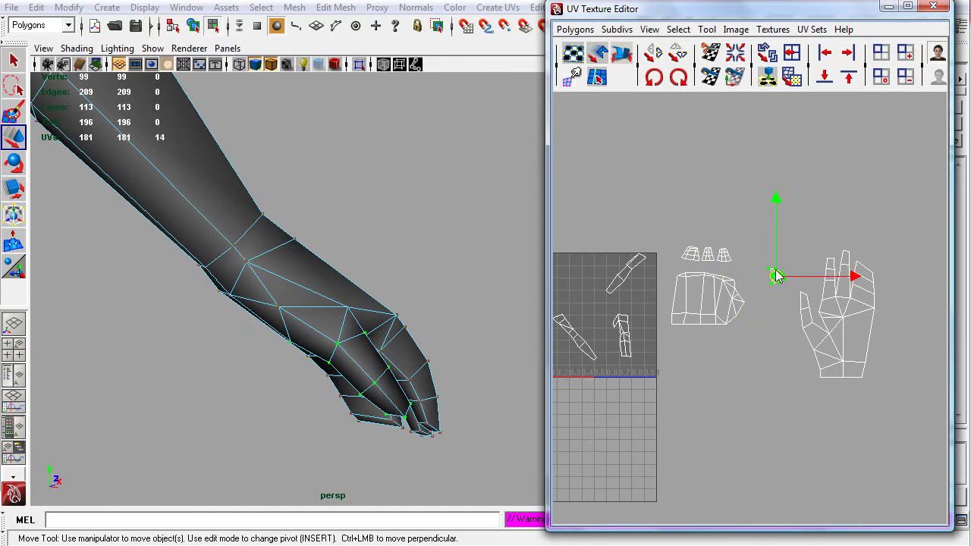
left_click_drag(777, 276, 755, 289)
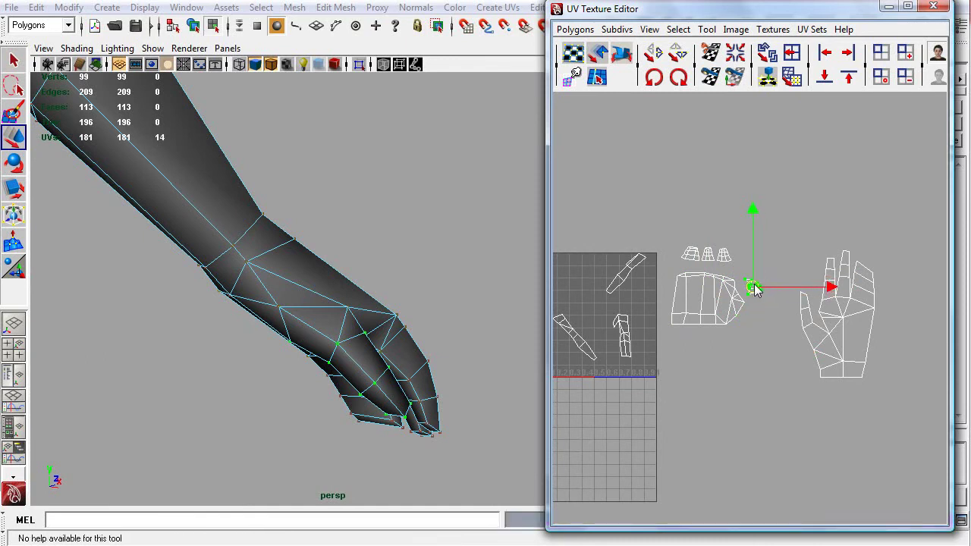
left_click(775, 346)
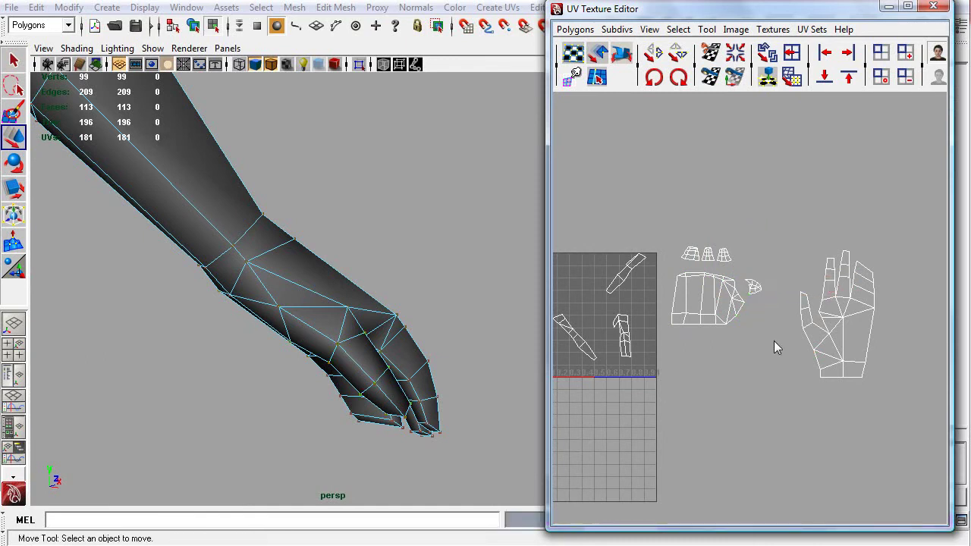
Return to object mode, select the arm mesh and switch the perspective view to textured display
left_click_drag(426, 324, 311, 322, "alt")
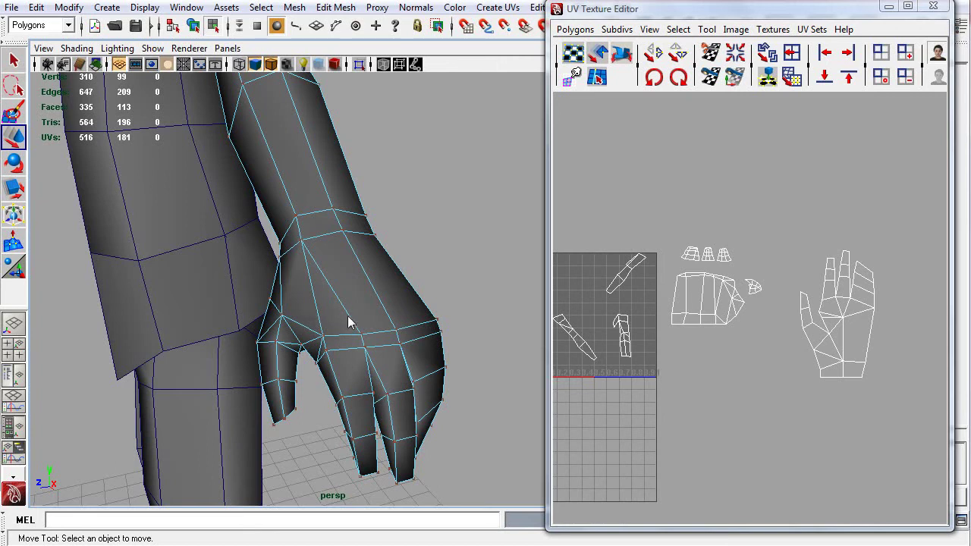
key("F8")
left_click(355, 352)
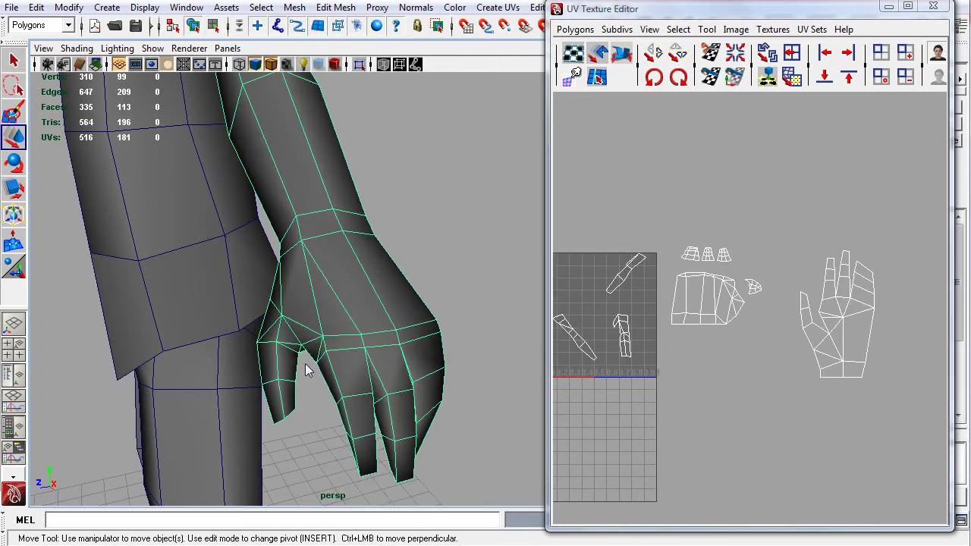
left_click_drag(305, 363, 392, 386, "alt")
mouse_move(288, 342)
left_mouse_down("alt")
mouse_move(352, 331)
mouse_move(233, 343)
left_mouse_up("alt")
key("6")
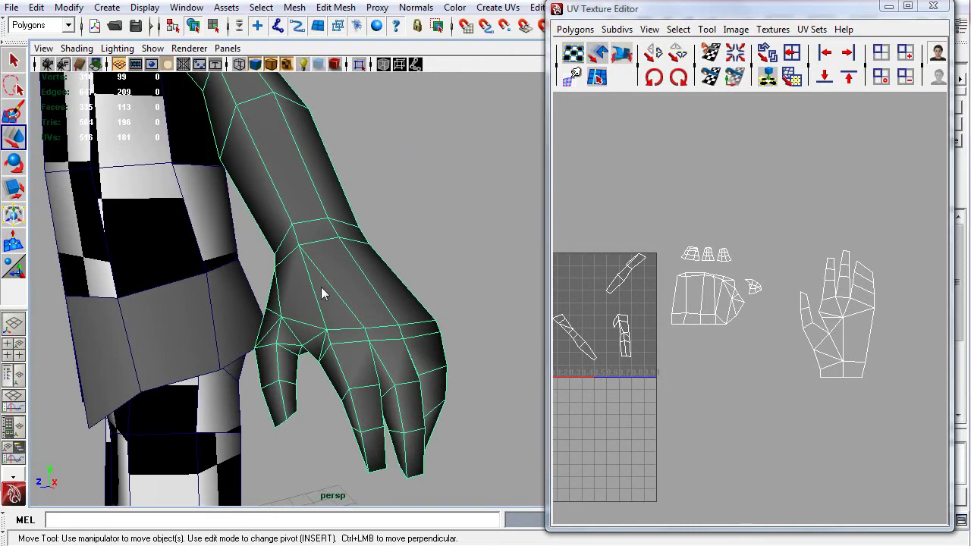
Assign the existing checker material to the arm mesh
right_click_drag(322, 294, 322, 325)
right_click_drag(324, 275, 455, 545)
left_click(448, 313)
left_click(393, 317)
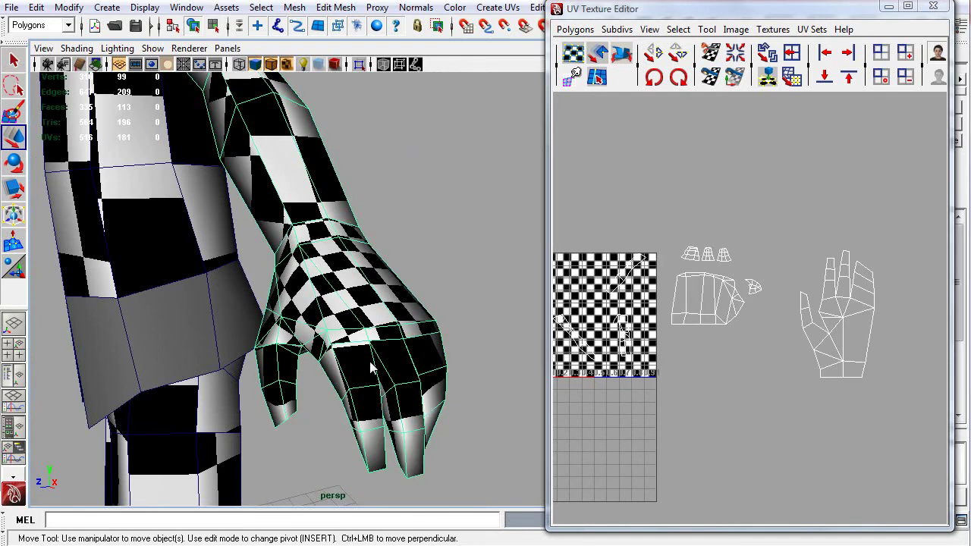
Inspect the checker pattern on the hand, thumb and fingers from several angles for stretching and scale differences
left_click_drag(371, 365, 297, 413, "alt")
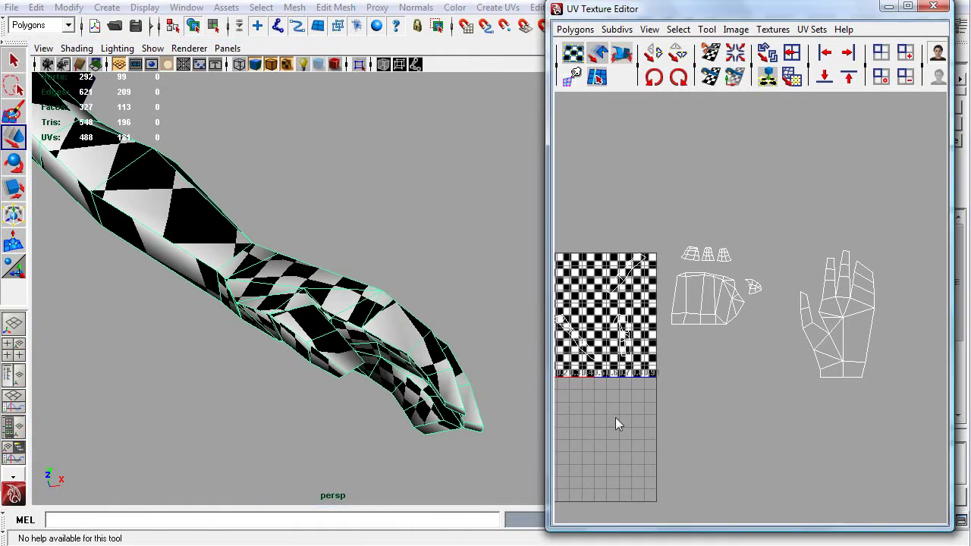
left_click_drag(474, 279, 432, 383, "alt")
right_click_drag(489, 350, 473, 310, "alt")
left_click_drag(472, 310, 396, 331, "alt")
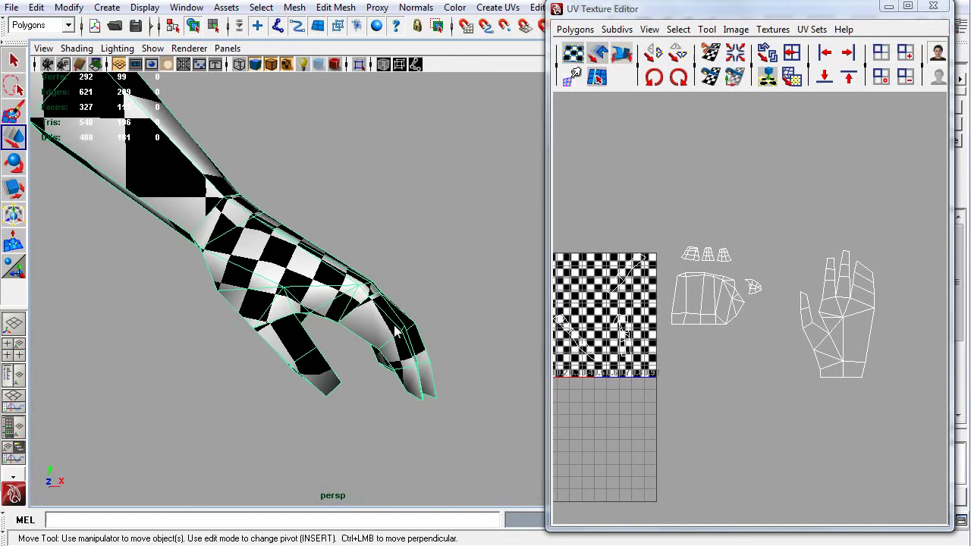
left_click_drag(304, 353, 295, 383, "alt")
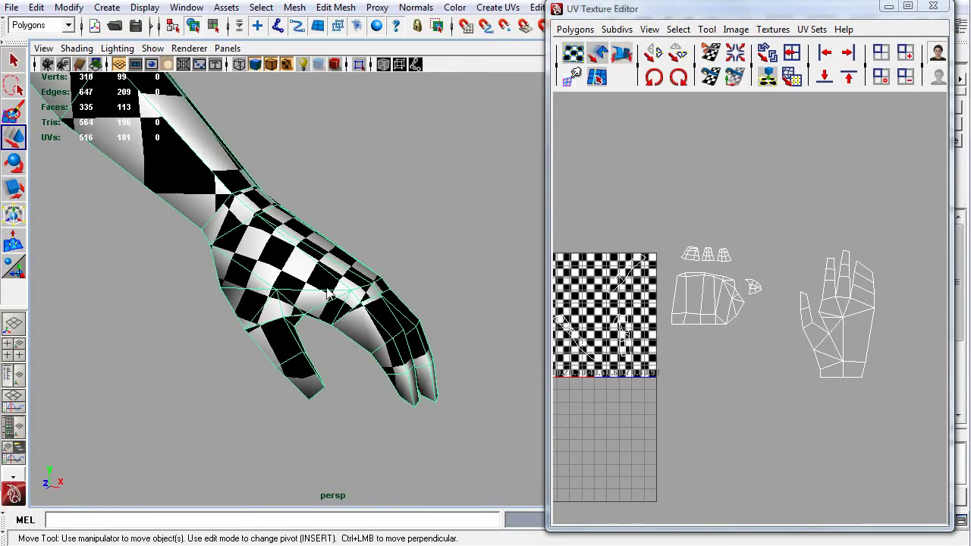
left_click_drag(357, 282, 376, 357, "alt")
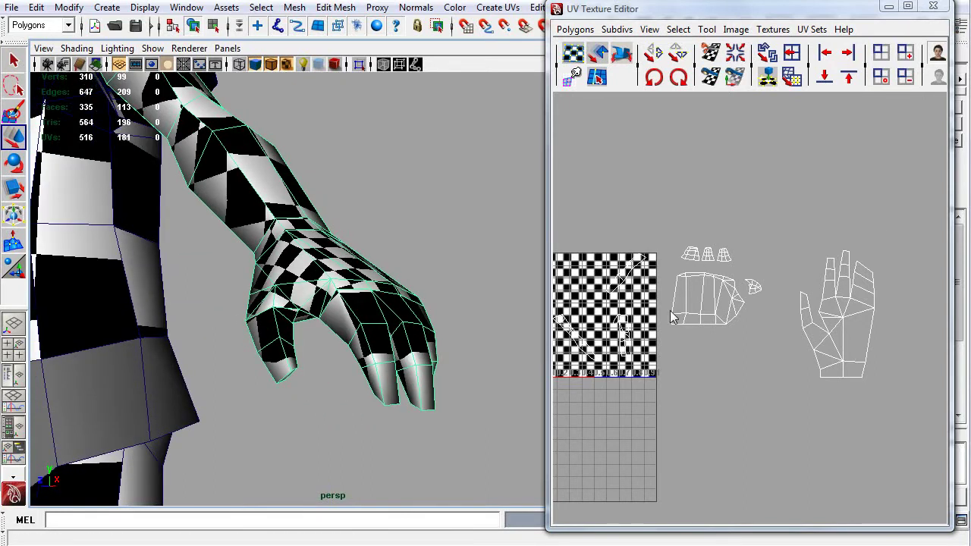
Rotate the widest finger shell slightly and scale it up until its checkers match those on the back of the hand
scroll(709, 317, "up", 2)
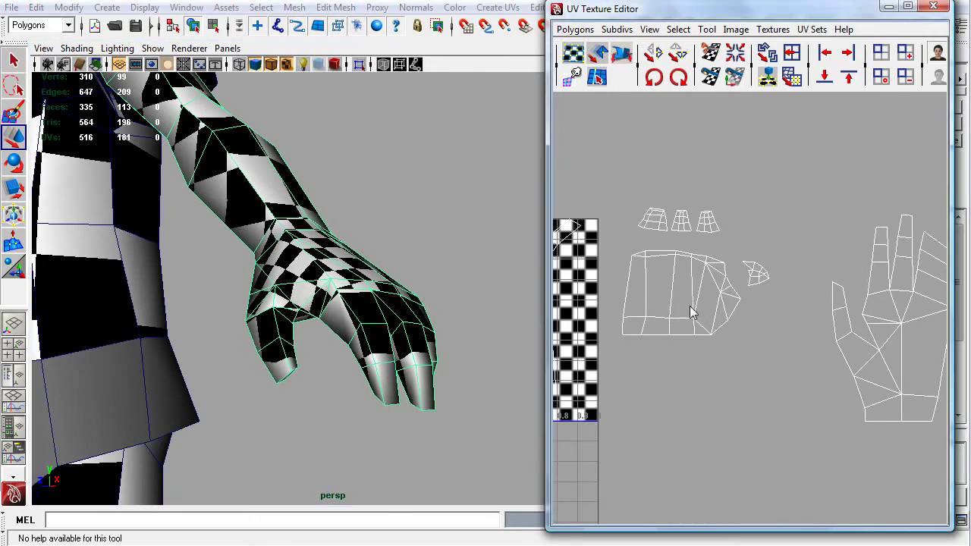
scroll(713, 304, "up", 2)
key("F12")
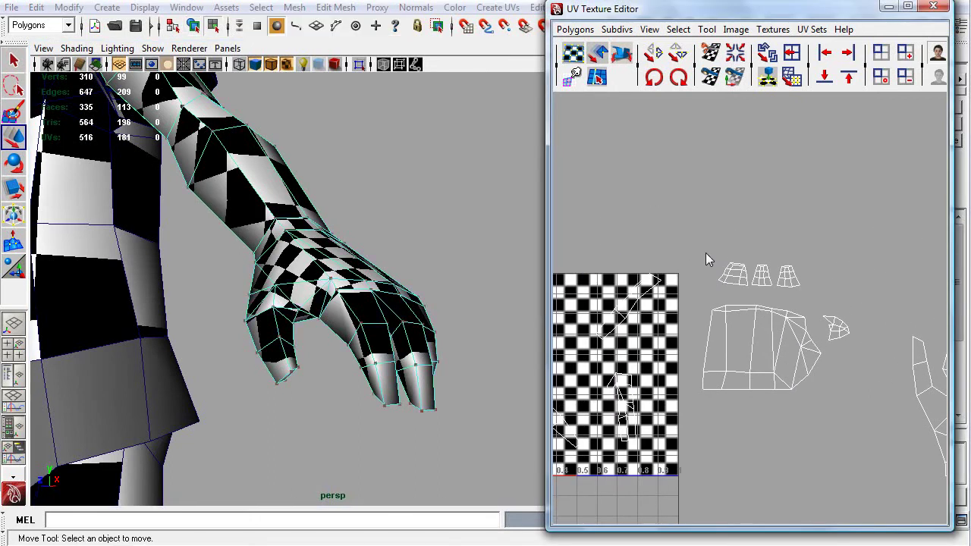
left_click_drag(700, 234, 749, 293)
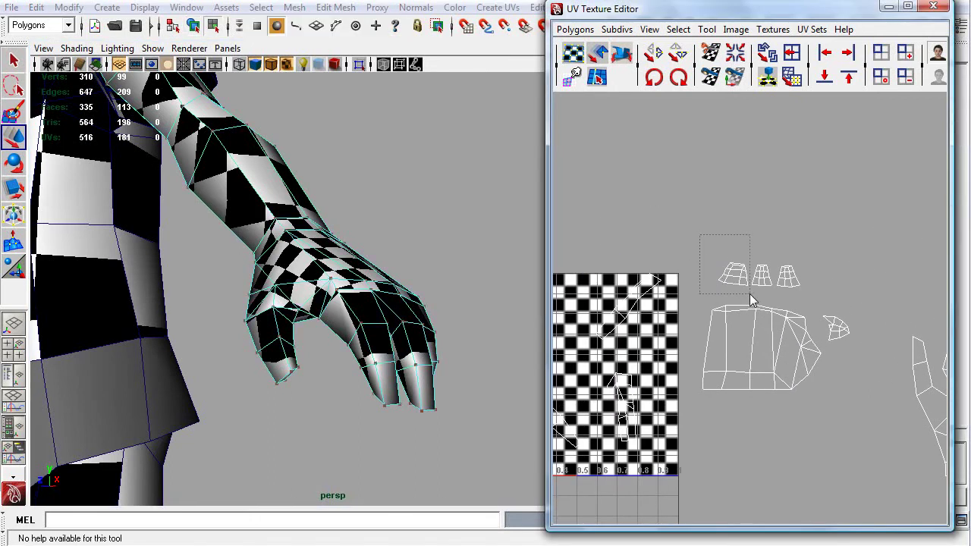
key("w")
key("e")
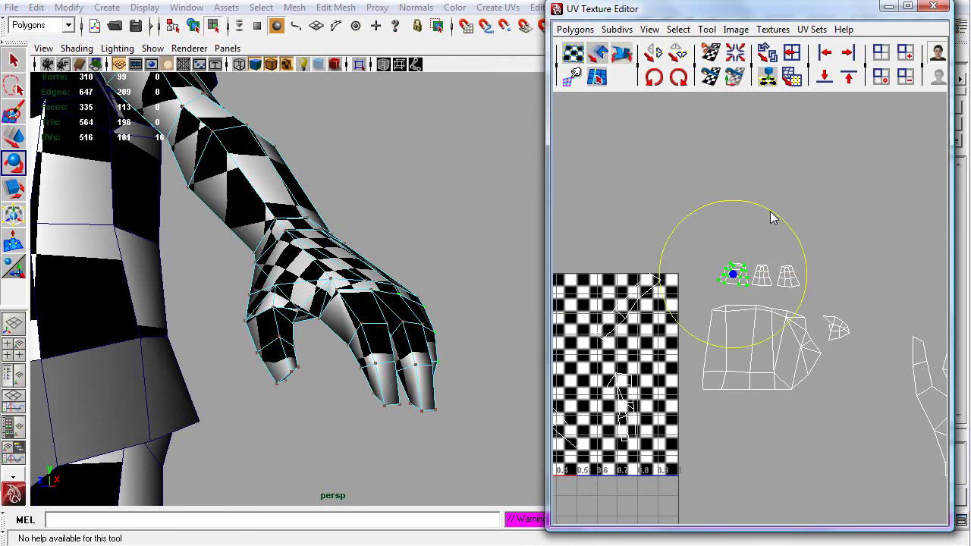
mouse_move(771, 212)
left_mouse_down()
mouse_move(738, 203)
mouse_move(758, 215)
left_mouse_up()
key("r")
left_click_drag(734, 274, 831, 258)
left_click_drag(264, 329, 213, 378, "alt")
Move the enlarged finger shell up and away from the two smaller finger shells
key("w")
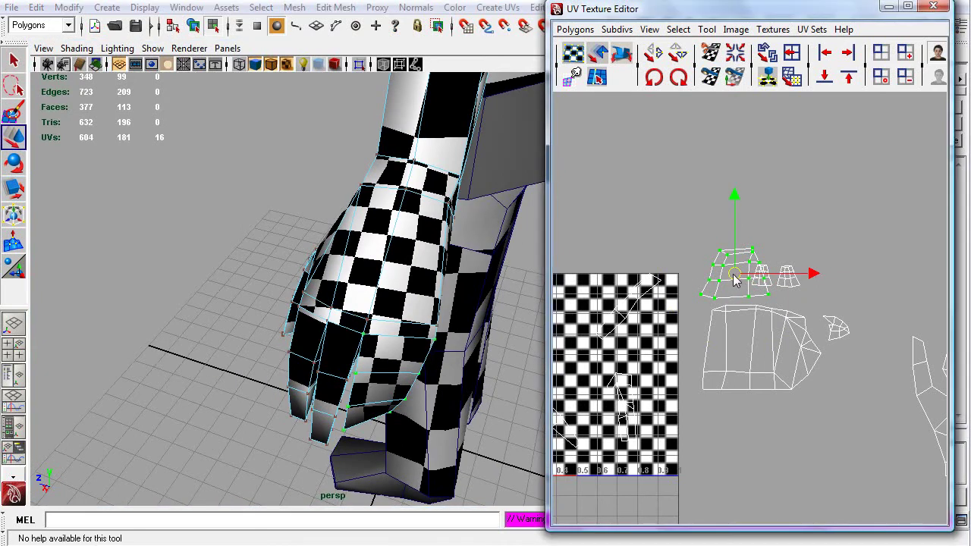
left_click_drag(734, 280, 733, 281)
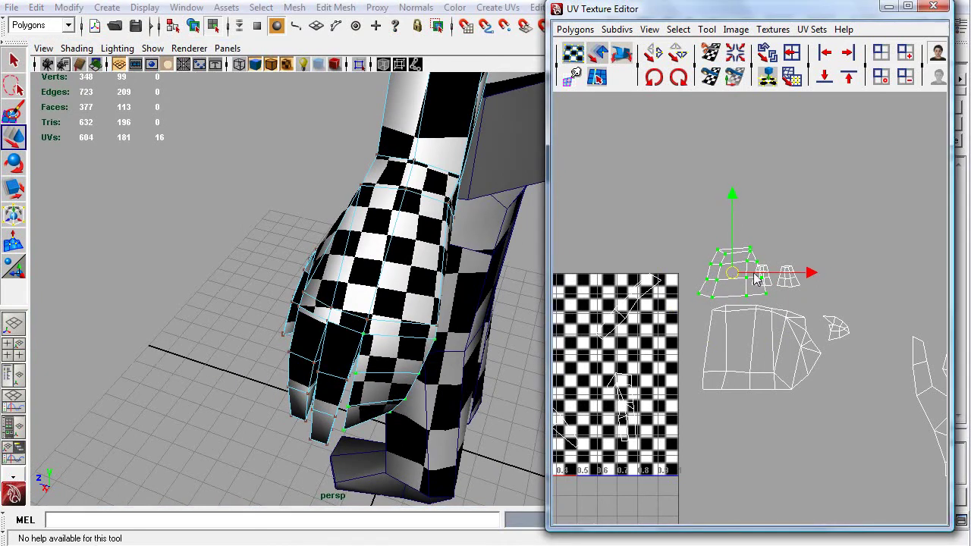
key("r")
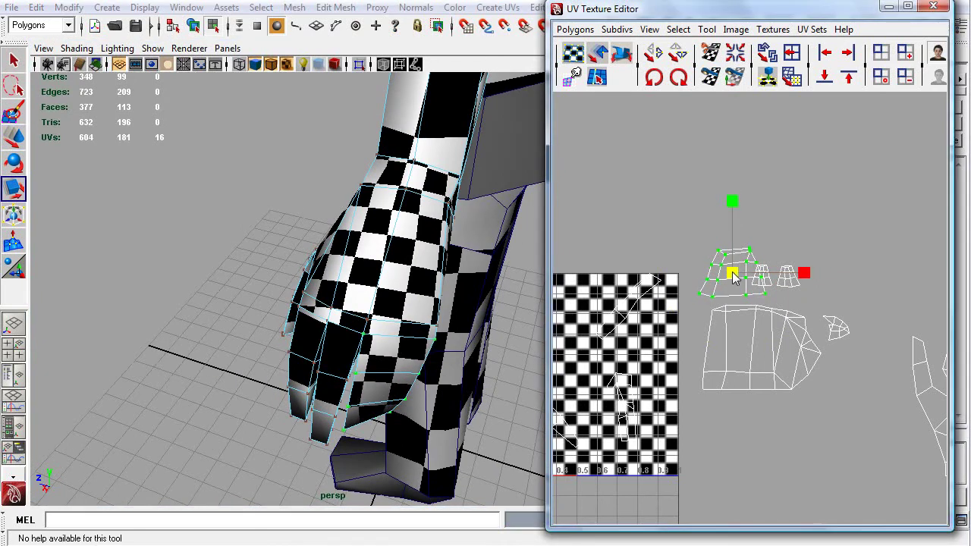
key("w")
left_click_drag(751, 278, 713, 220)
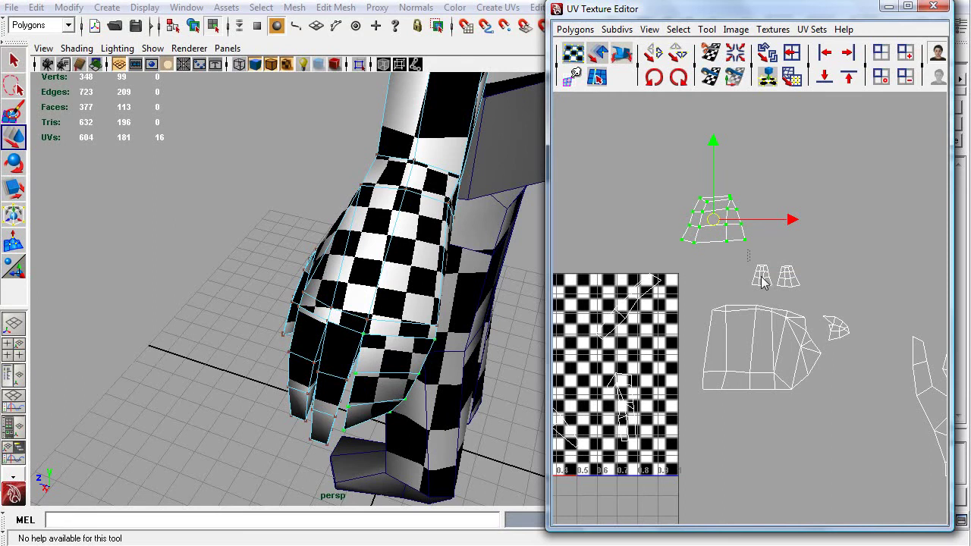
Scale up the middle finger shell until its checkers match the size of those on the back of the hand
left_click_drag(749, 257, 776, 301)
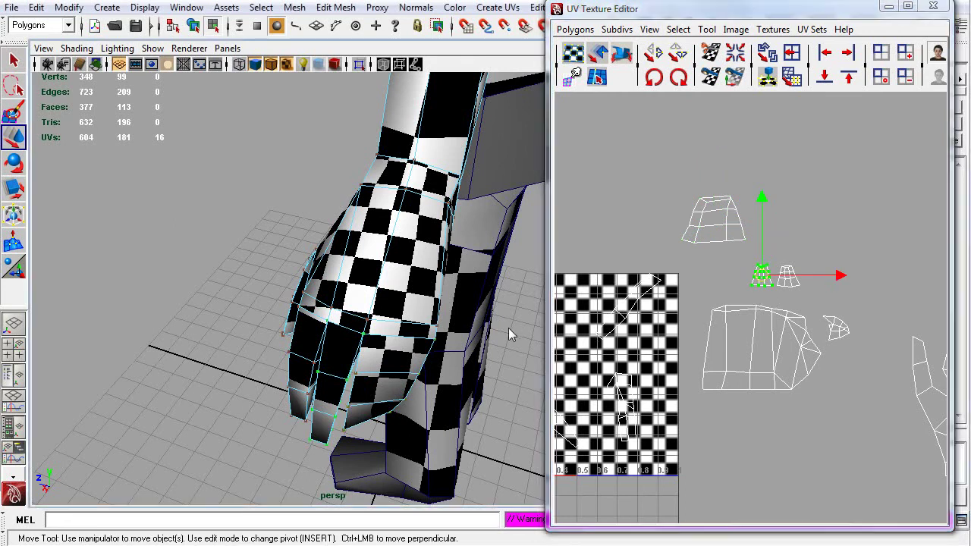
key("r")
left_click_drag(762, 276, 925, 251)
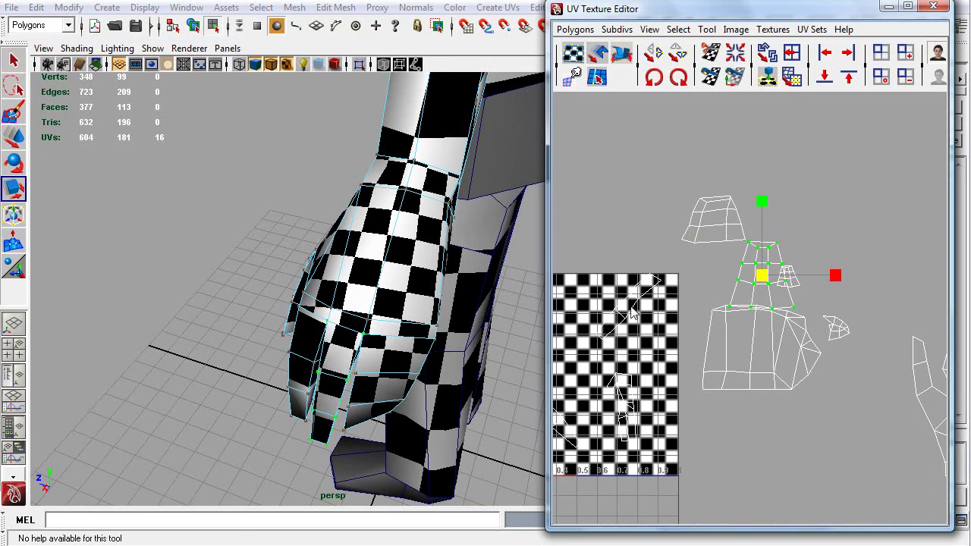
Move the middle finger shell off the back-of-hand shell and check its checkers from the palm and back of the hand
left_click_drag(469, 351, 469, 208, "alt")
key("w")
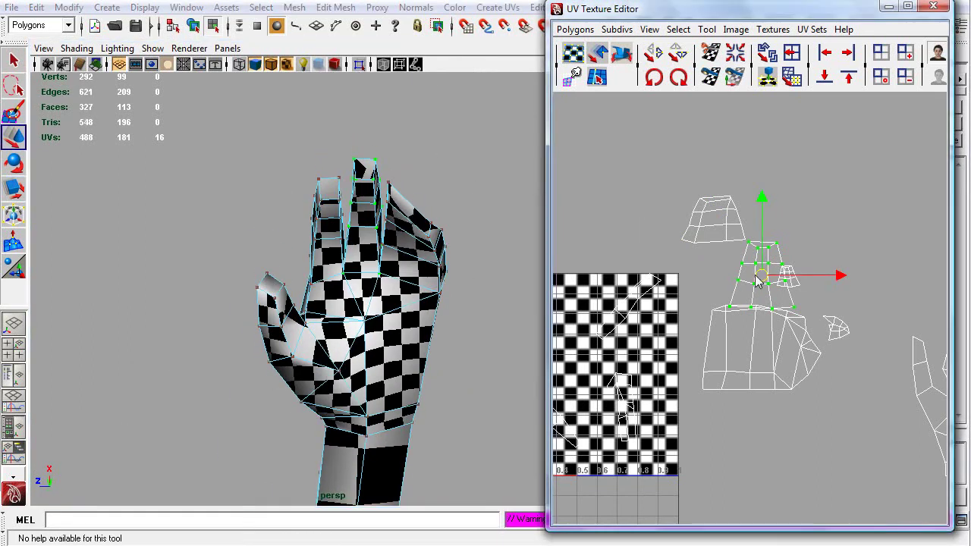
left_click_drag(756, 281, 747, 255)
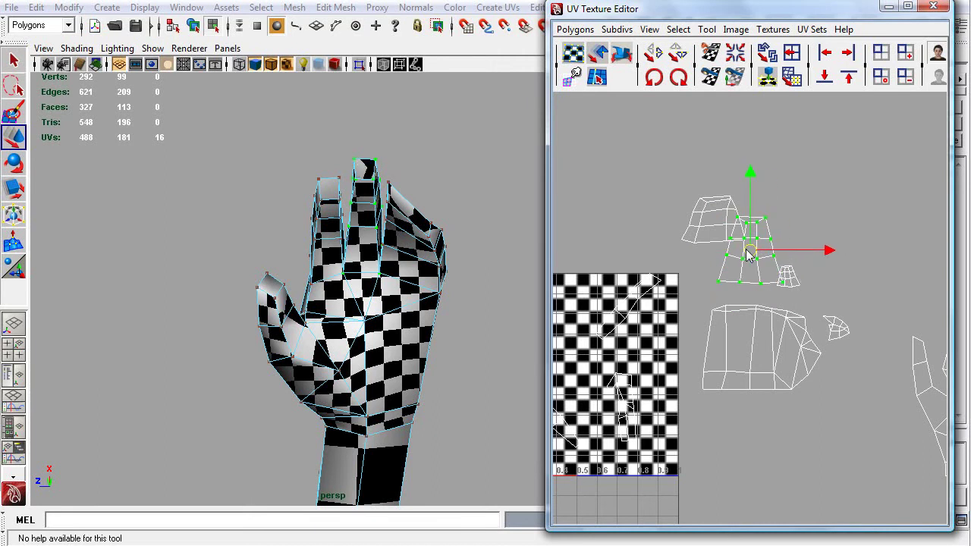
left_click_drag(466, 255, 524, 257, "alt")
left_click_drag(750, 251, 778, 260)
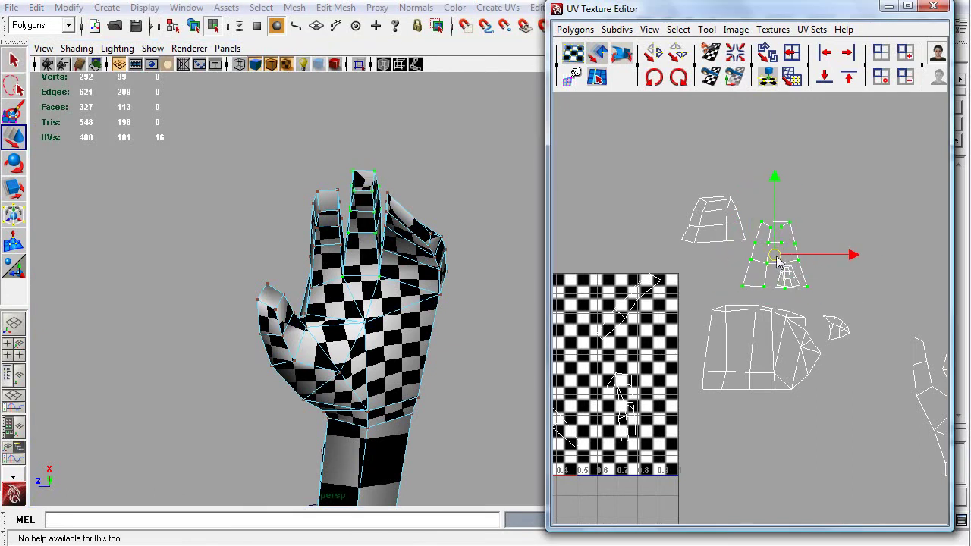
mouse_move(455, 364)
left_mouse_down("alt")
mouse_move(439, 380)
mouse_move(458, 393)
mouse_move(448, 395)
mouse_move(449, 366)
mouse_move(463, 349)
left_mouse_up("alt")
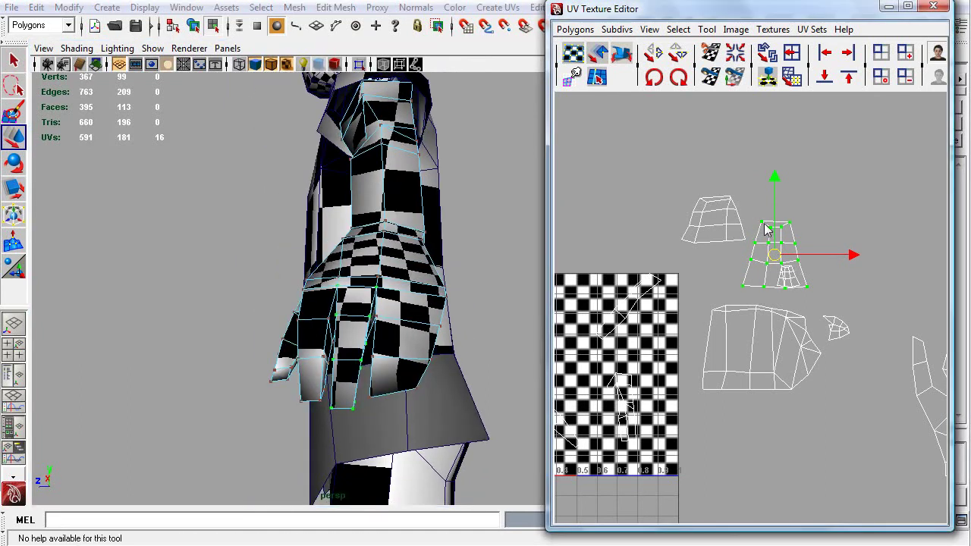
middle_click_drag(655, 292, 664, 240, "alt")
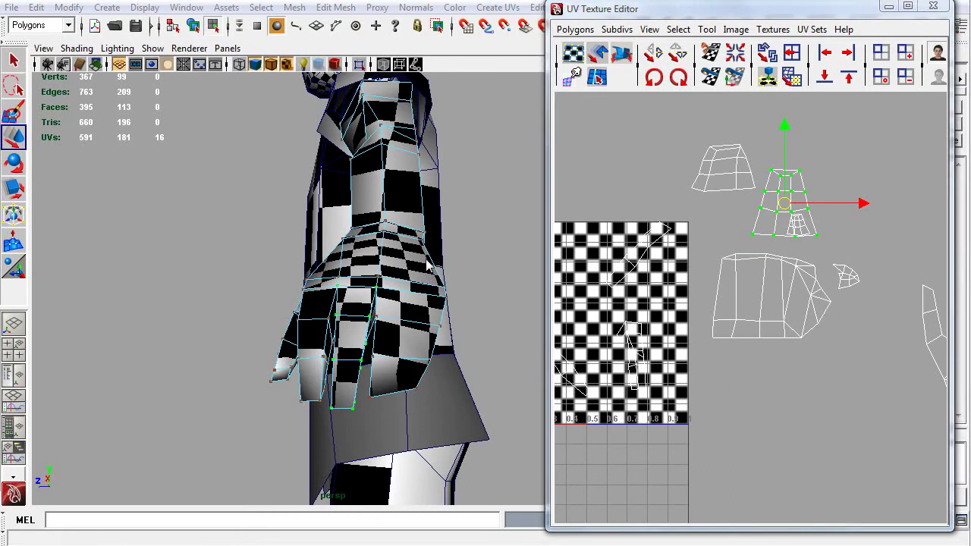
Move the middle finger shell up beside the widest finger shell, clear of the smallest one
left_click_drag(434, 364, 400, 243, "alt")
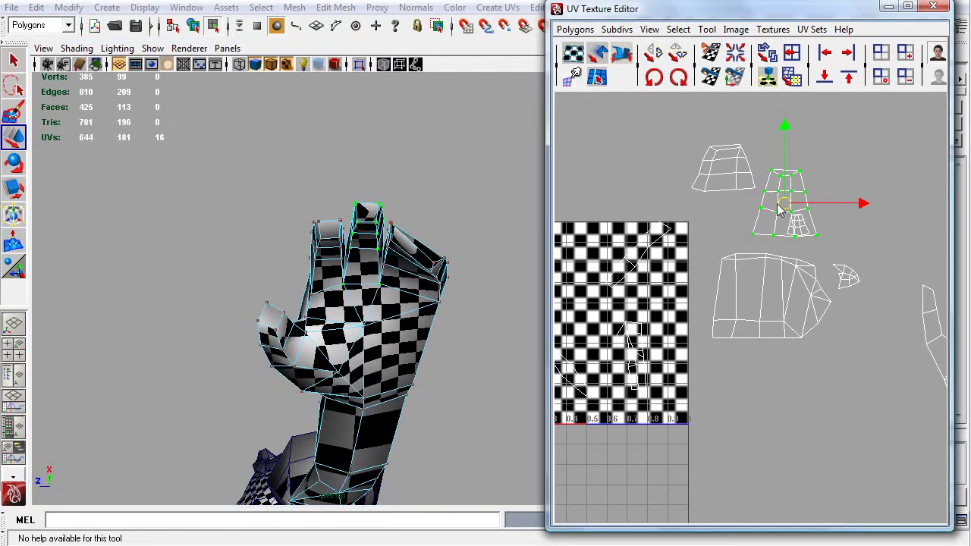
left_click_drag(786, 206, 792, 163)
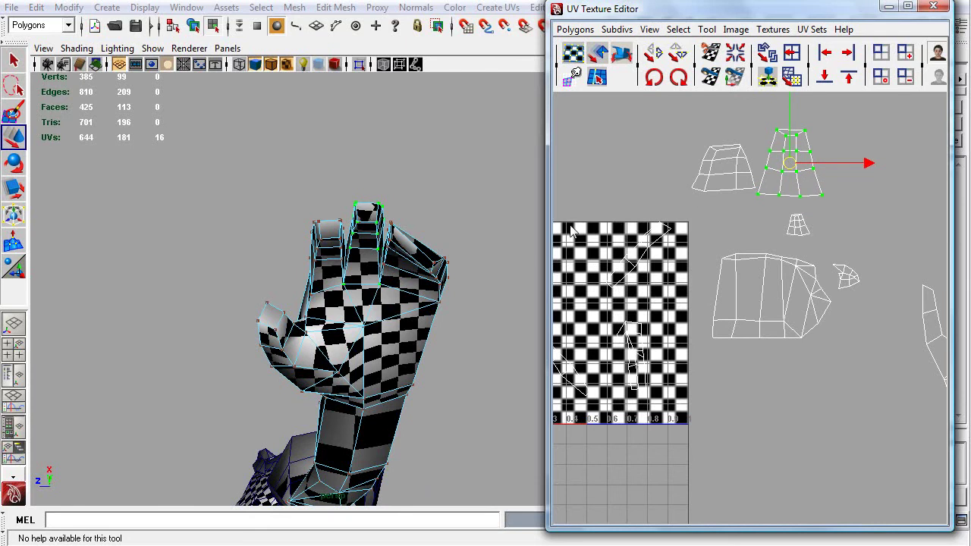
left_click_drag(400, 258, 450, 377, "alt")
left_click_drag(791, 160, 785, 167)
Select the whole back-of-hand shell and shift it slightly right beneath the smallest finger shell
left_click_drag(706, 256, 803, 378)
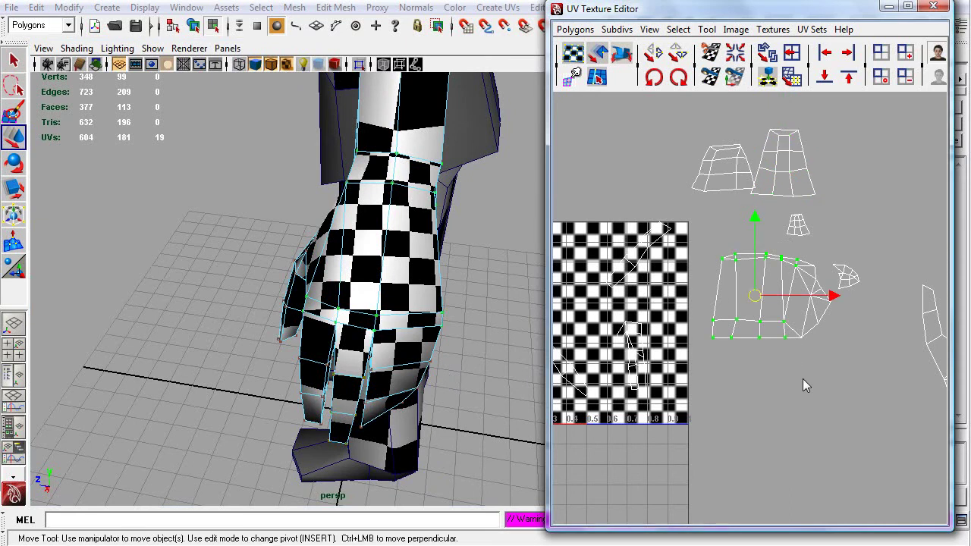
key("shift+period")
key("shift+period")
left_click_drag(775, 298, 798, 300)
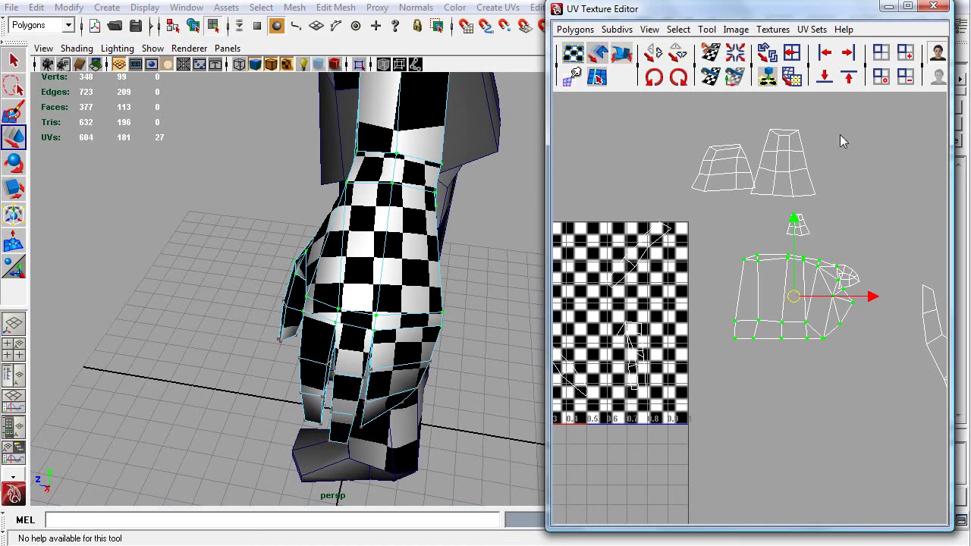
Scale the middle finger shell down slightly and align it beside the widest finger shell
left_click_drag(836, 121, 794, 174)
key("shift+period")
key("r")
key("w")
Scale up the smallest finger shell to match the hand's checkers and place it in a row with the other two finger shells
left_click_drag(760, 206, 848, 244)
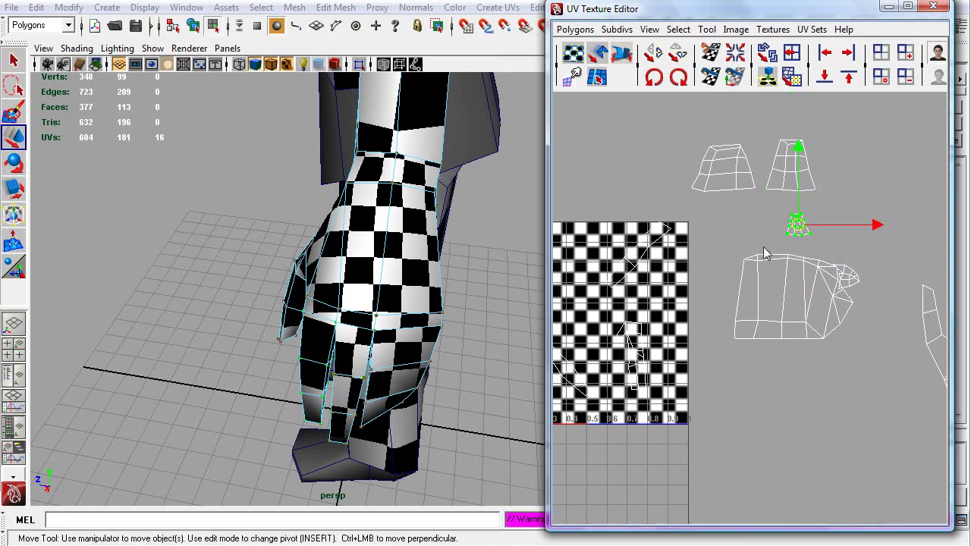
left_click_drag(296, 307, 325, 288, "alt")
middle_click_drag(325, 288, 289, 285, "alt")
left_click_drag(292, 291, 434, 272, "alt")
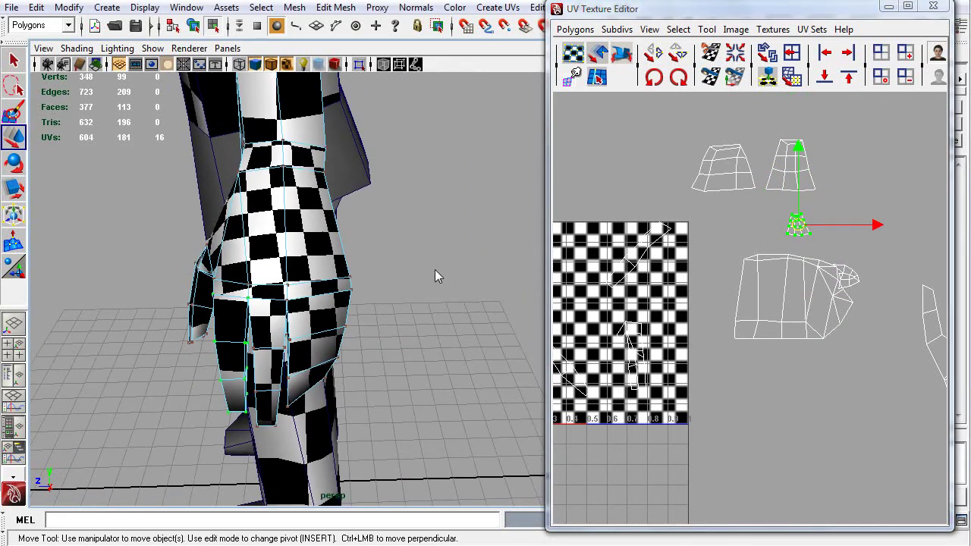
key("e")
key("r")
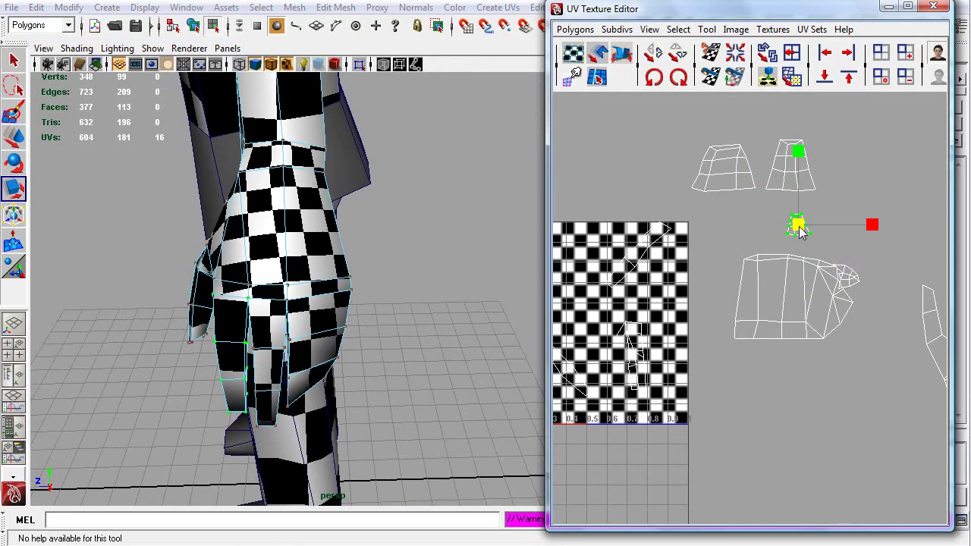
left_click_drag(799, 232, 932, 184)
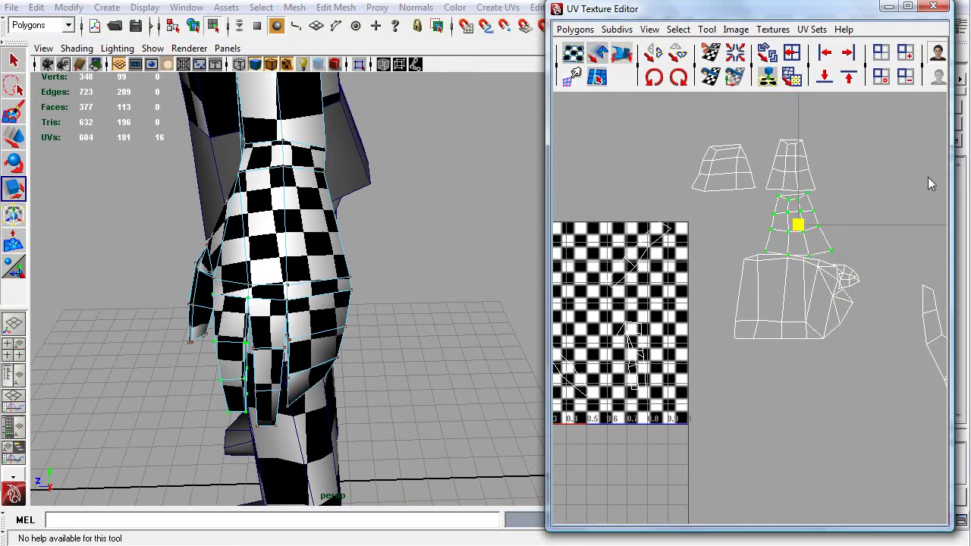
key("ctrl+z")
key("w")
left_click_drag(799, 228, 845, 175)
Move the whole back-of-hand shell left, clear of the small thumb shell
left_click_drag(869, 240, 727, 364)
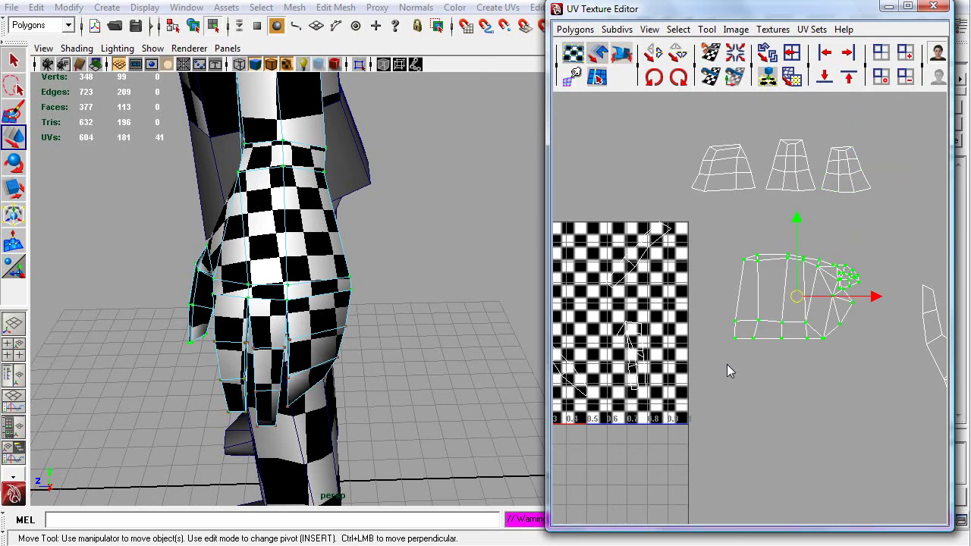
left_click_drag(835, 360, 767, 297)
key("shift+period")
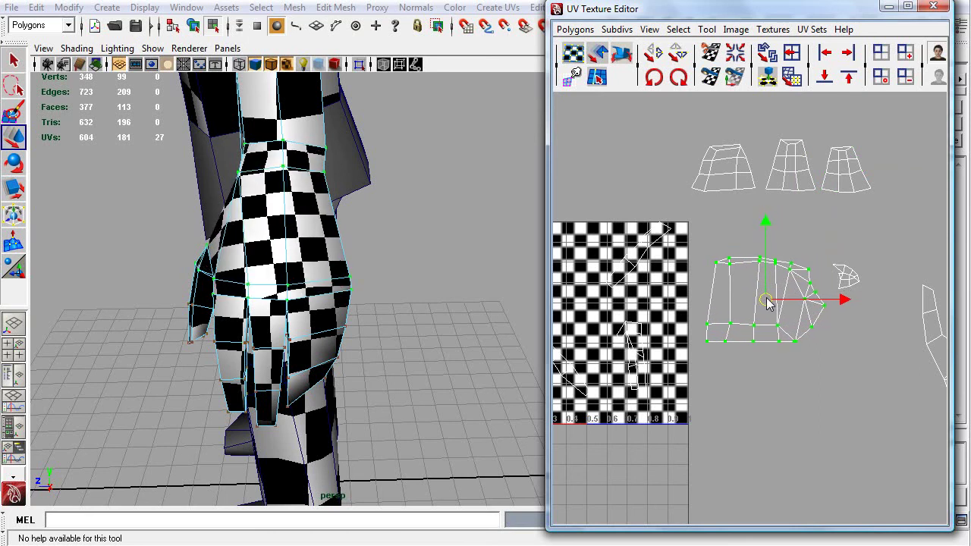
Bring the third finger shell beside the back-of-hand shell, fine-tune its scale, and return it to the finger row
left_click_drag(822, 198, 757, 220)
key("r")
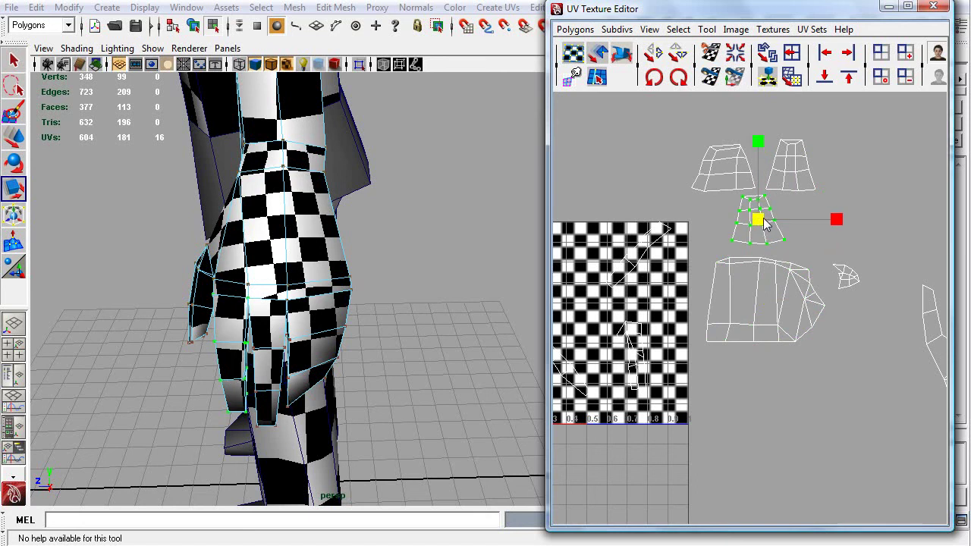
key("w")
left_click_drag(761, 225, 847, 169)
Try rotating the back-of-hand shell counterclockwise to line its checkers up with those on the thumb
left_click_drag(870, 251, 831, 303)
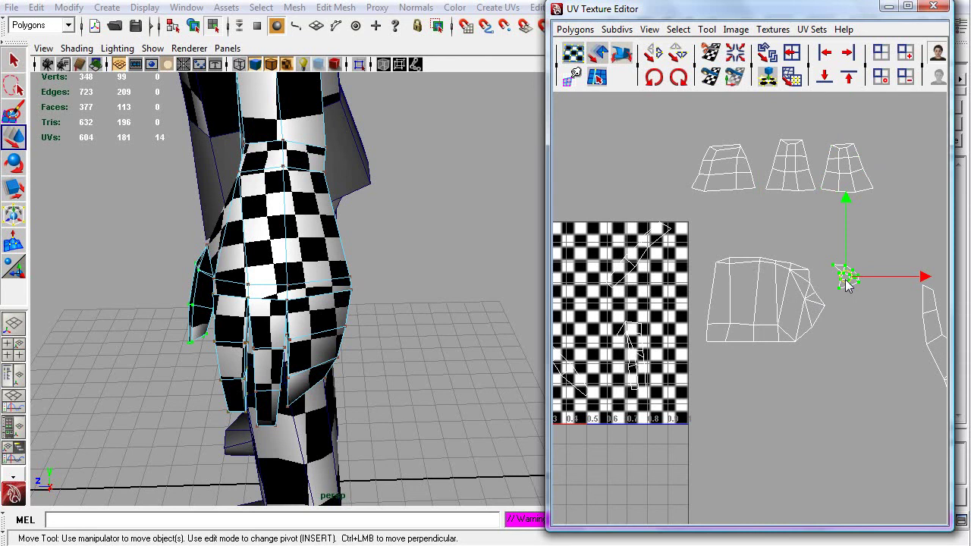
left_click_drag(523, 284, 426, 281, "alt")
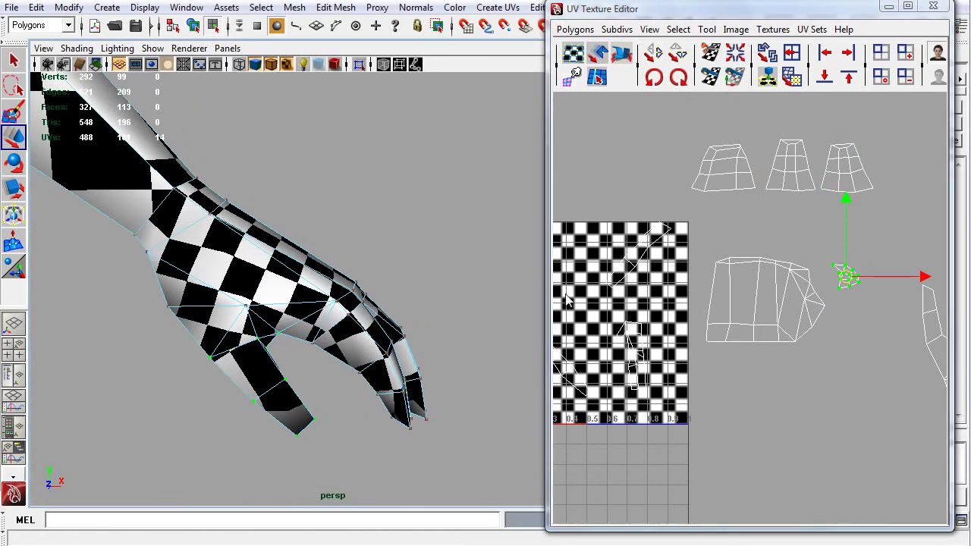
left_click_drag(688, 238, 811, 374)
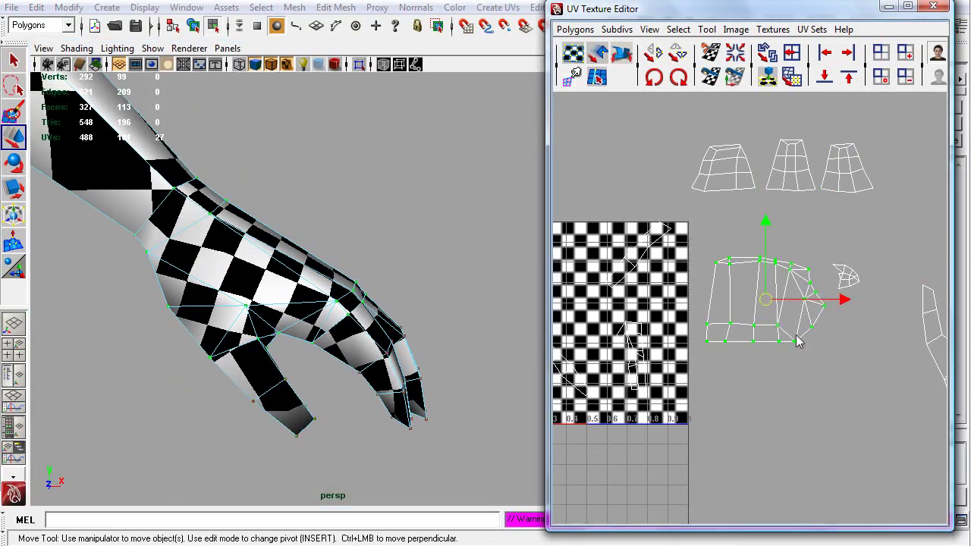
mouse_move(768, 306)
left_mouse_down()
mouse_move(764, 287)
mouse_move(767, 306)
left_mouse_up()
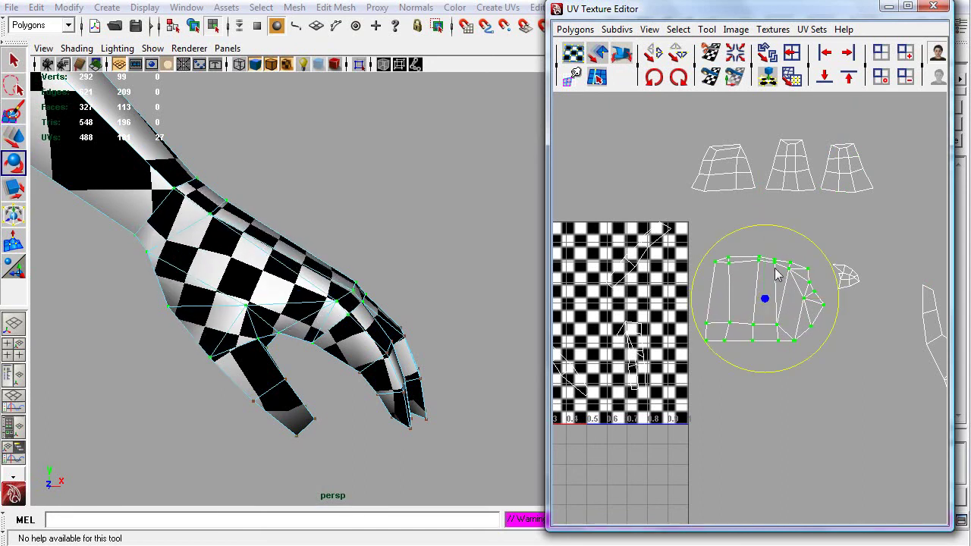
left_click_drag(775, 233, 737, 246)
key("w")
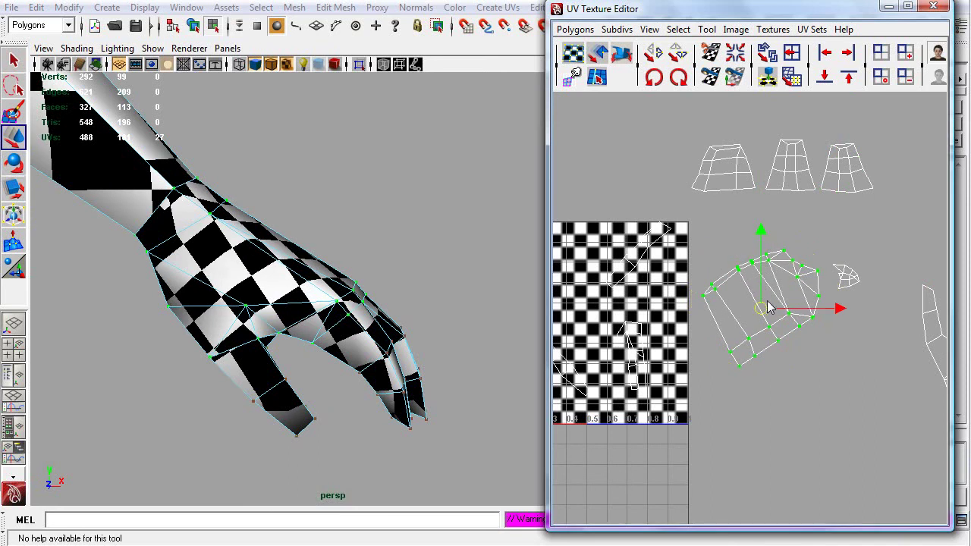
mouse_move(764, 311)
left_mouse_down()
mouse_move(755, 303)
mouse_move(764, 308)
left_mouse_up()
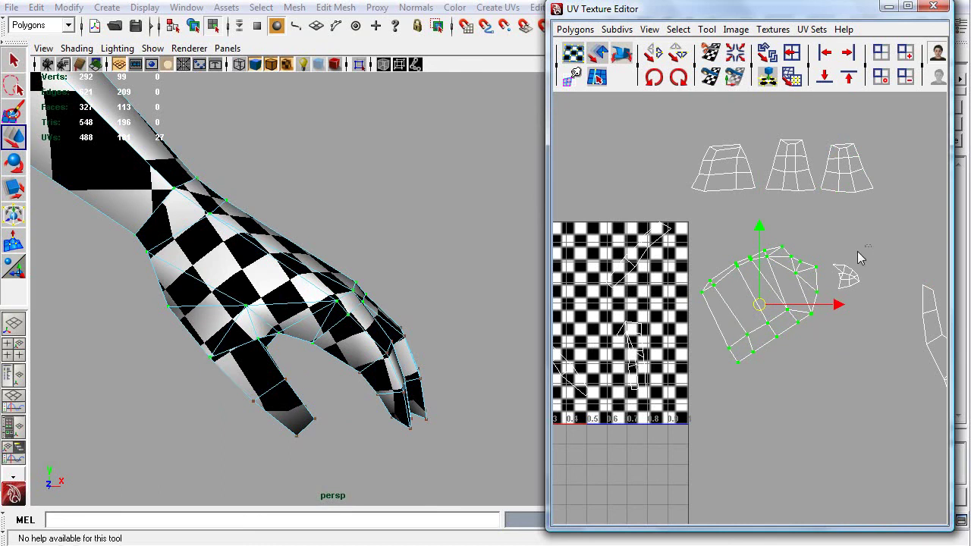
Scale up the thumb shell until its checkers match the back of the hand, and move it down beside that shell
left_click_drag(828, 299, 912, 266)
key("r")
key("w")
mouse_move(853, 275)
left_mouse_down()
mouse_move(849, 283)
mouse_move(860, 280)
mouse_move(850, 280)
left_mouse_up()
key("r")
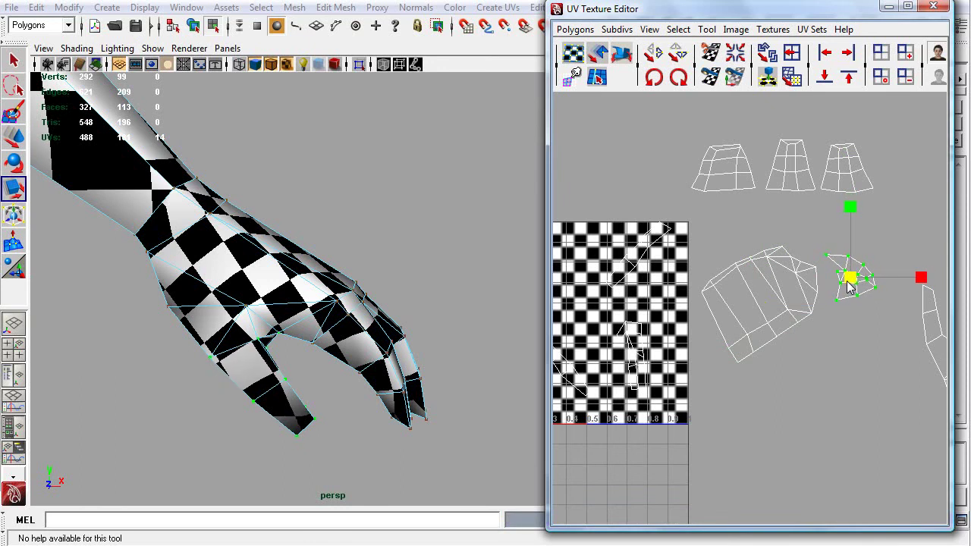
key("w")
left_click_drag(850, 285, 866, 337)
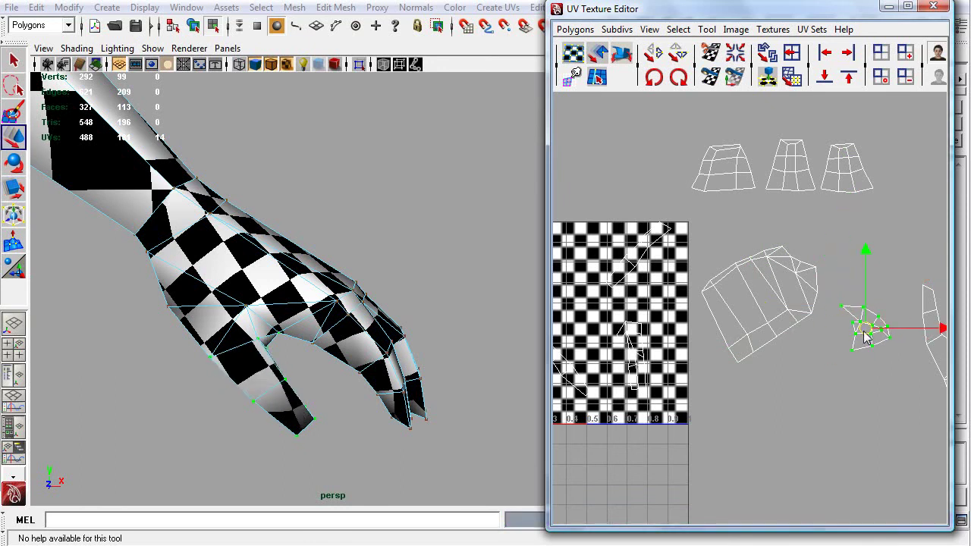
Rotate the back-of-hand shell clockwise until it is level and move it slightly right and down
left_click_drag(839, 238, 661, 418)
key("e")
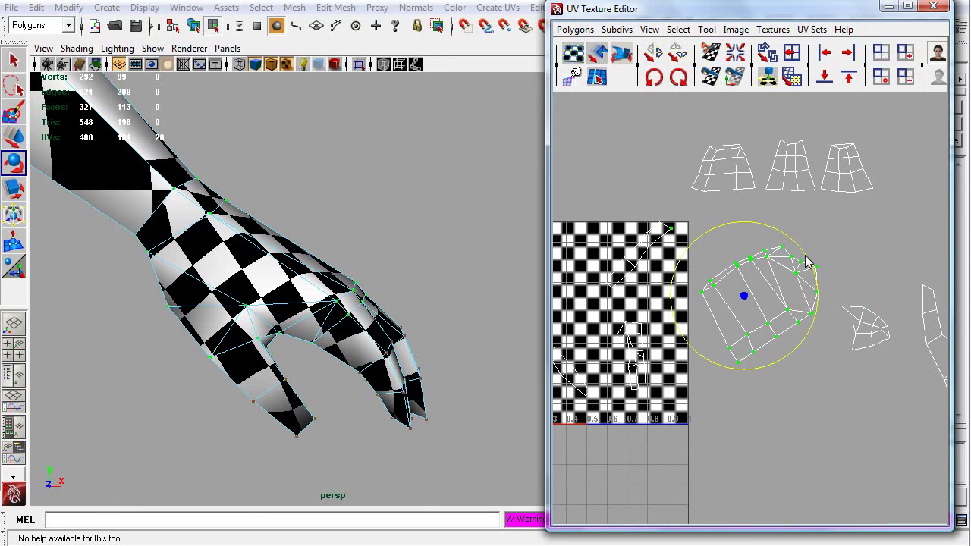
left_click_drag(808, 262, 830, 301)
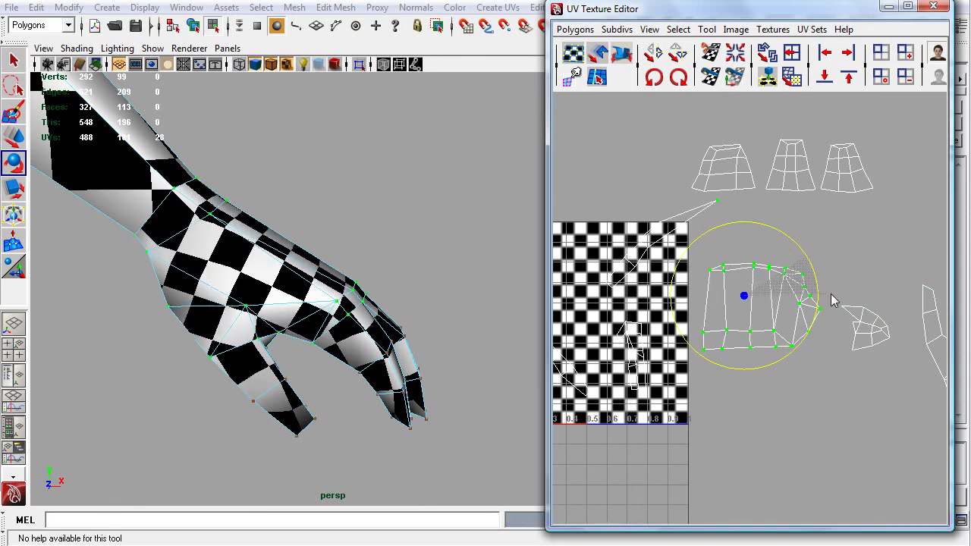
key("w")
left_click_drag(835, 245, 671, 393)
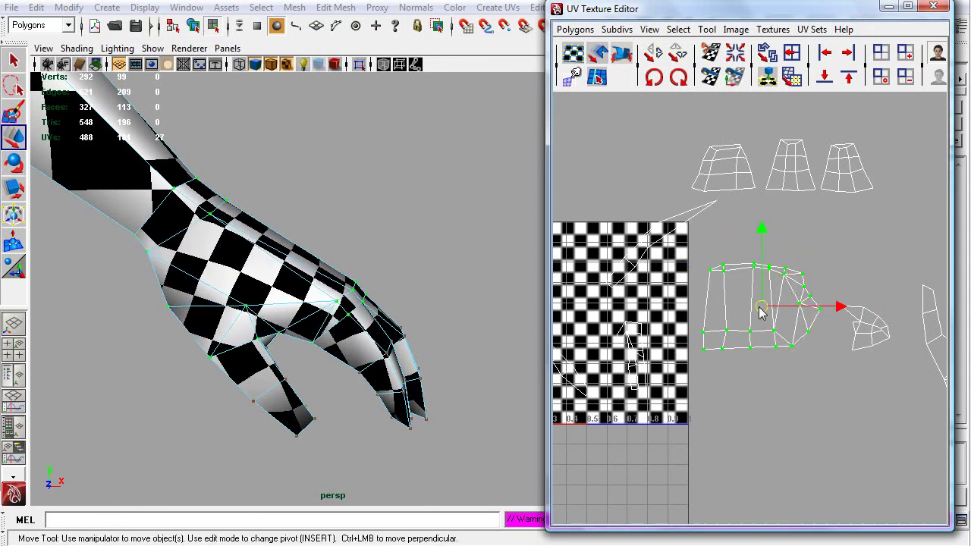
left_click_drag(762, 311, 798, 322)
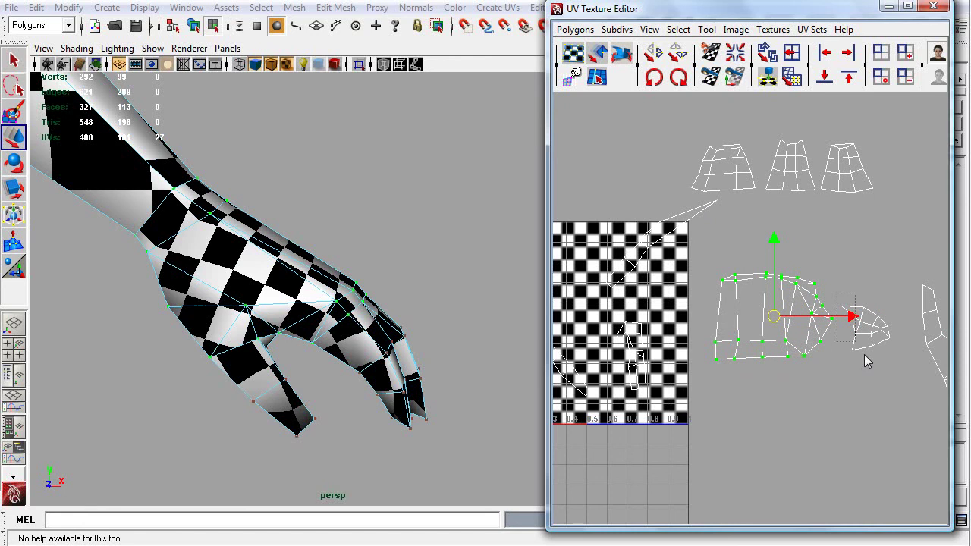
Raise the thumb shell beside the back-of-hand shell and move the three finger shells together closer above them
left_click_drag(867, 361, 860, 298)
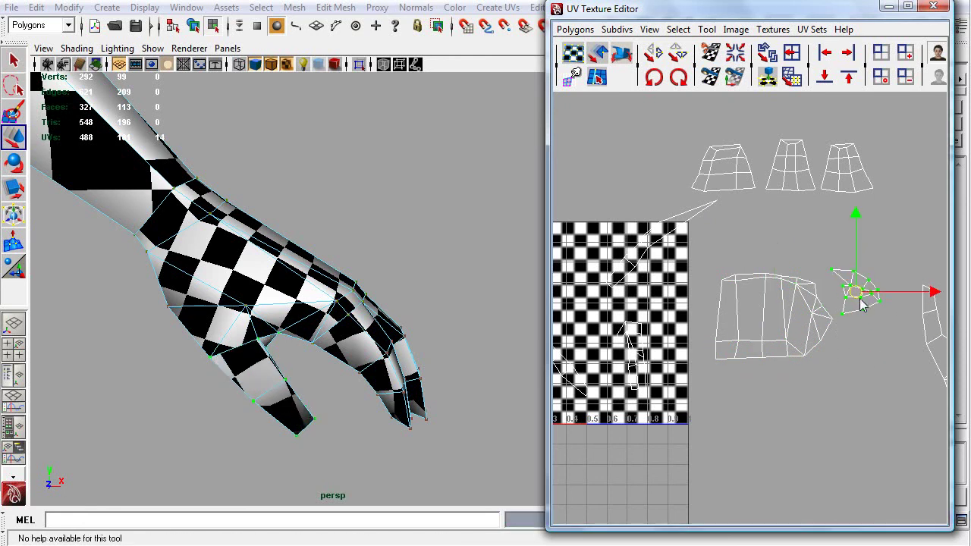
scroll(786, 313, "down", 3)
left_click_drag(708, 184, 852, 244)
left_click_drag(772, 222, 797, 260)
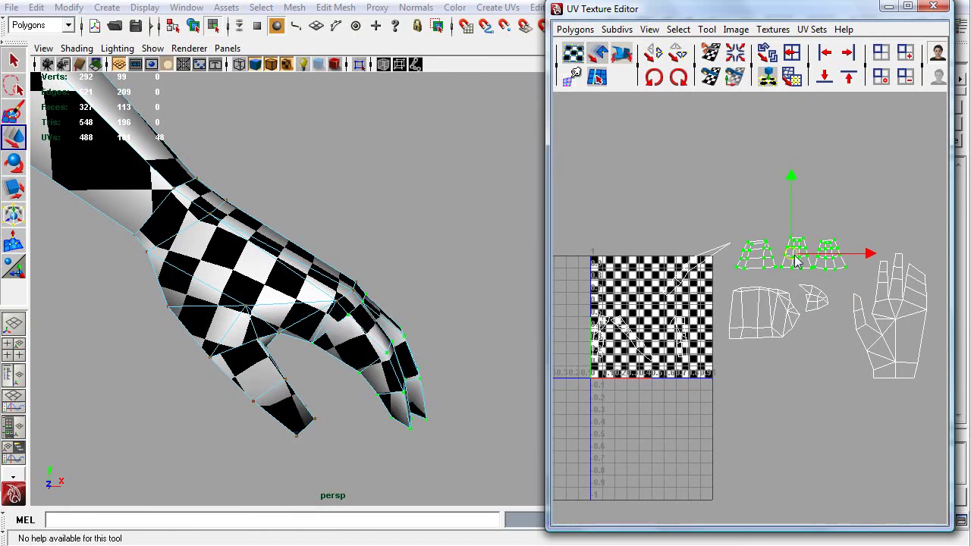
Overlay the palm shell on the back-of-hand shell to compare their sizes, and move it off to the right
left_click_drag(848, 429, 849, 429)
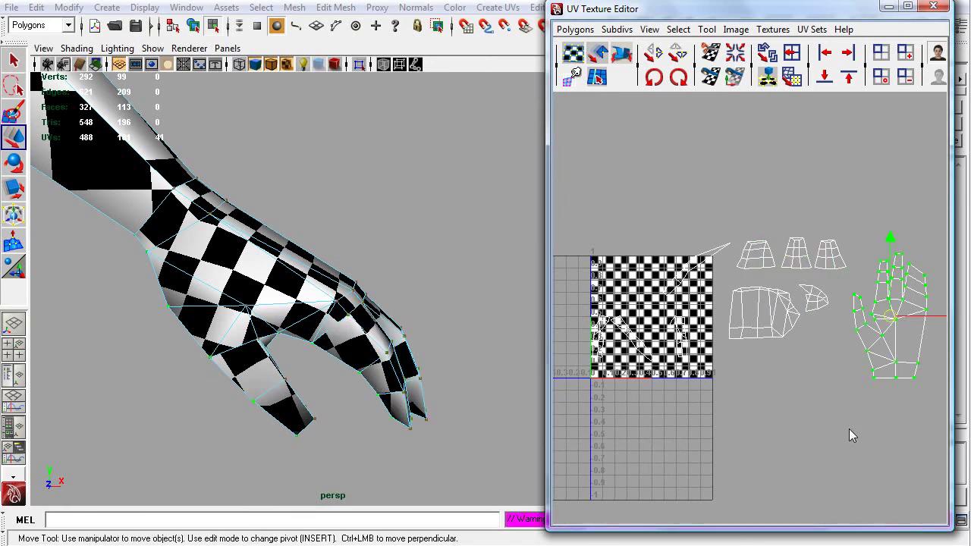
left_click_drag(333, 392, 371, 345, "alt")
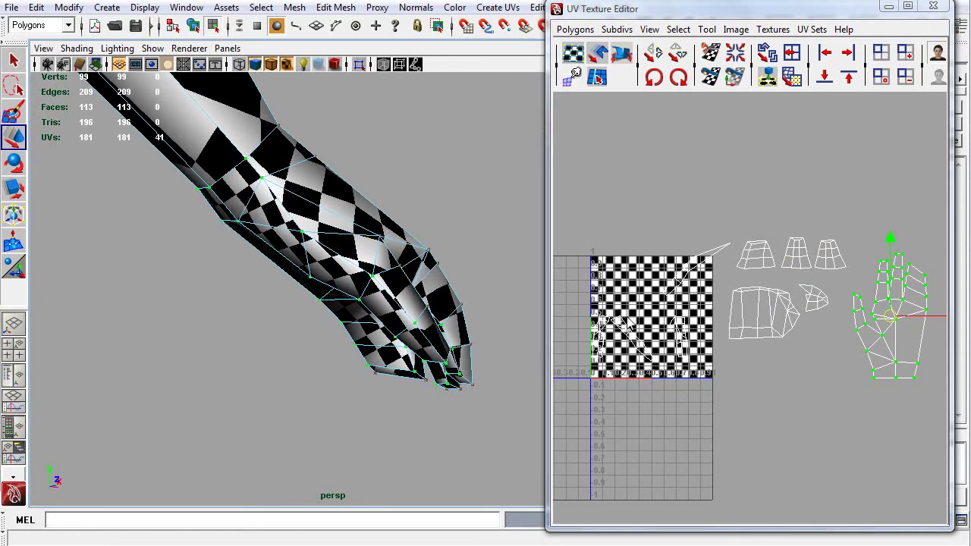
left_click_drag(892, 319, 759, 277)
scroll(752, 401, "up", 5)
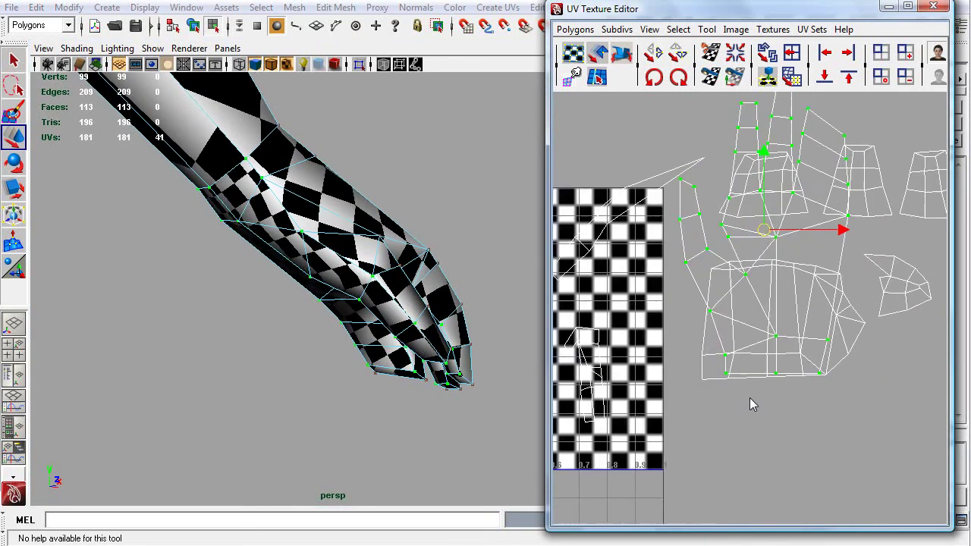
left_click_drag(762, 230, 921, 295)
Scale down the palm shell until its checkers match the back of the hand, and reposition it near the other hand shells
left_click_drag(358, 286, 228, 327, "alt")
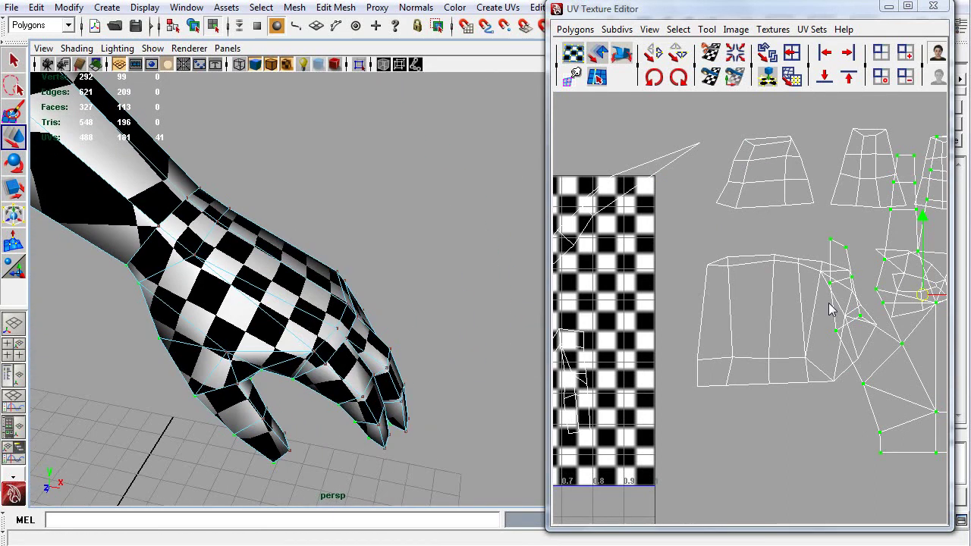
left_click_drag(920, 299, 952, 297)
key("r")
key("w")
key("r")
key("w")
middle_click_drag(890, 333, 858, 342)
scroll(810, 338, "down", 3)
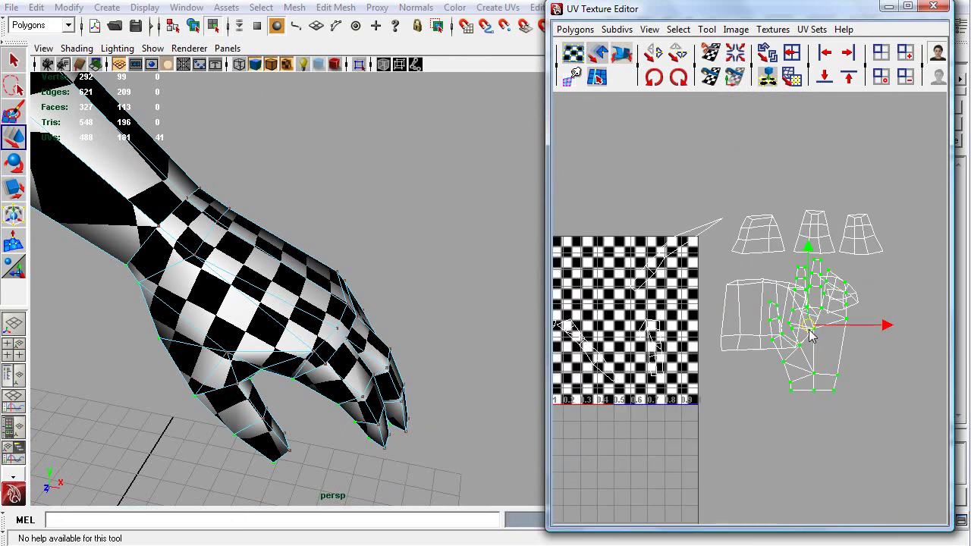
Place the palm shell to the right of the thumb shell, and move all the hand shells together slightly right and down
left_click_drag(812, 336, 922, 299)
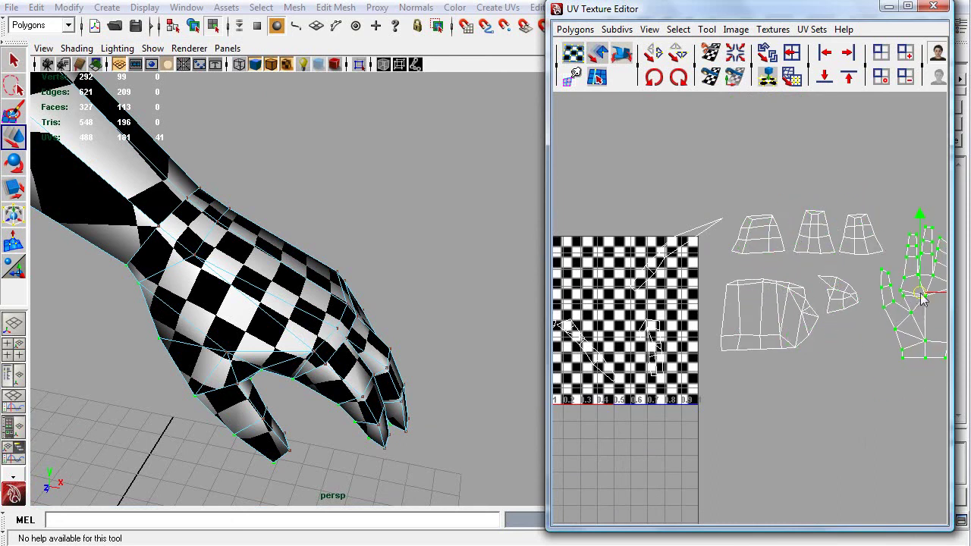
scroll(760, 350, "down", 3)
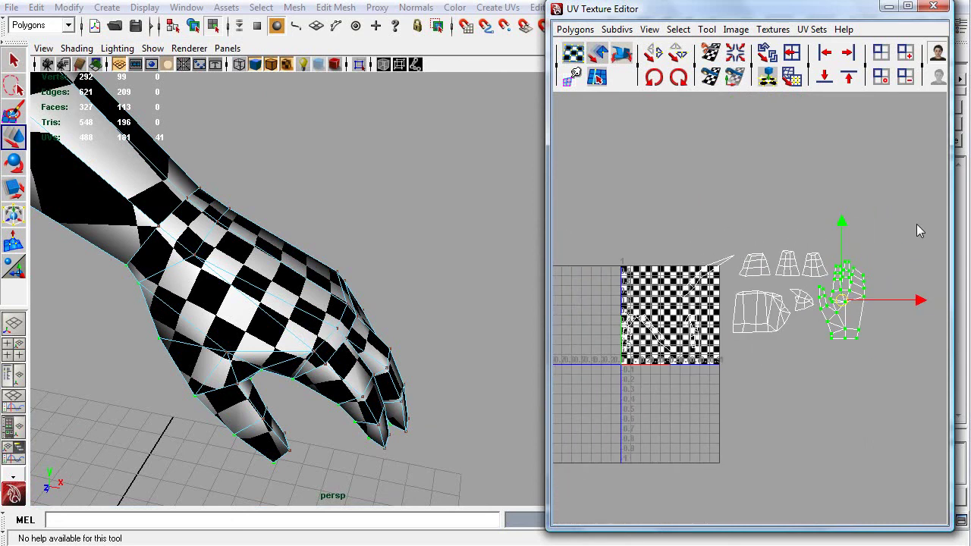
left_click_drag(914, 220, 742, 350)
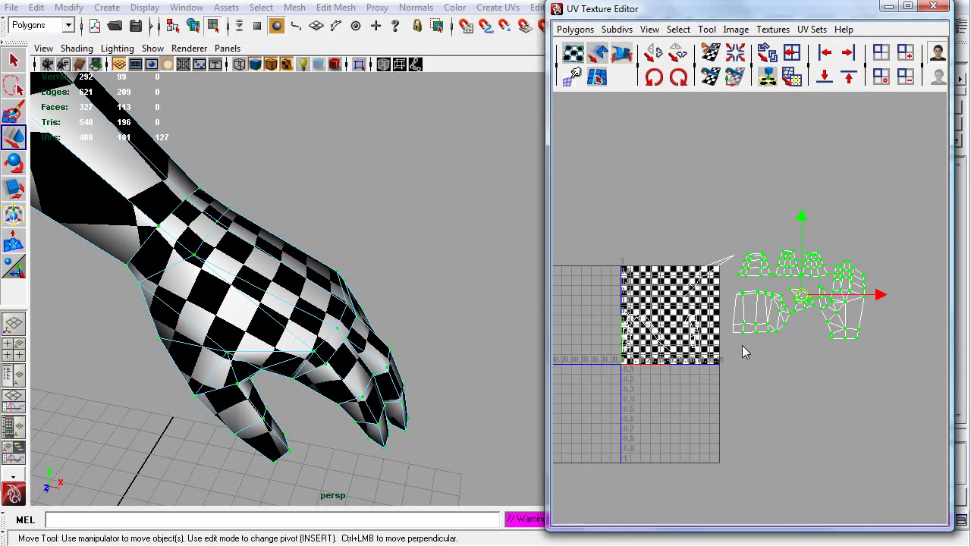
key("shift+period")
left_click_drag(800, 301, 820, 309)
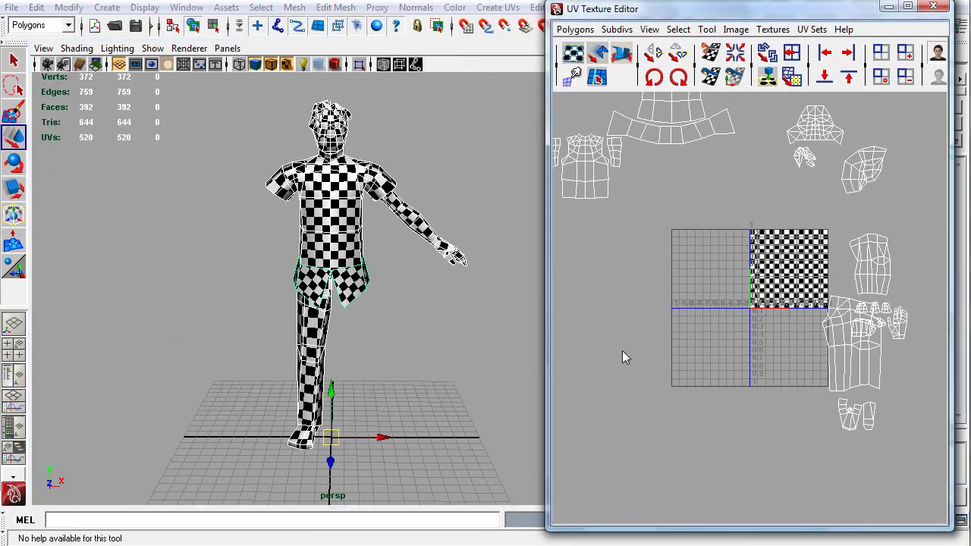
Deselect the character and turn off the Wireframe on Shaded display to inspect the checker pattern on the whole body
scroll(618, 342, "down", 3)
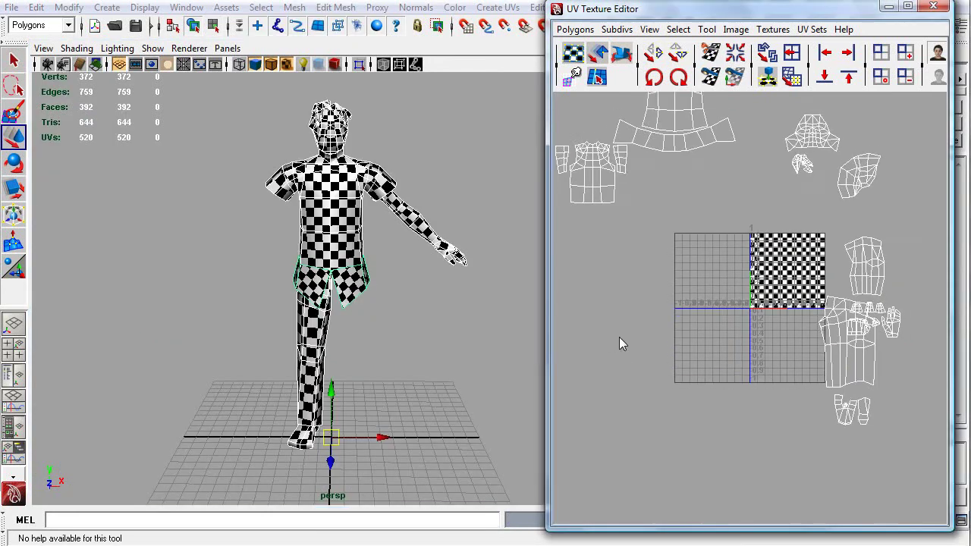
left_click_drag(399, 336, 400, 310, "alt")
left_click(401, 303)
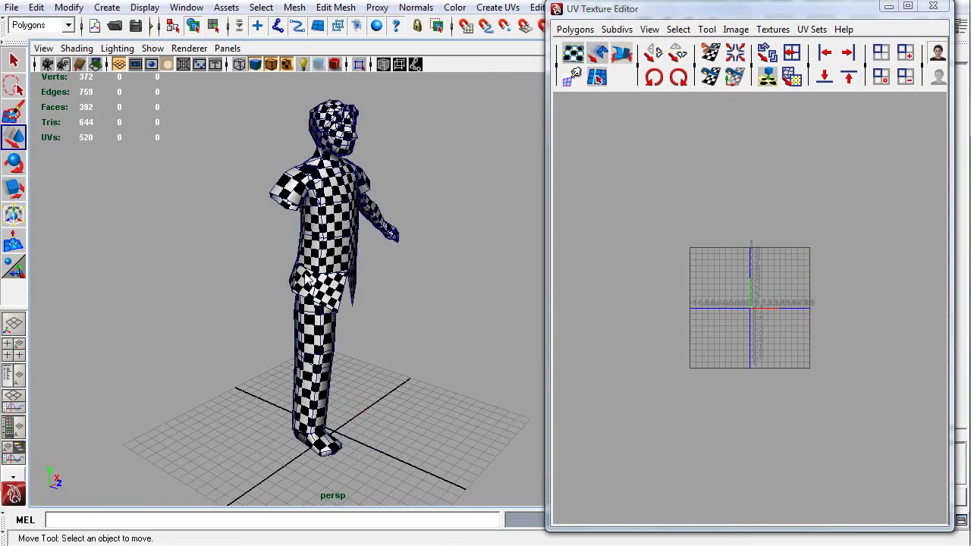
left_click_drag(399, 235, 448, 328, "alt")
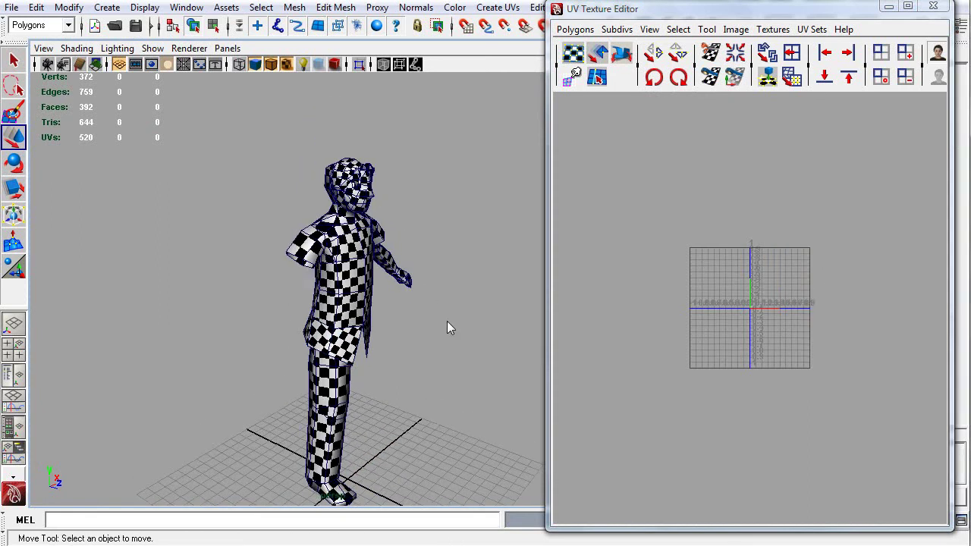
left_click(79, 48)
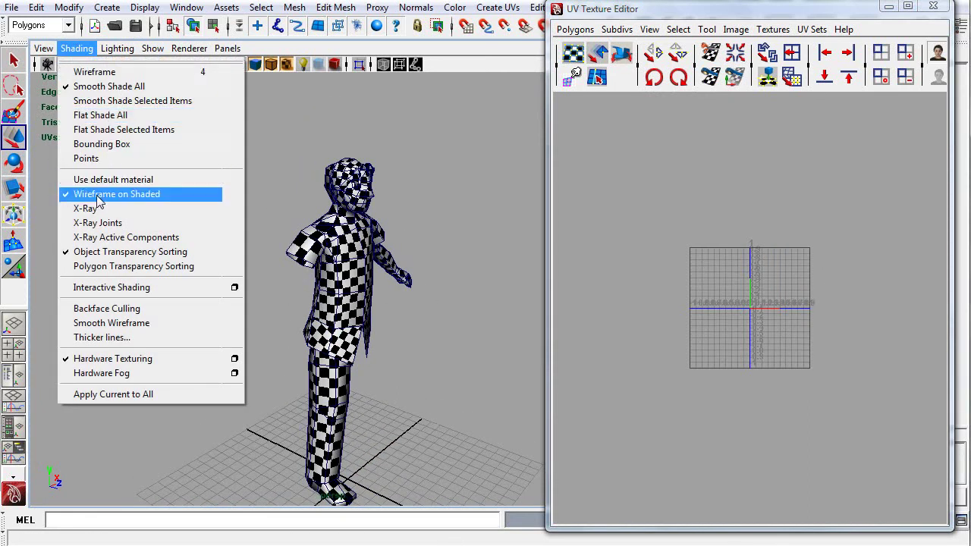